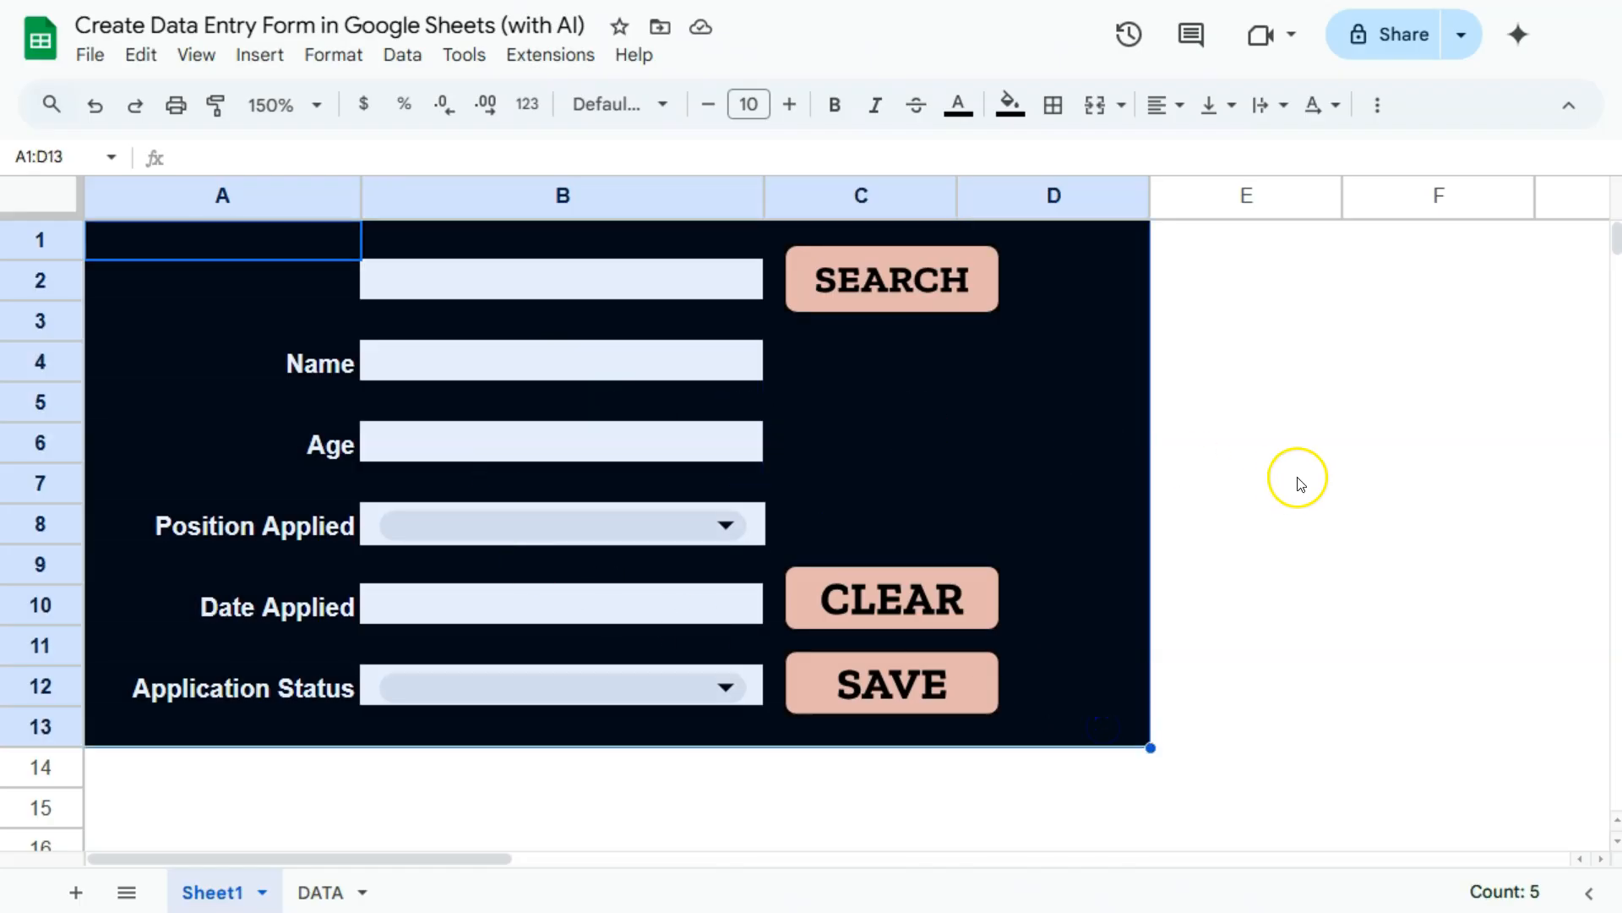
Enter the applicant's first name in the Name field and set the Age to 25.
{"action": "left_click", "coordinate": [1128, 294]}
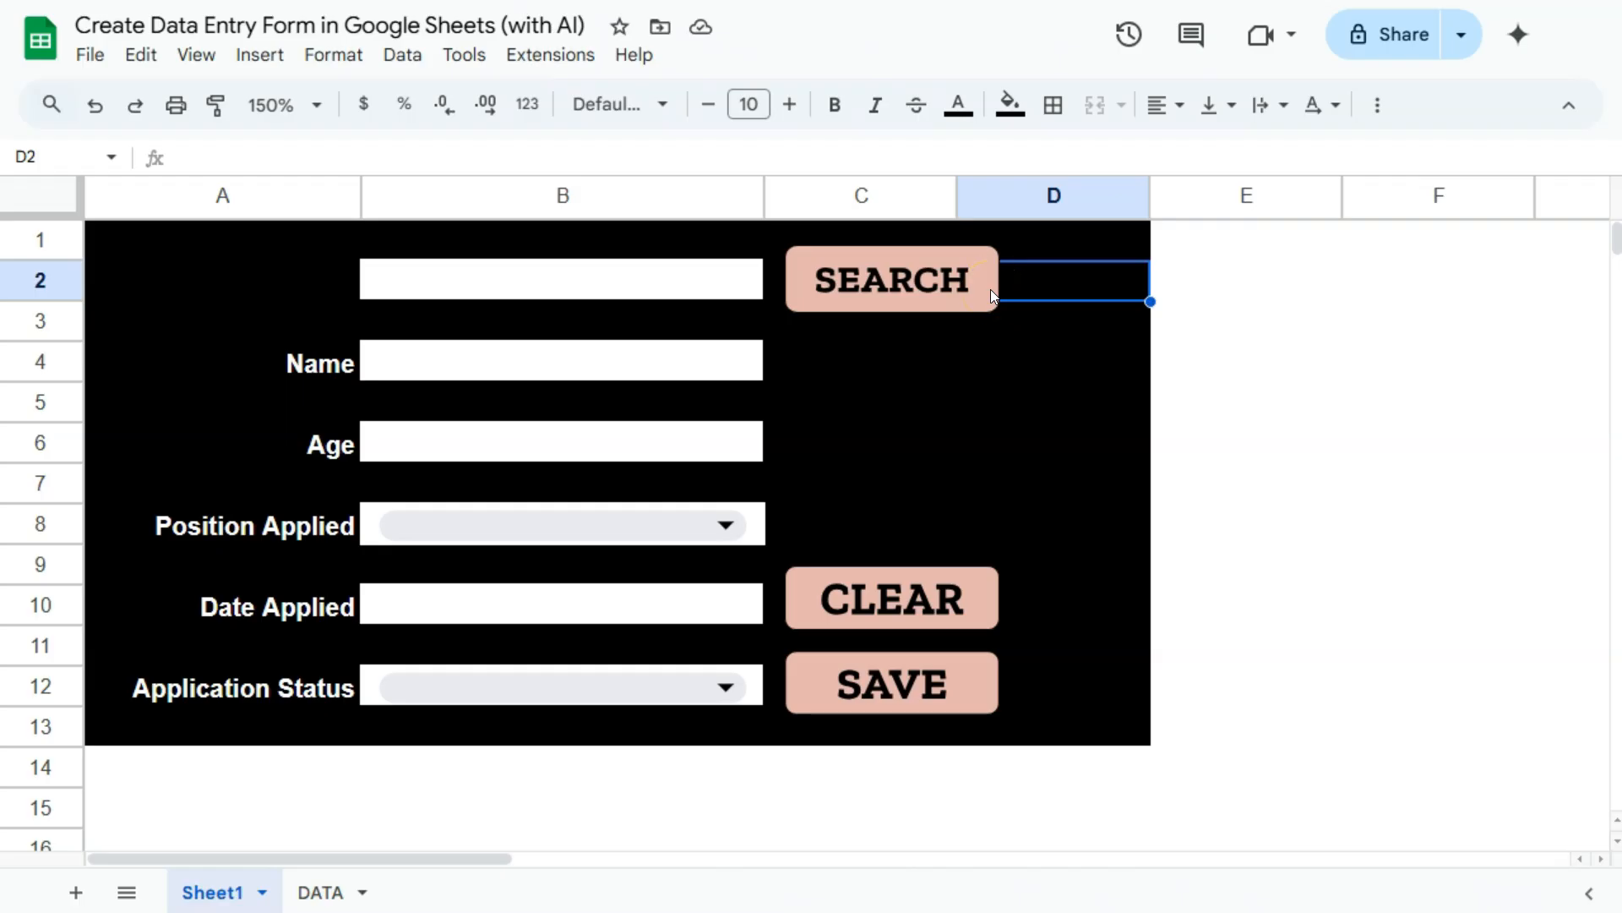
{"action": "left_click", "coordinate": [420, 362]}
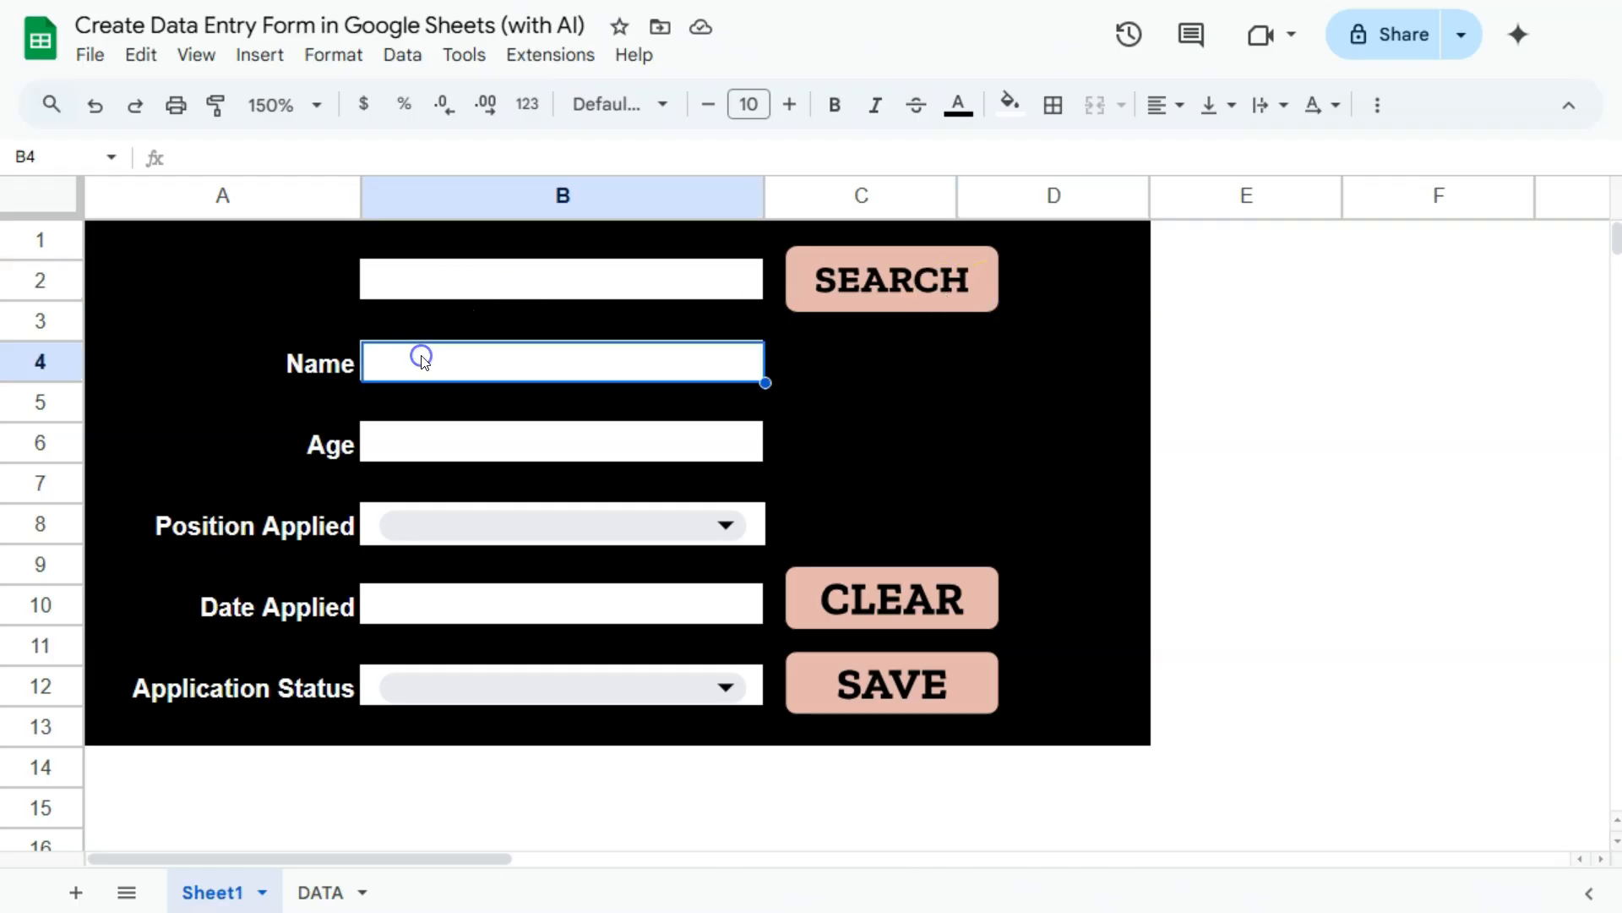
{"action": "type", "text": "Jasmine"}
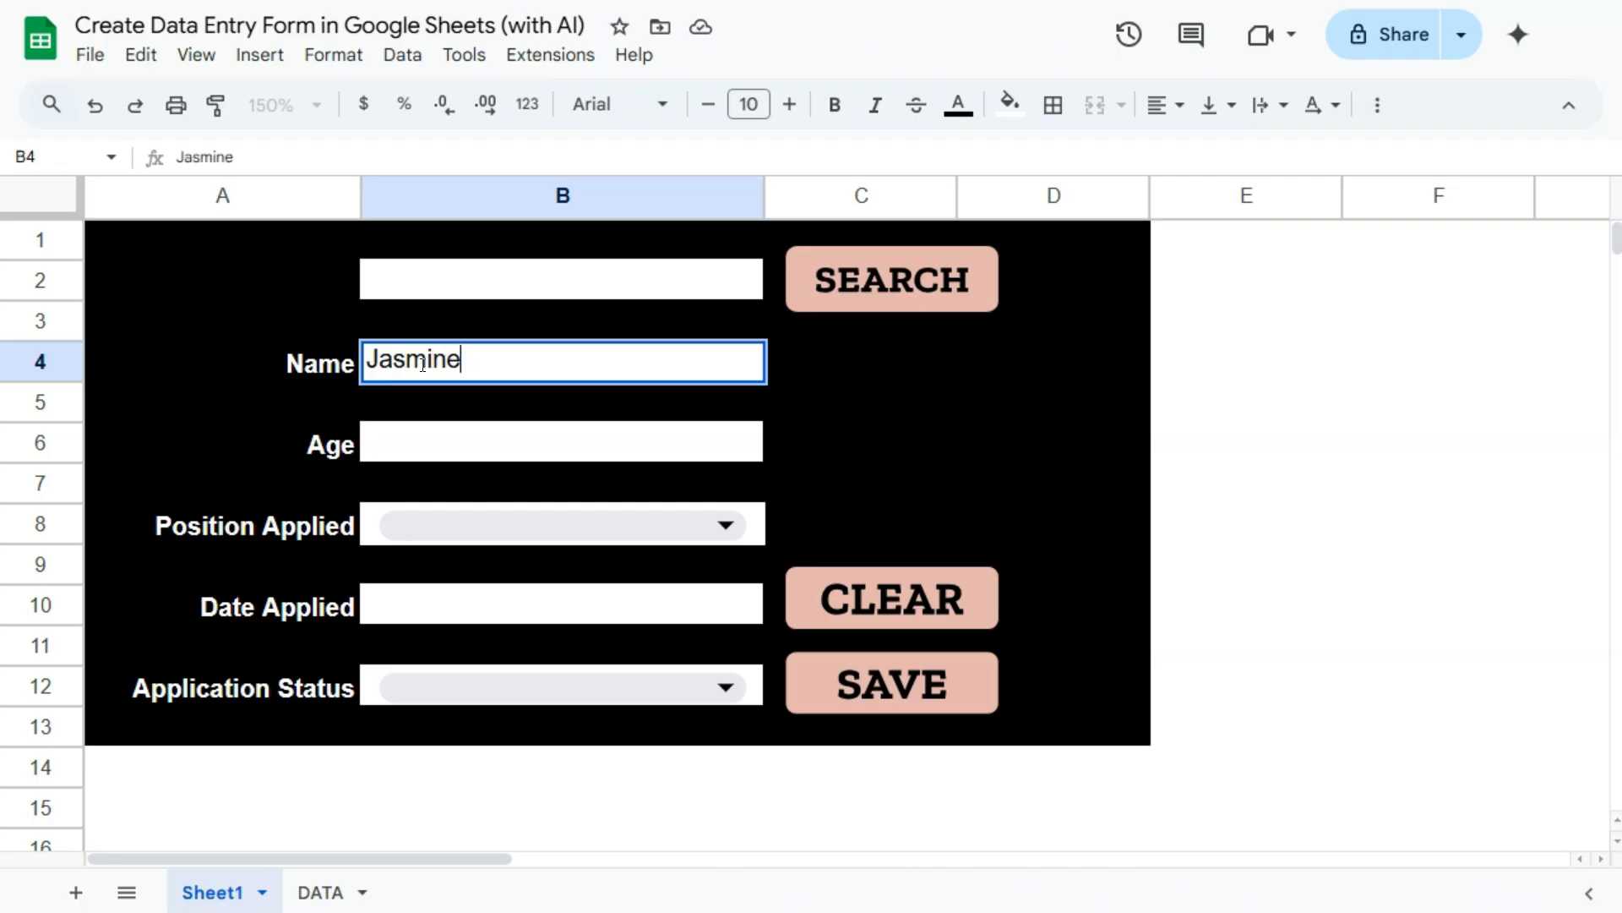
{"action": "left_click", "coordinate": [433, 438]}
{"action": "type", "text": "25"}
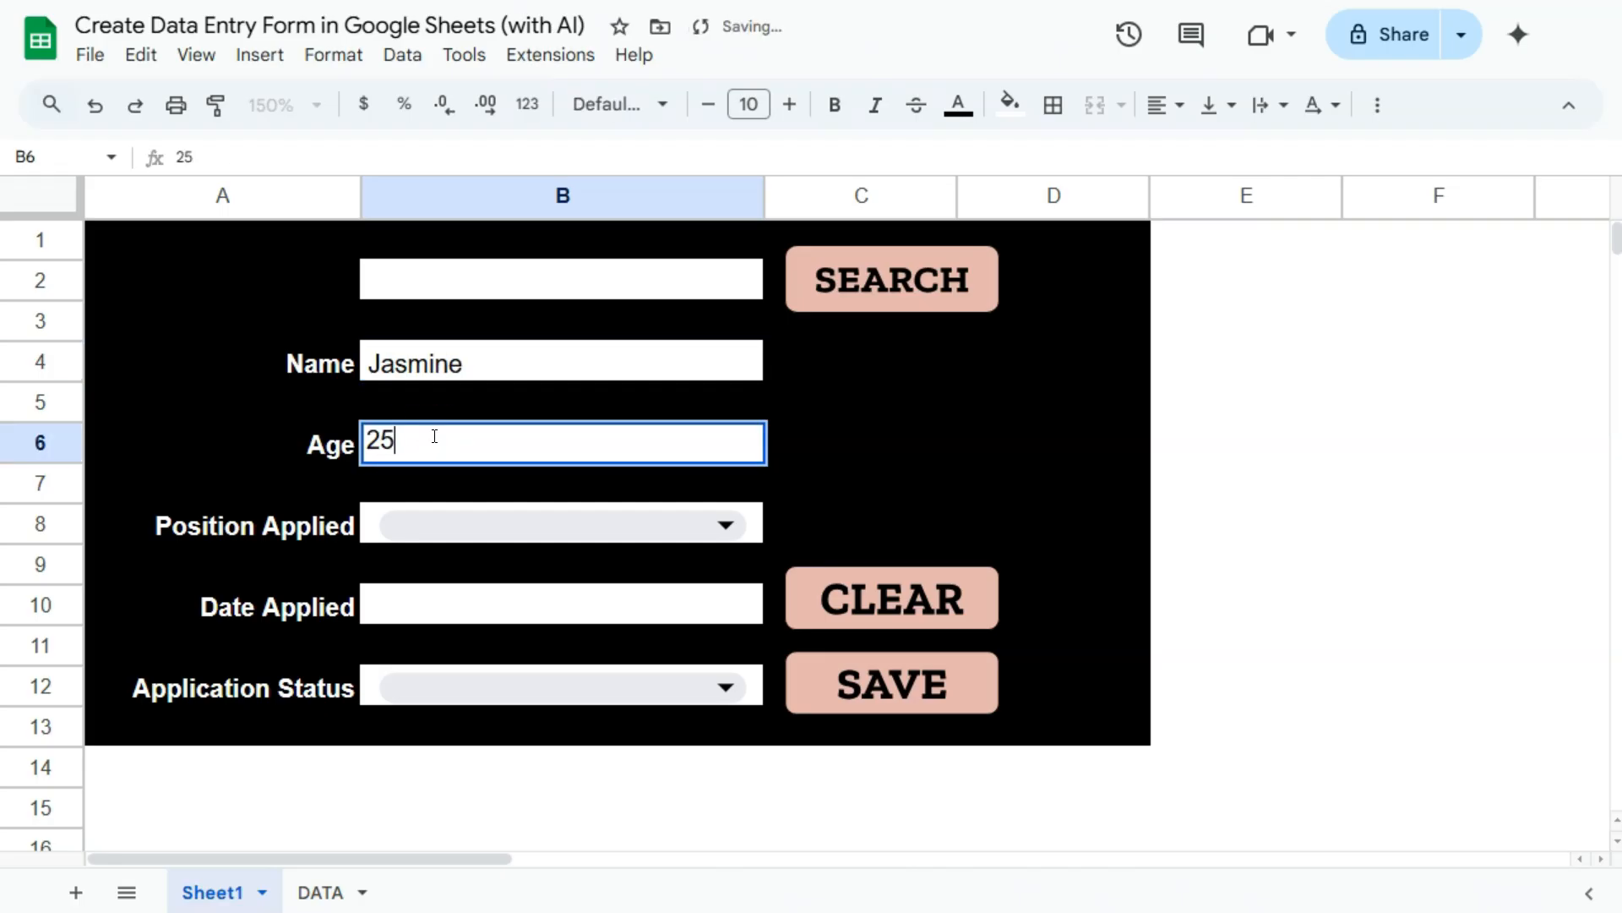
Set Position Applied to Teacher, Date Applied to 5/4/2025 and Application Status to Pending, and save the entry.
{"action": "left_click", "coordinate": [507, 524]}
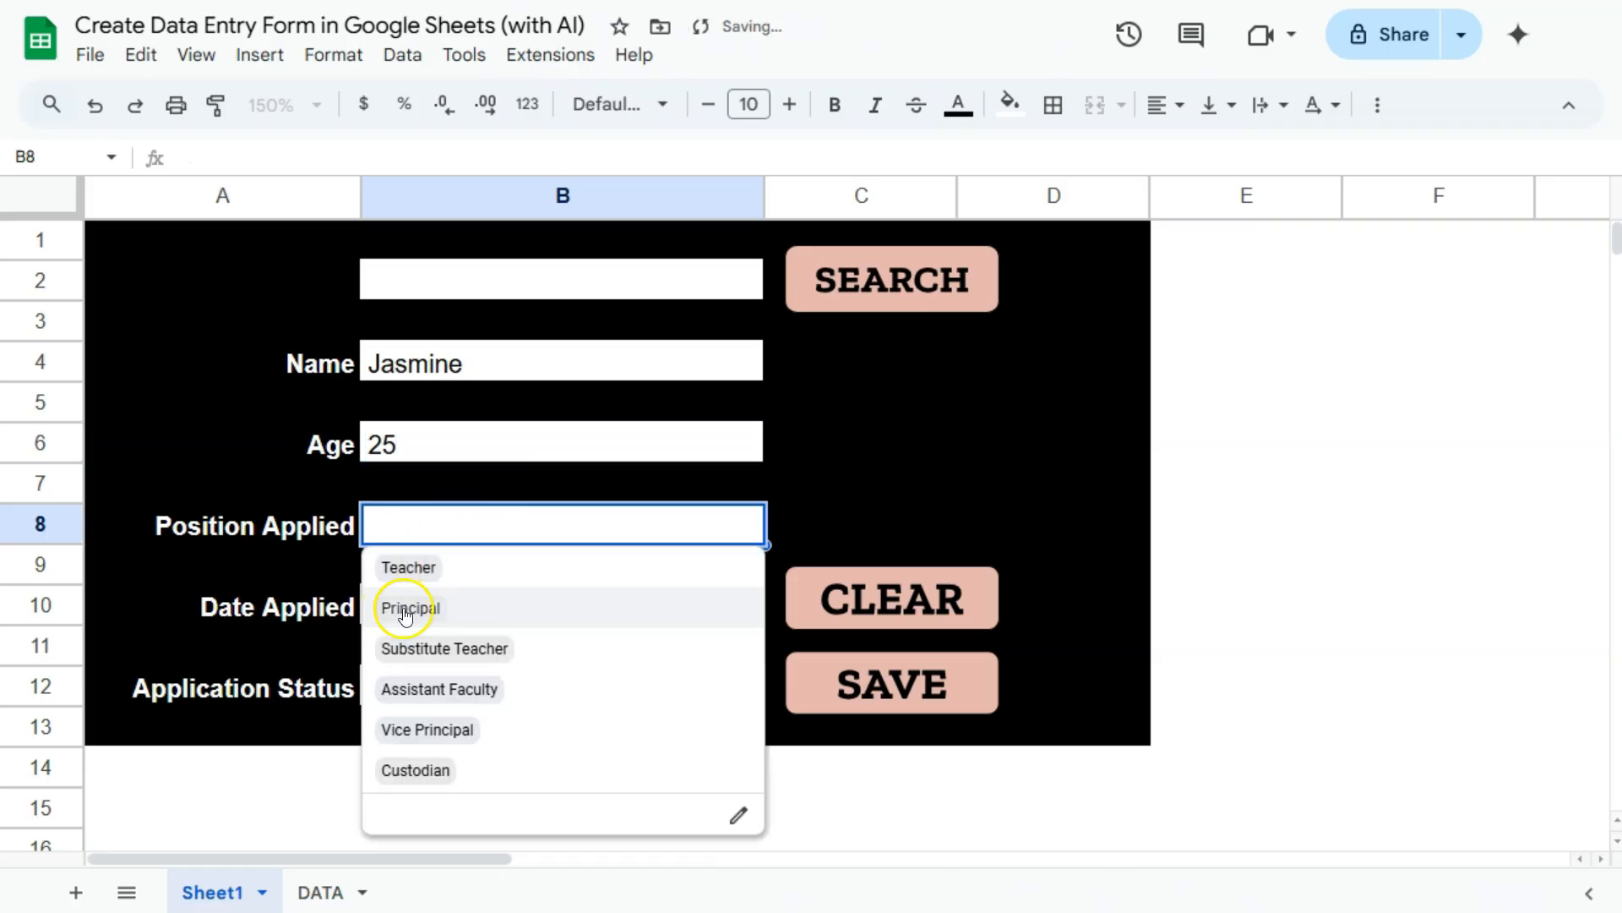
{"action": "left_click", "coordinate": [409, 566]}
{"action": "left_click", "coordinate": [420, 608]}
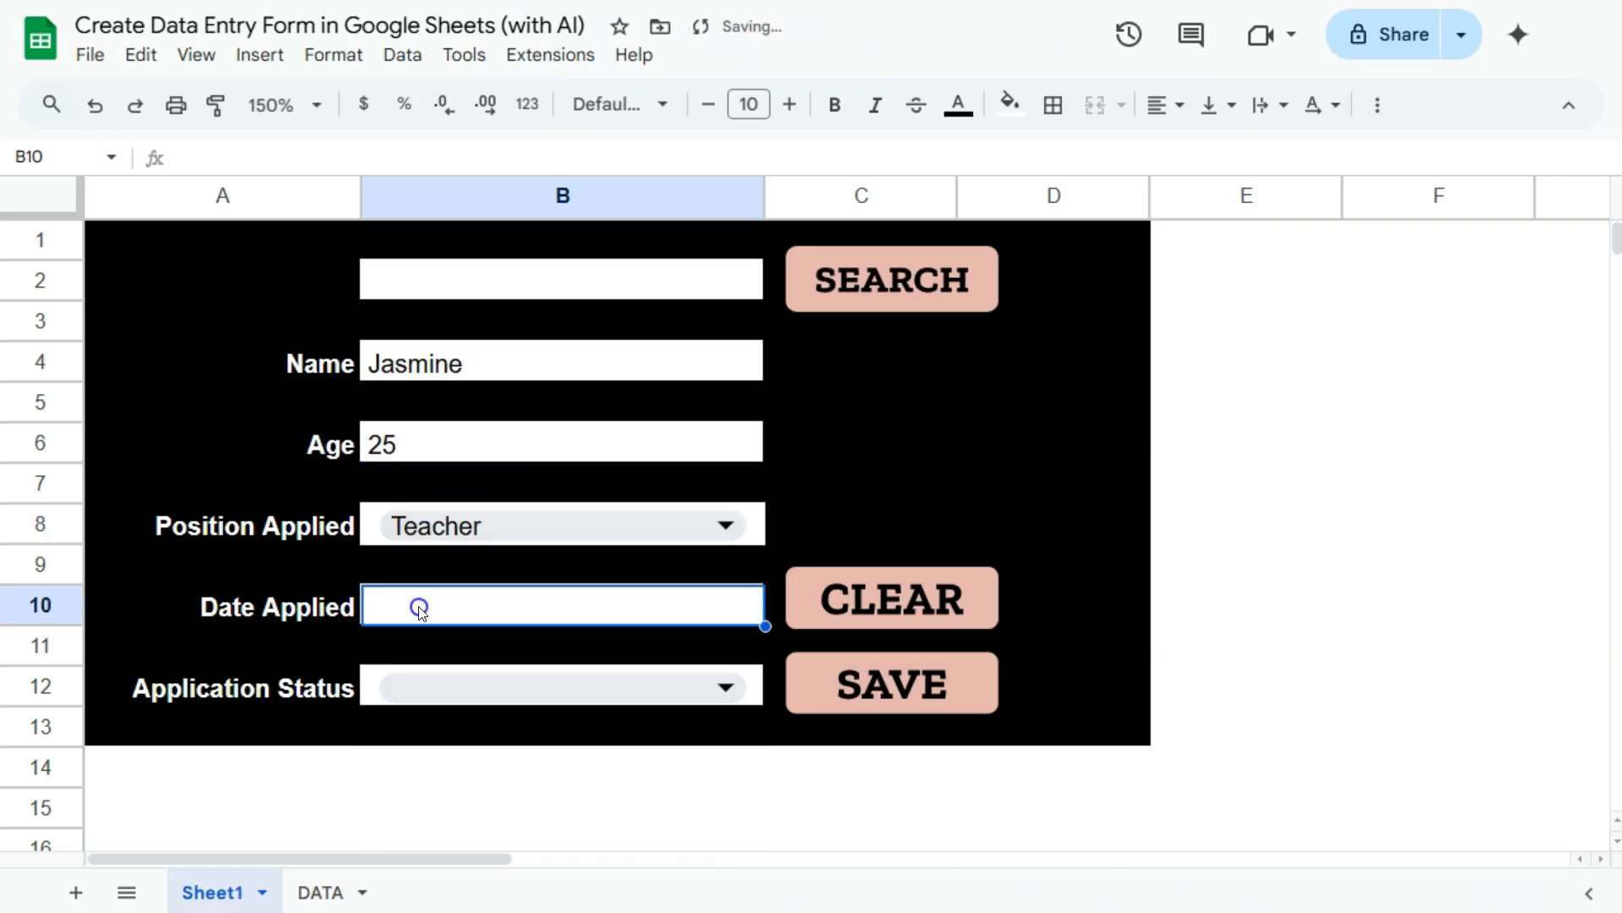
{"action": "double_click", "coordinate": [420, 608]}
{"action": "left_click", "coordinate": [450, 372]}
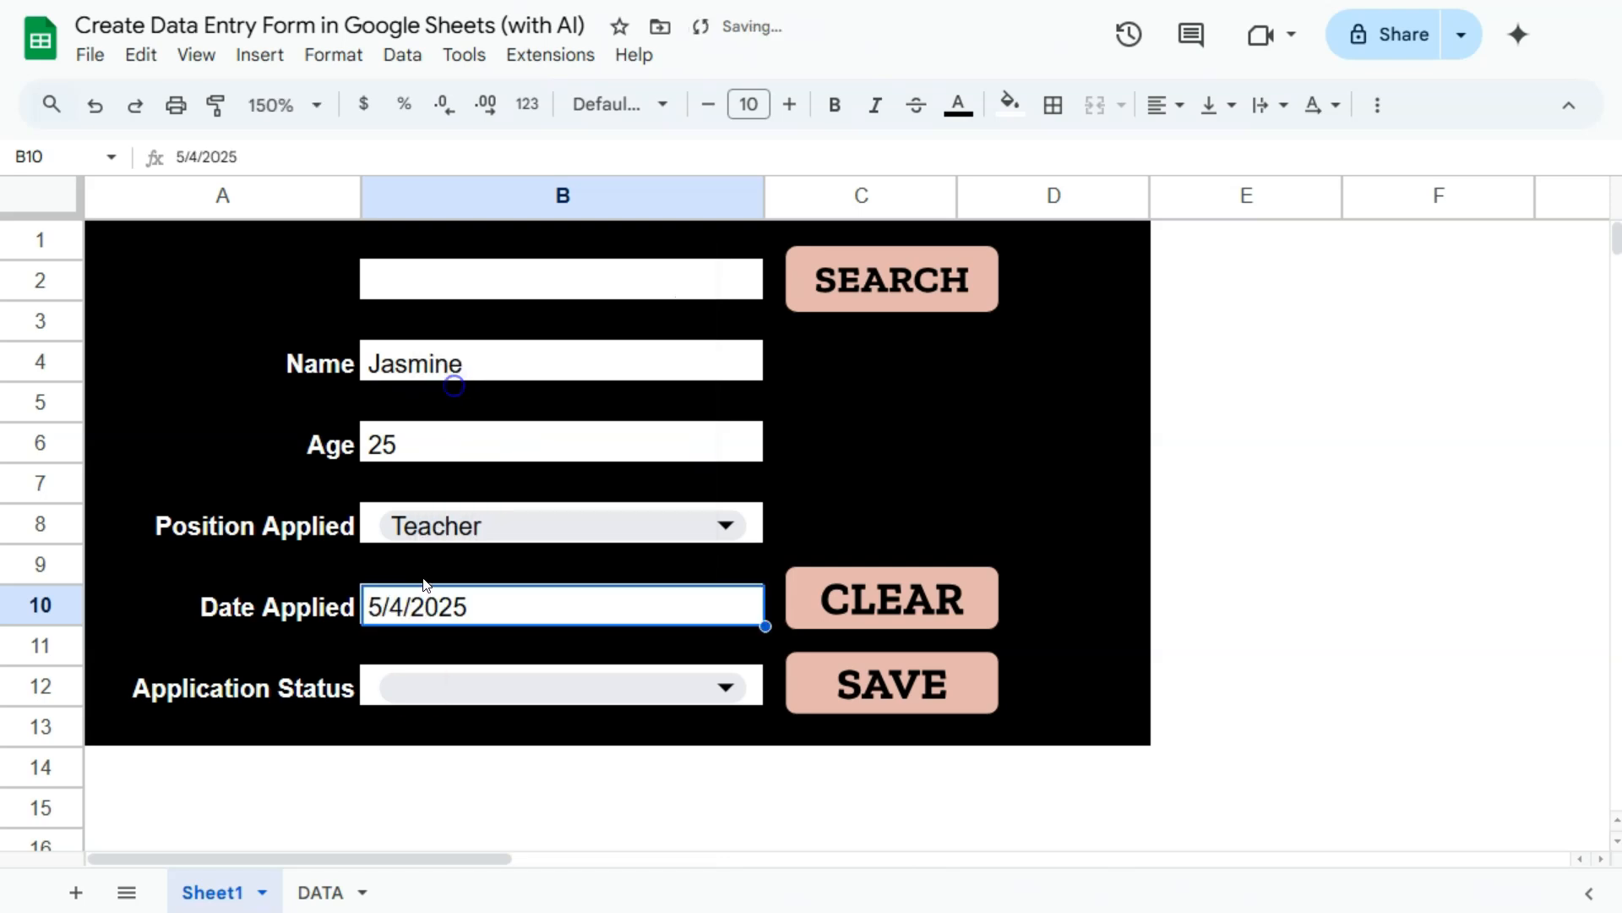
{"action": "left_click", "coordinate": [417, 684]}
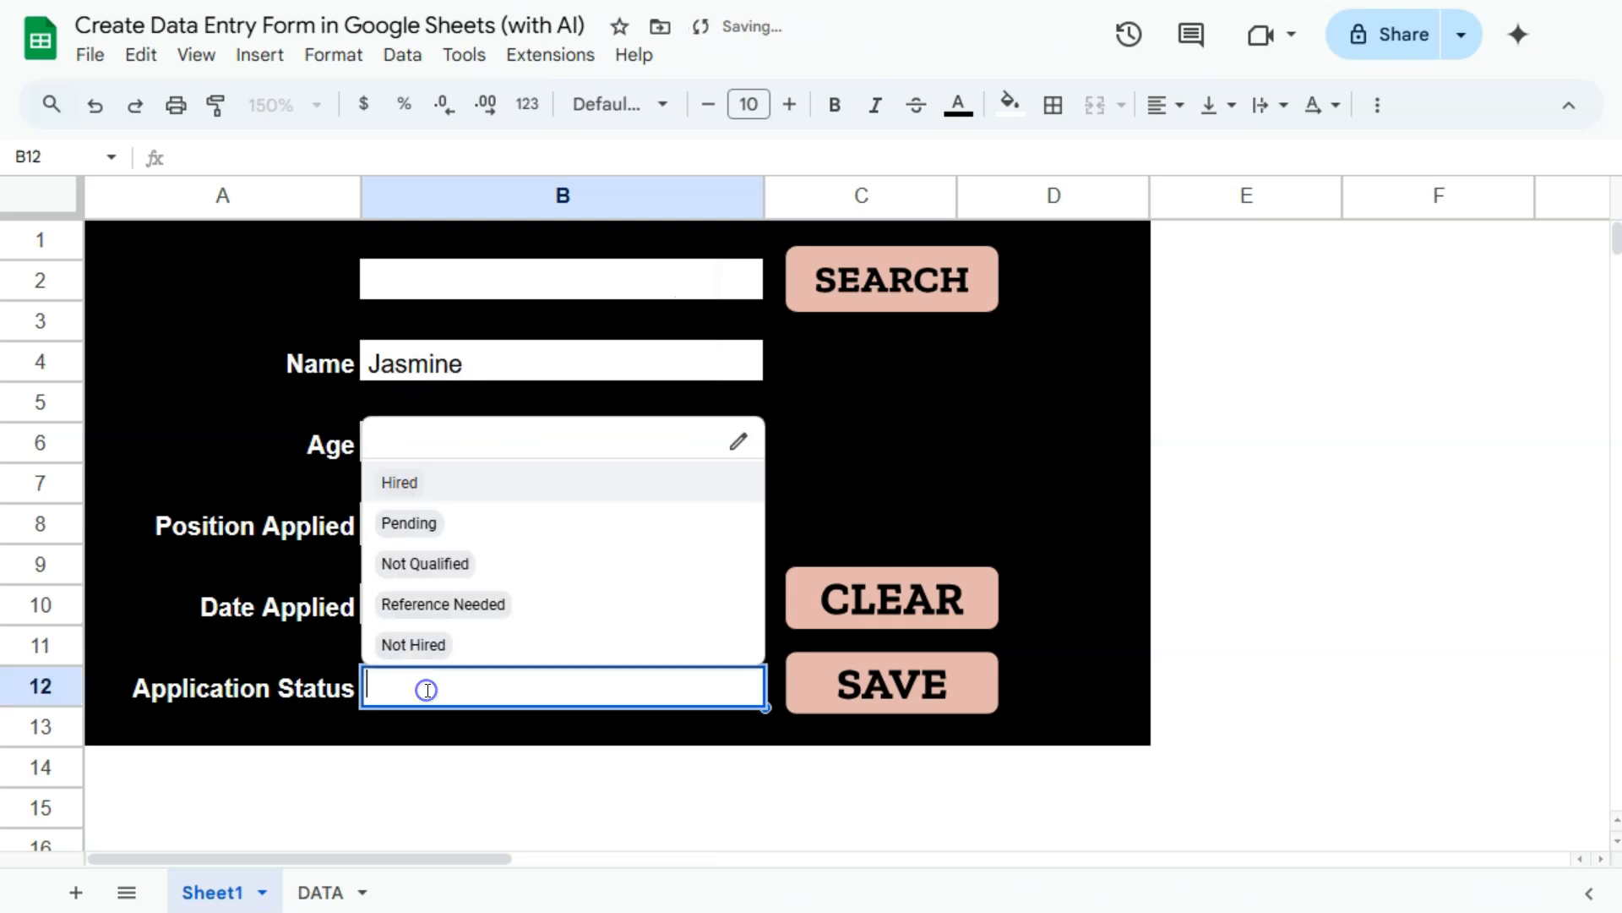
{"action": "left_click", "coordinate": [409, 522]}
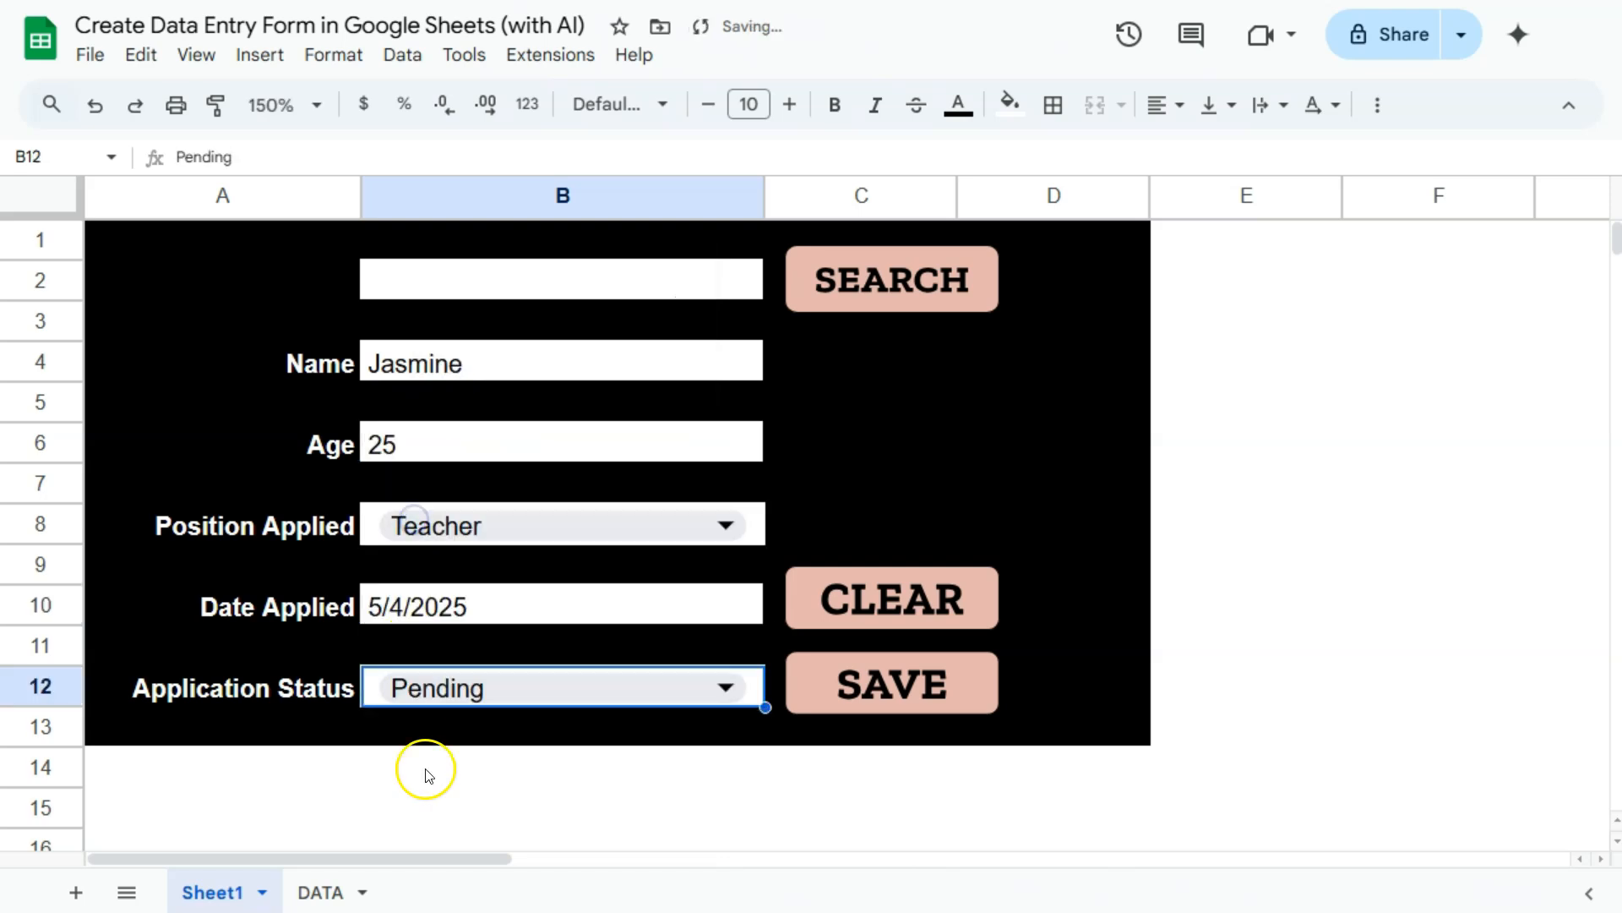
{"action": "left_click", "coordinate": [892, 686]}
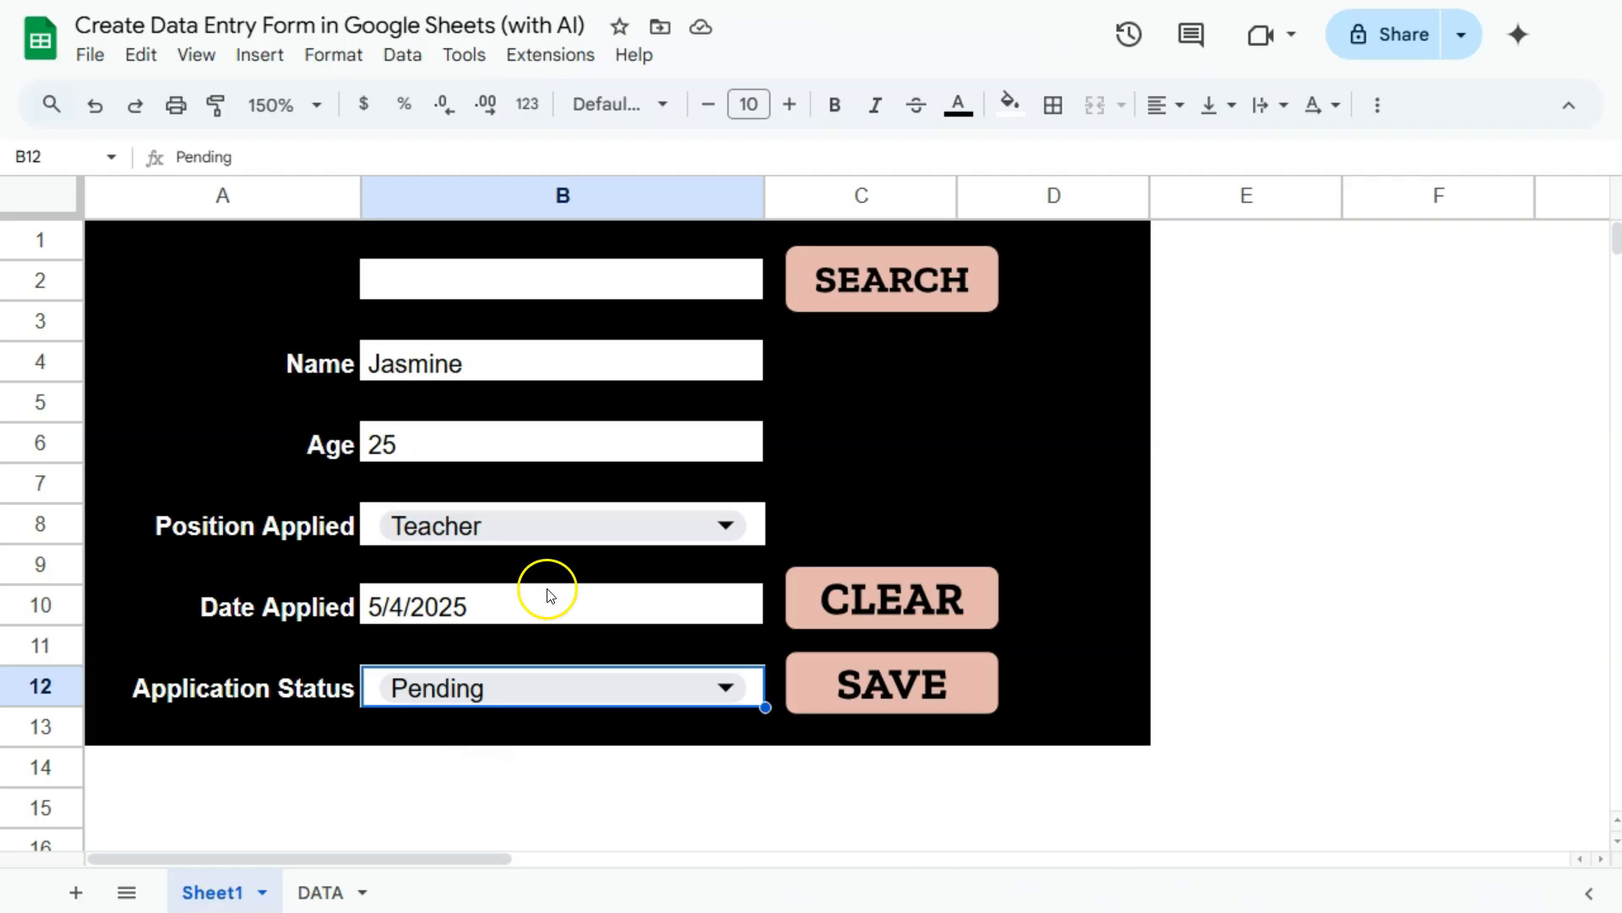
Check the saved applicant's row in the DATA sheet and clear the form on Sheet1.
{"action": "left_click", "coordinate": [322, 895]}
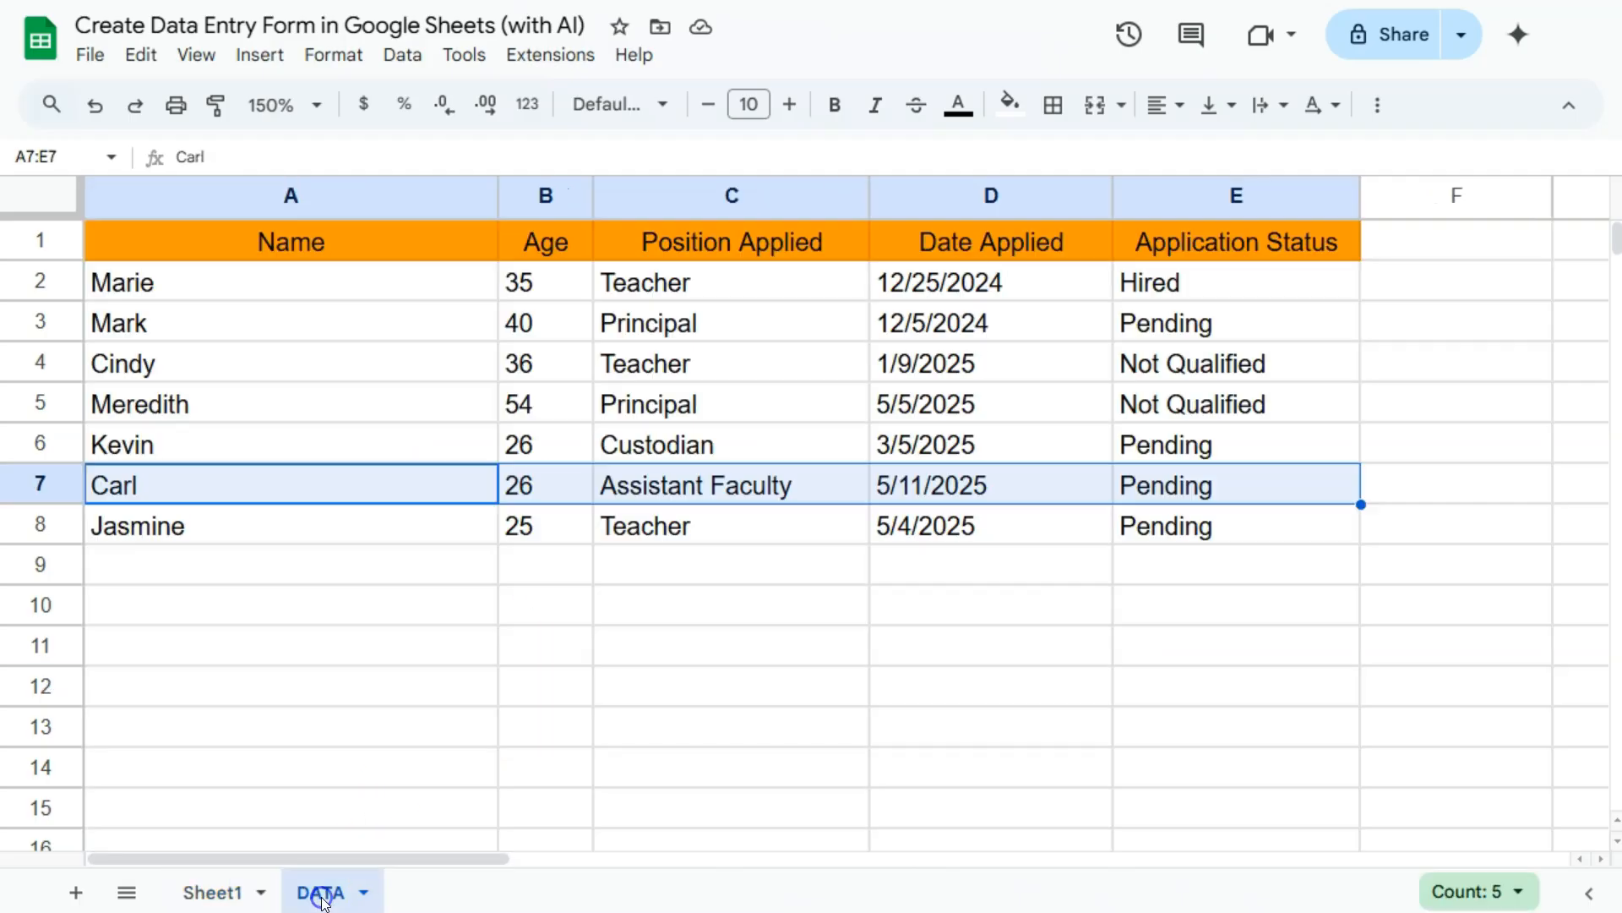
{"action": "left_click_drag", "start_coordinate": [251, 543], "coordinate": [1192, 550]}
{"action": "left_click", "coordinate": [212, 892]}
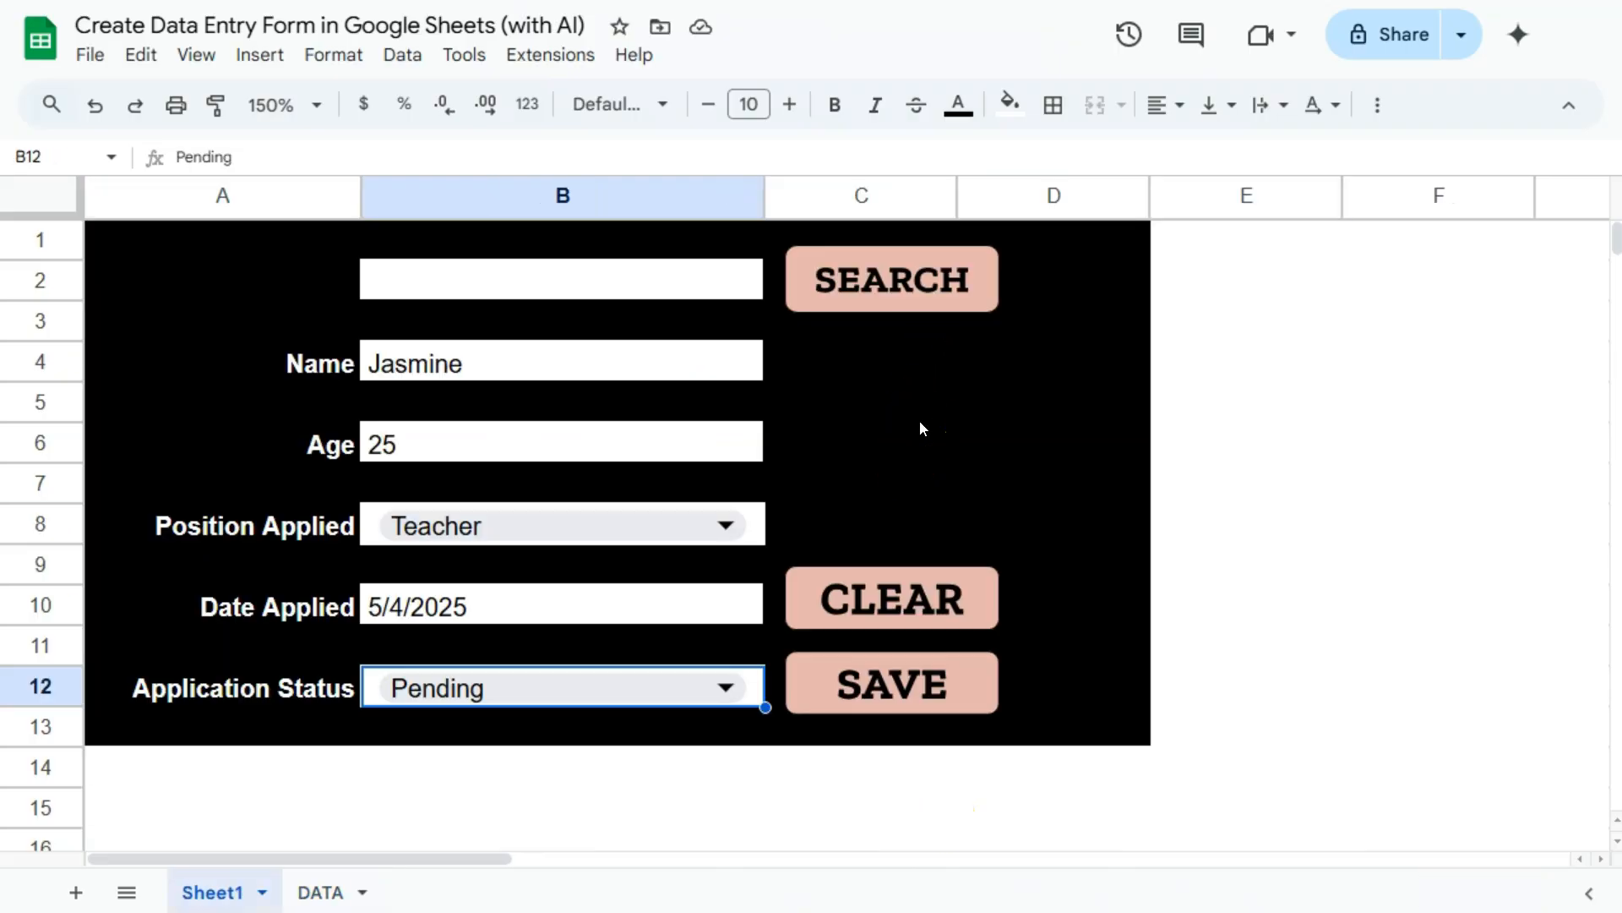
{"action": "left_click", "coordinate": [932, 602]}
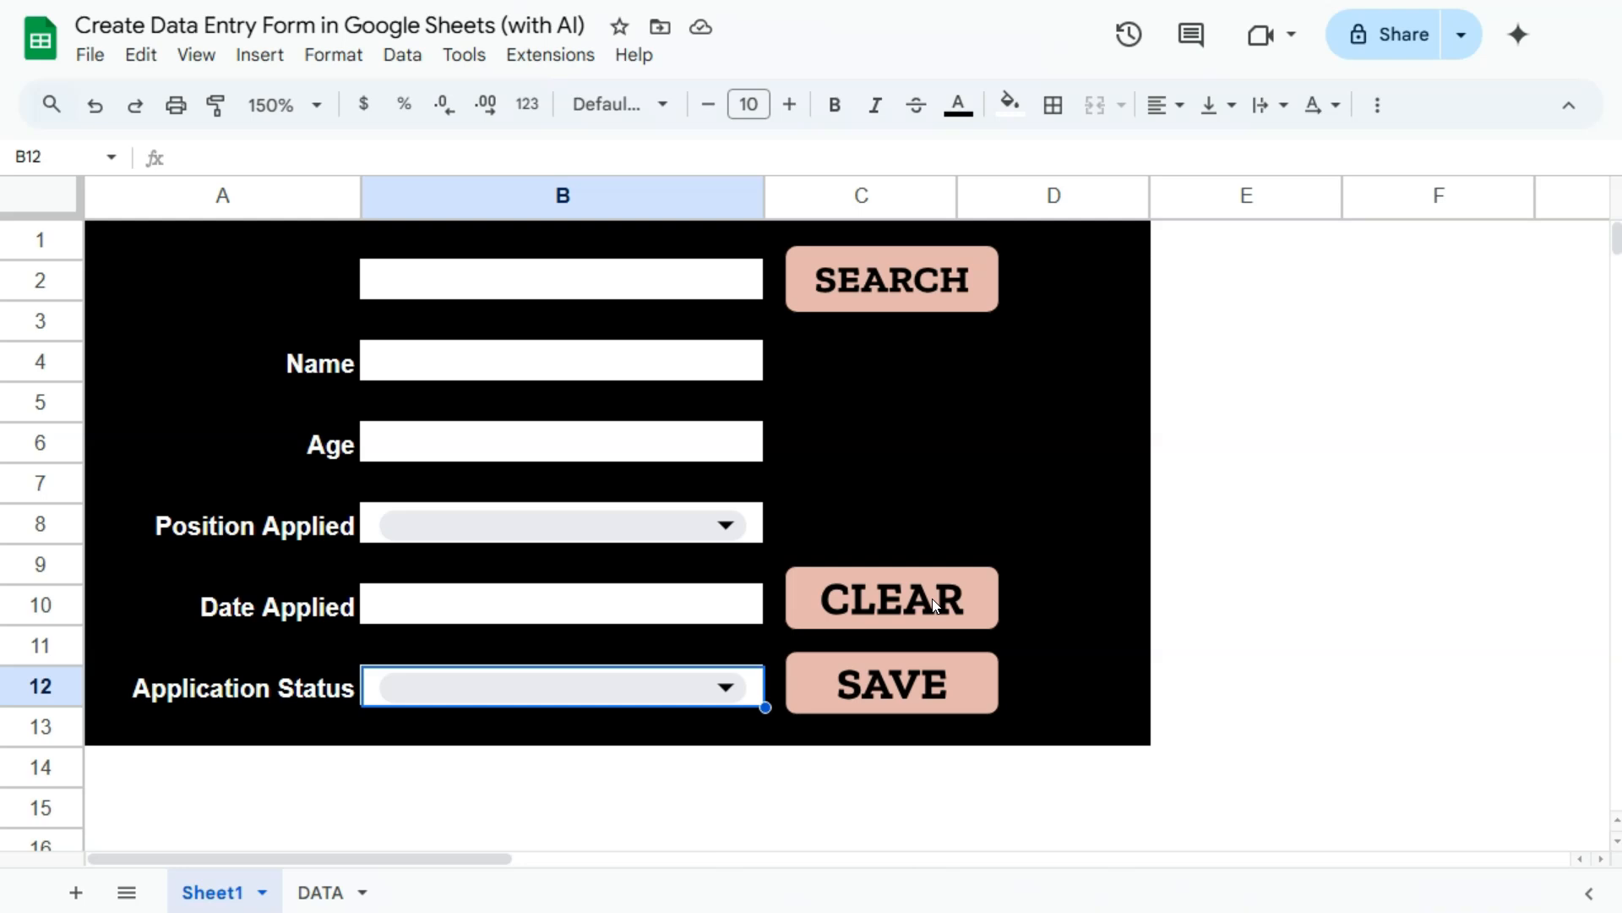
Search the saved records by an applicant's first name and clear the form of the search term and results.
{"action": "left_click", "coordinate": [539, 278]}
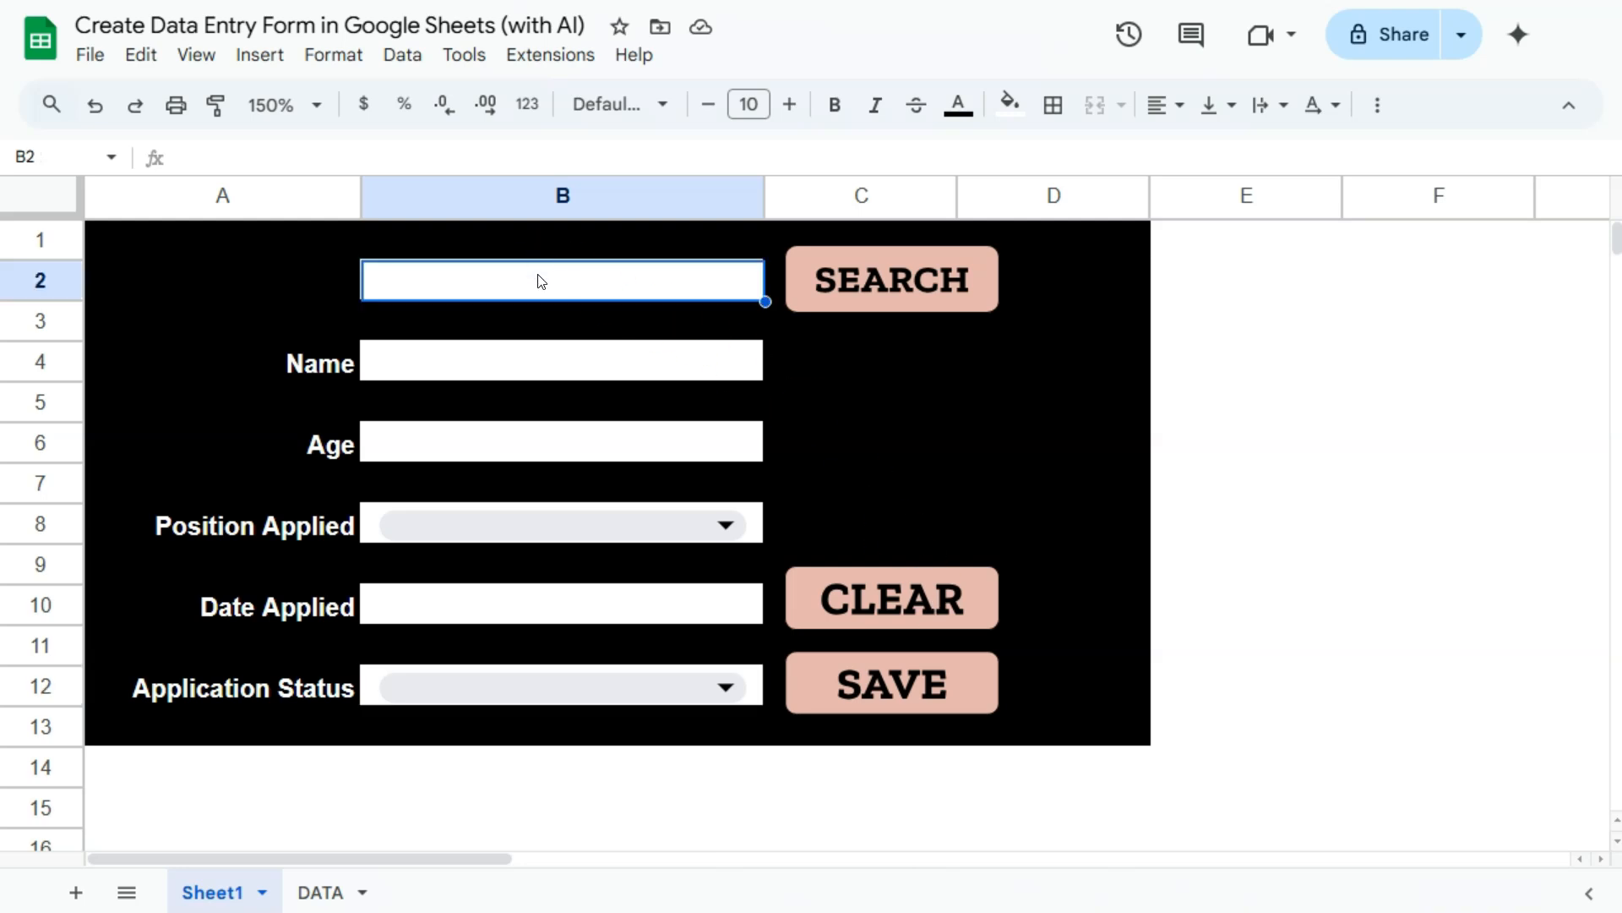
{"action": "type", "text": "Cindy"}
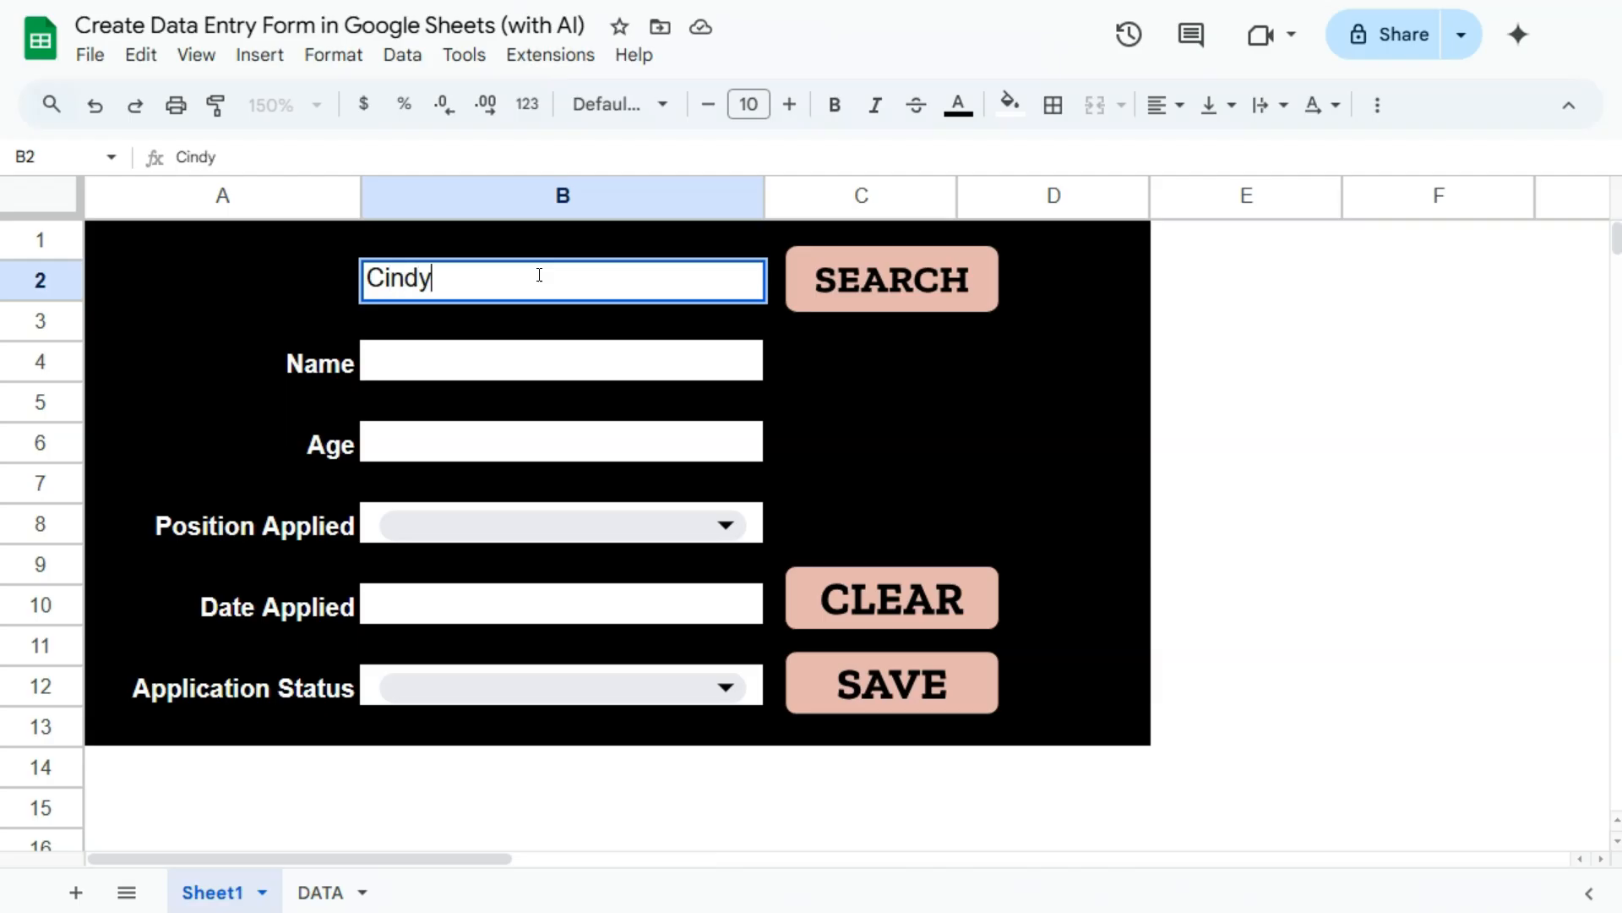
{"action": "key", "text": "Return"}
{"action": "left_click", "coordinate": [918, 279]}
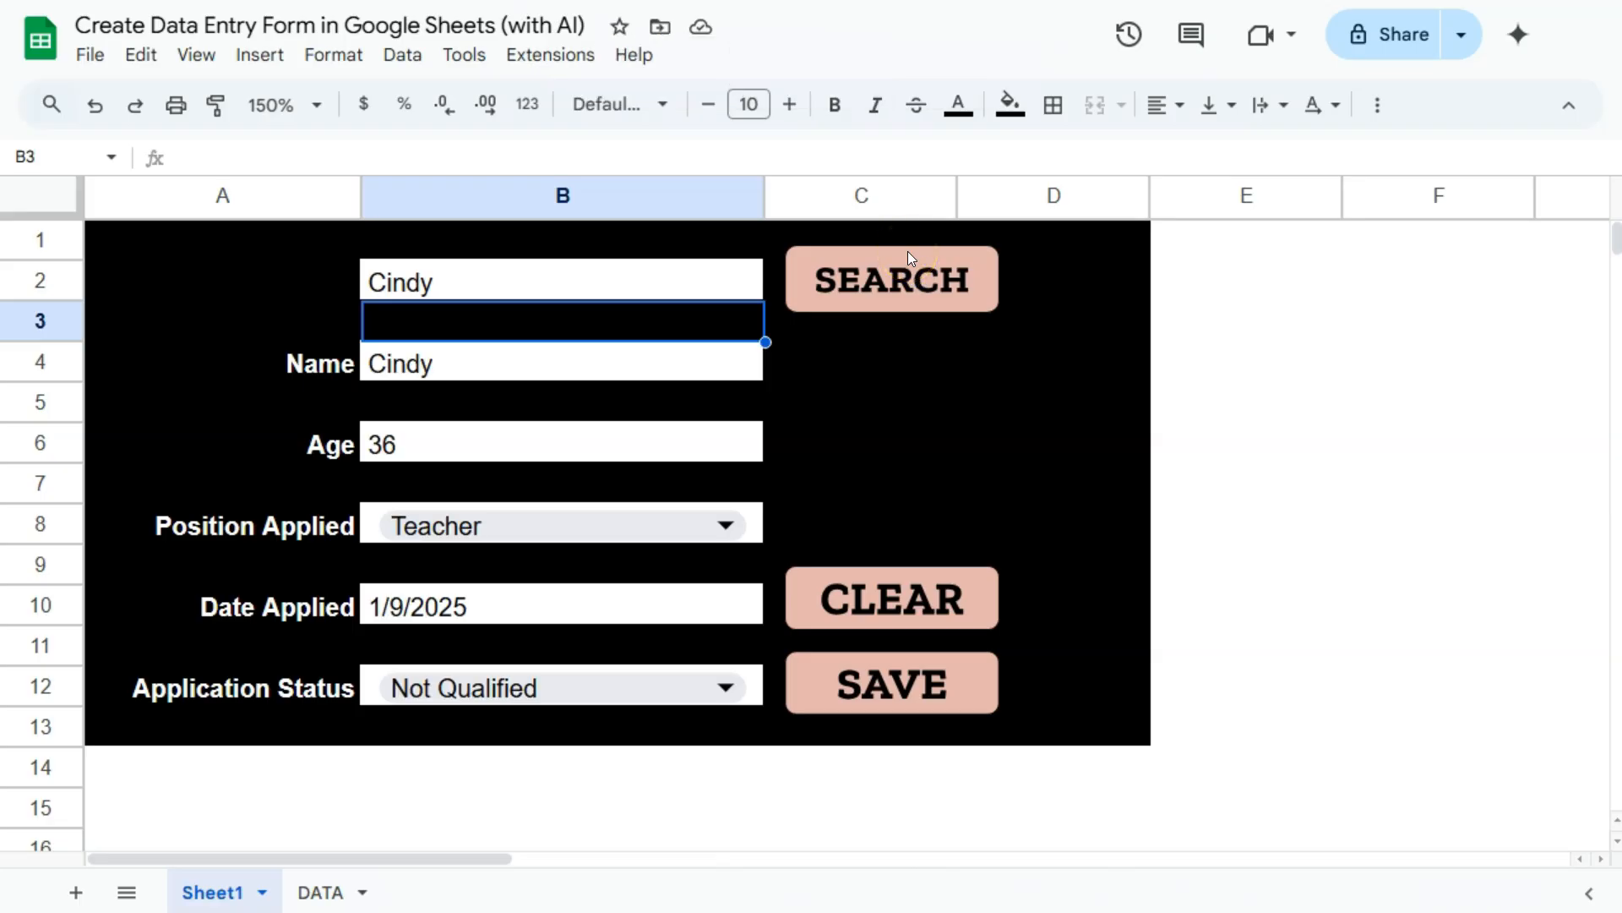
{"action": "left_click", "coordinate": [554, 282]}
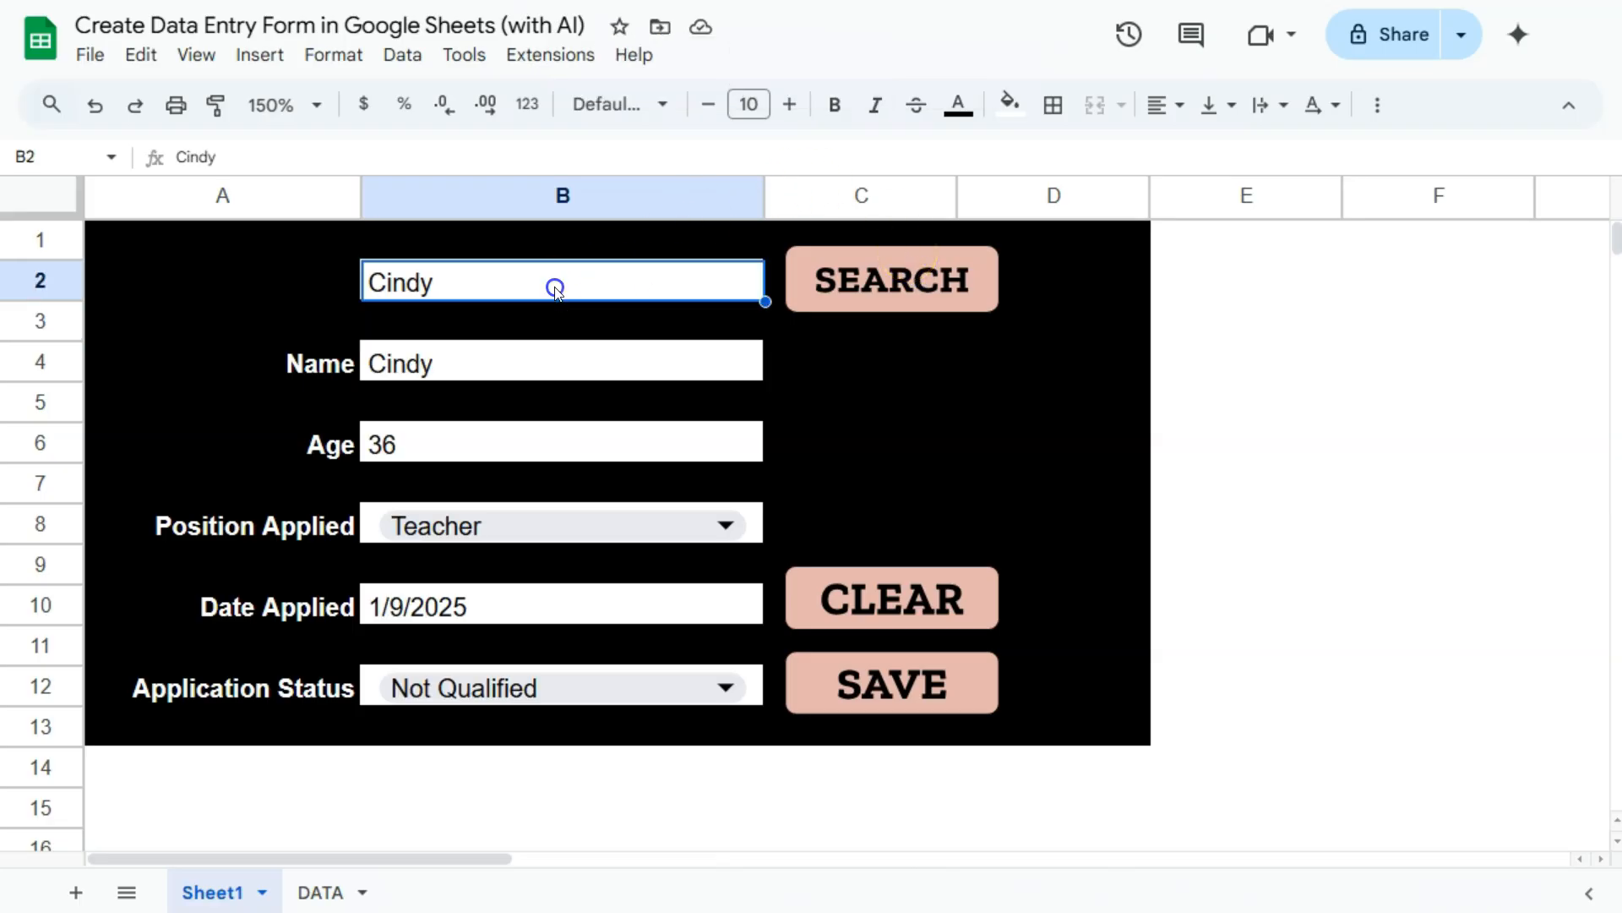
{"action": "left_click", "coordinate": [892, 588]}
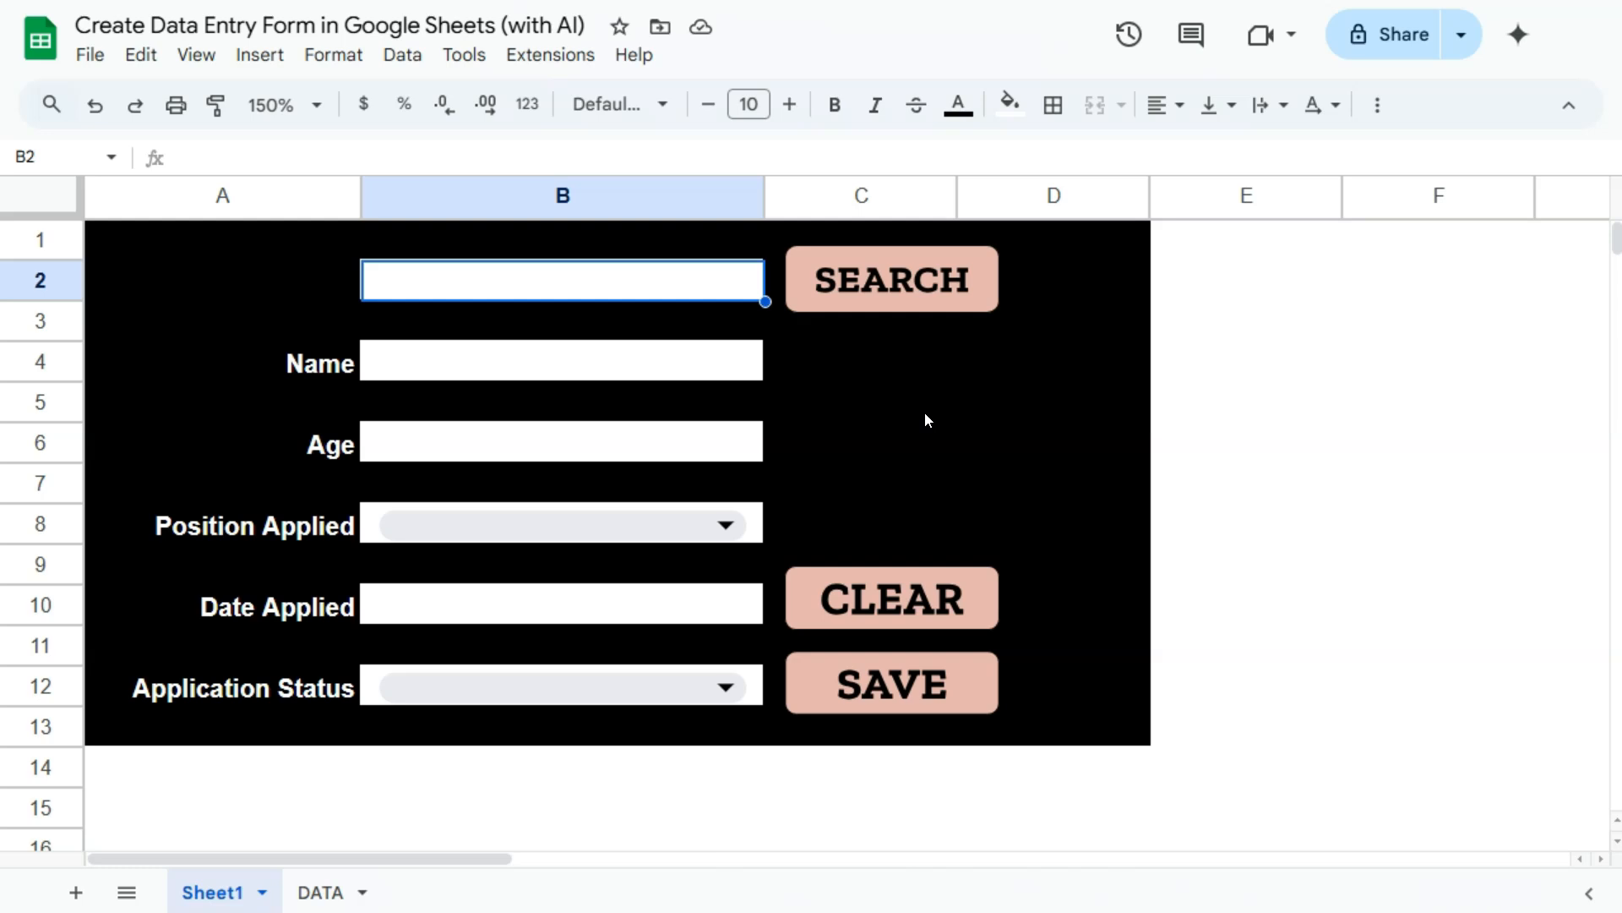
Examine the form's SEARCH, CLEAR and SAVE button images.
{"action": "left_click", "coordinate": [986, 288]}
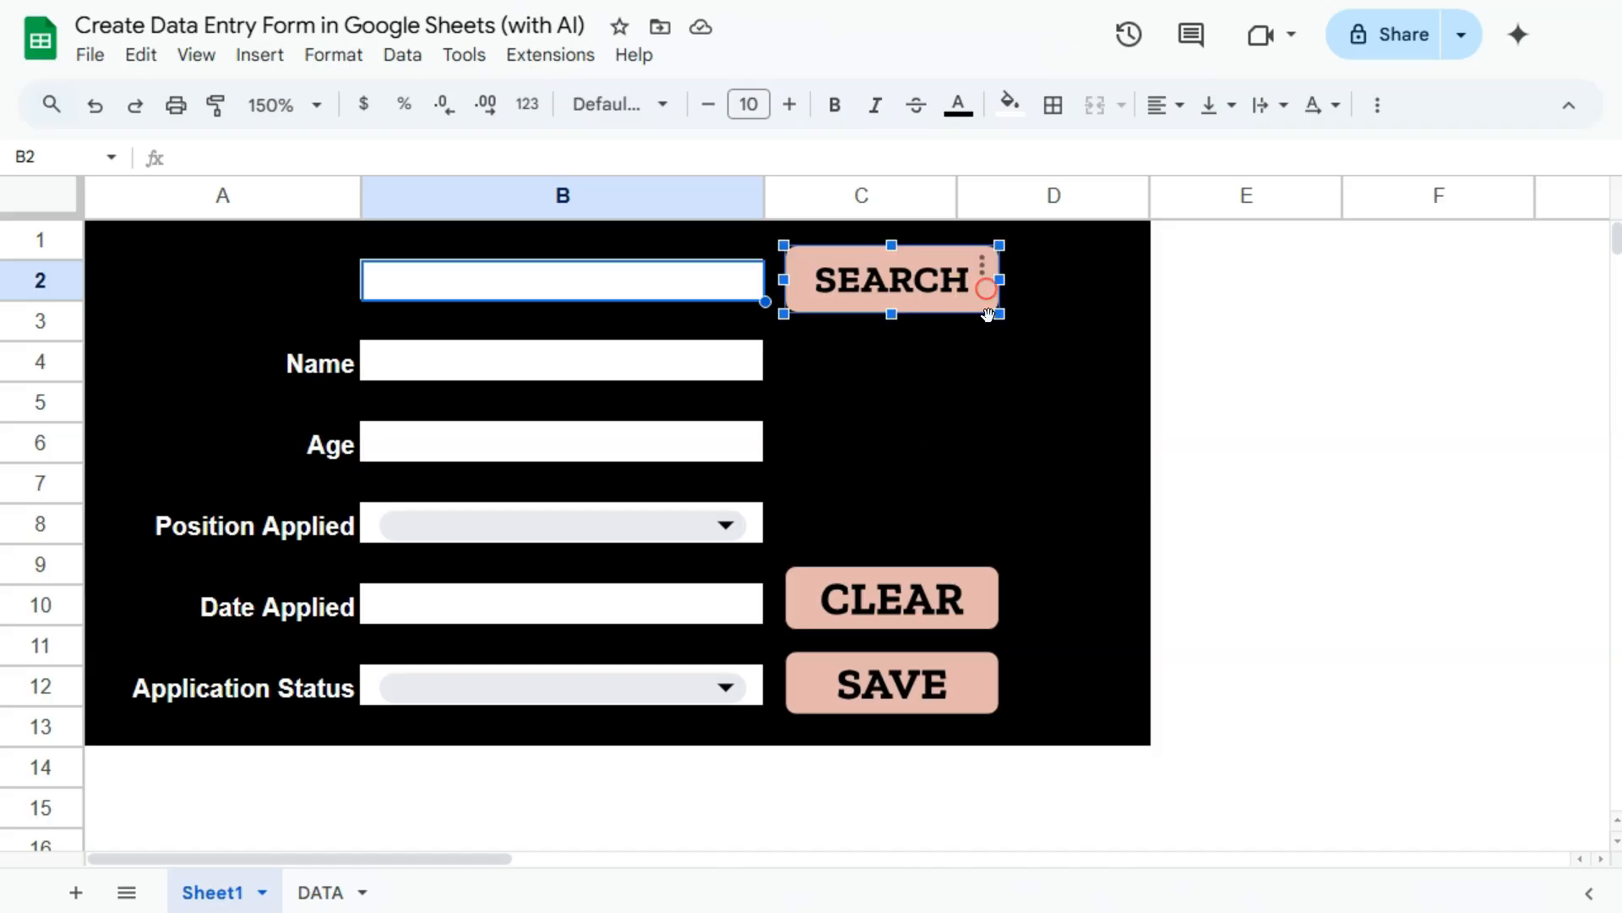
{"action": "left_click", "coordinate": [979, 597]}
{"action": "left_click", "coordinate": [983, 694]}
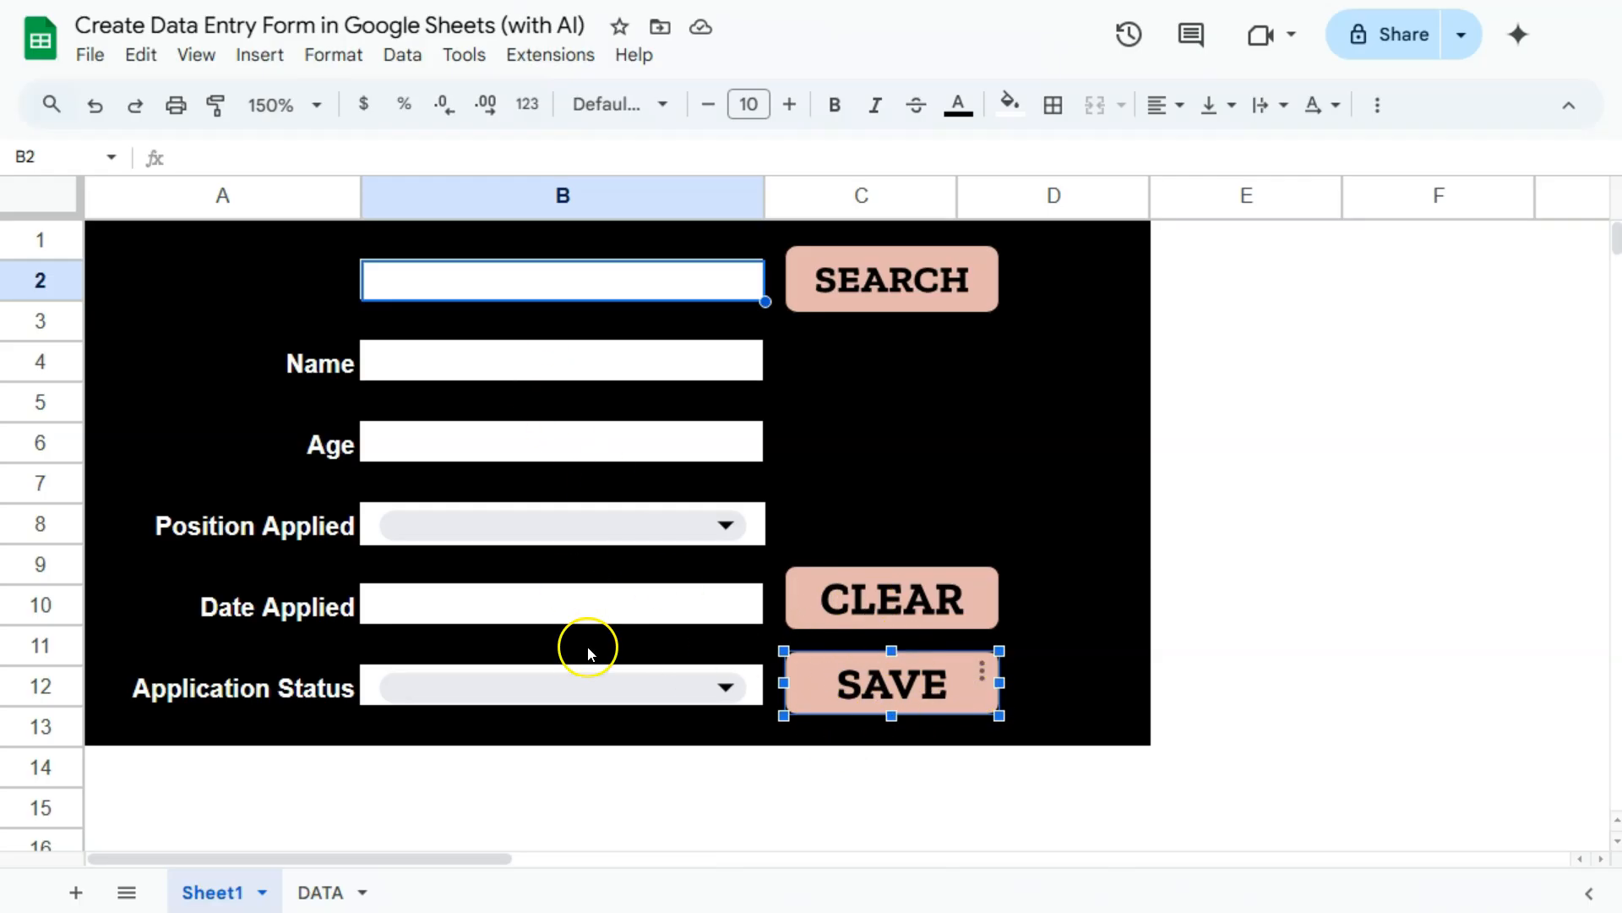
{"action": "left_click", "coordinate": [959, 602]}
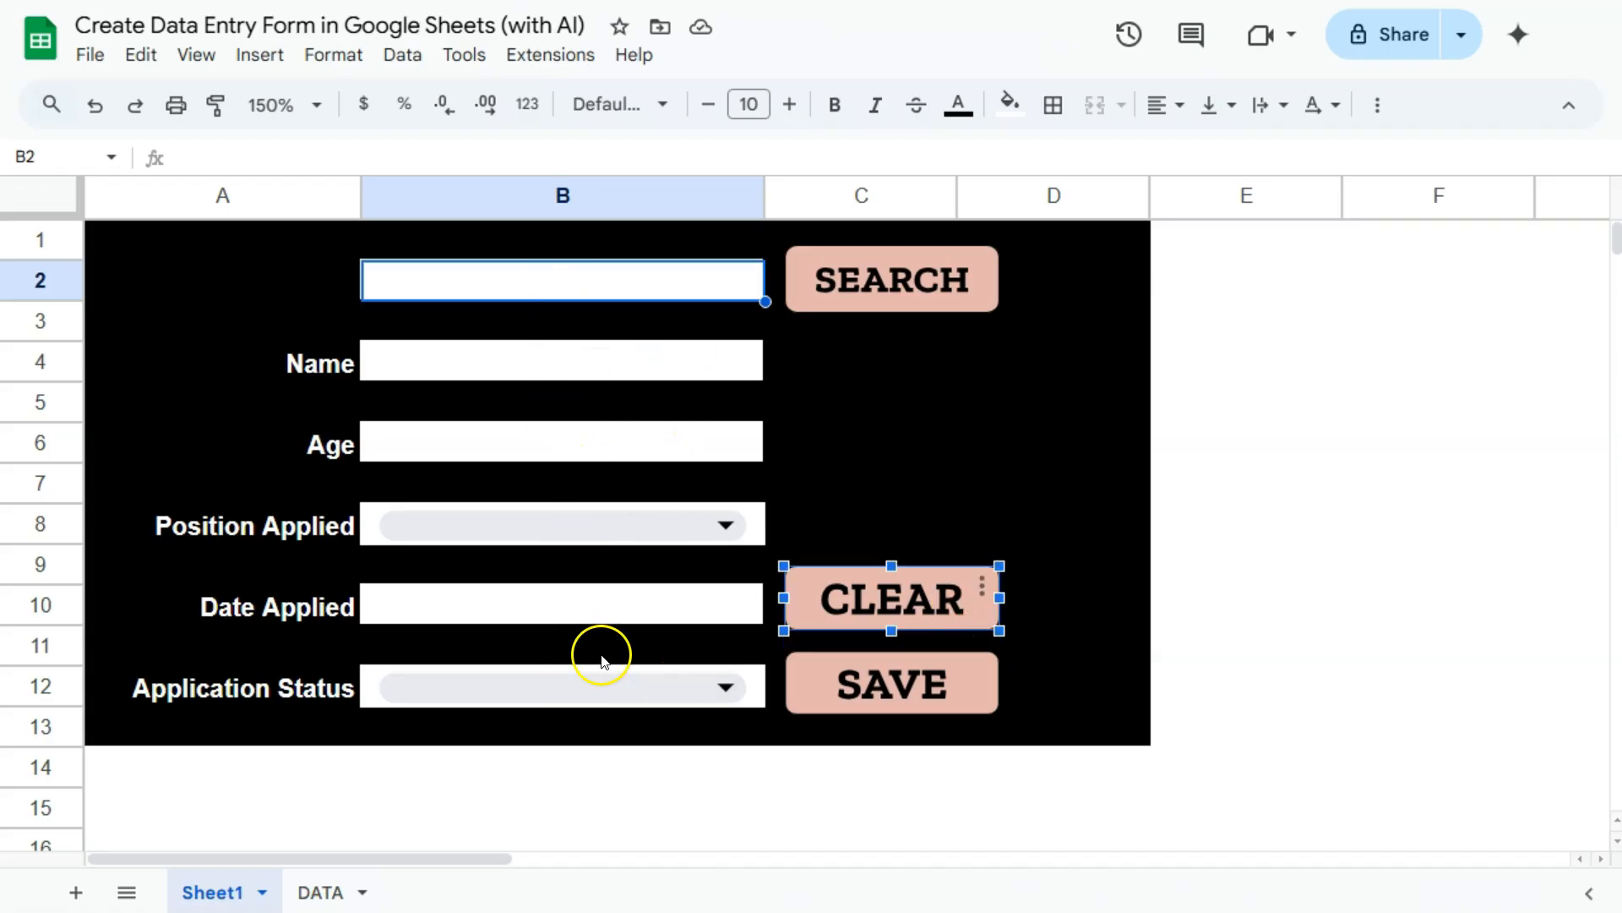
{"action": "left_click", "coordinate": [900, 292]}
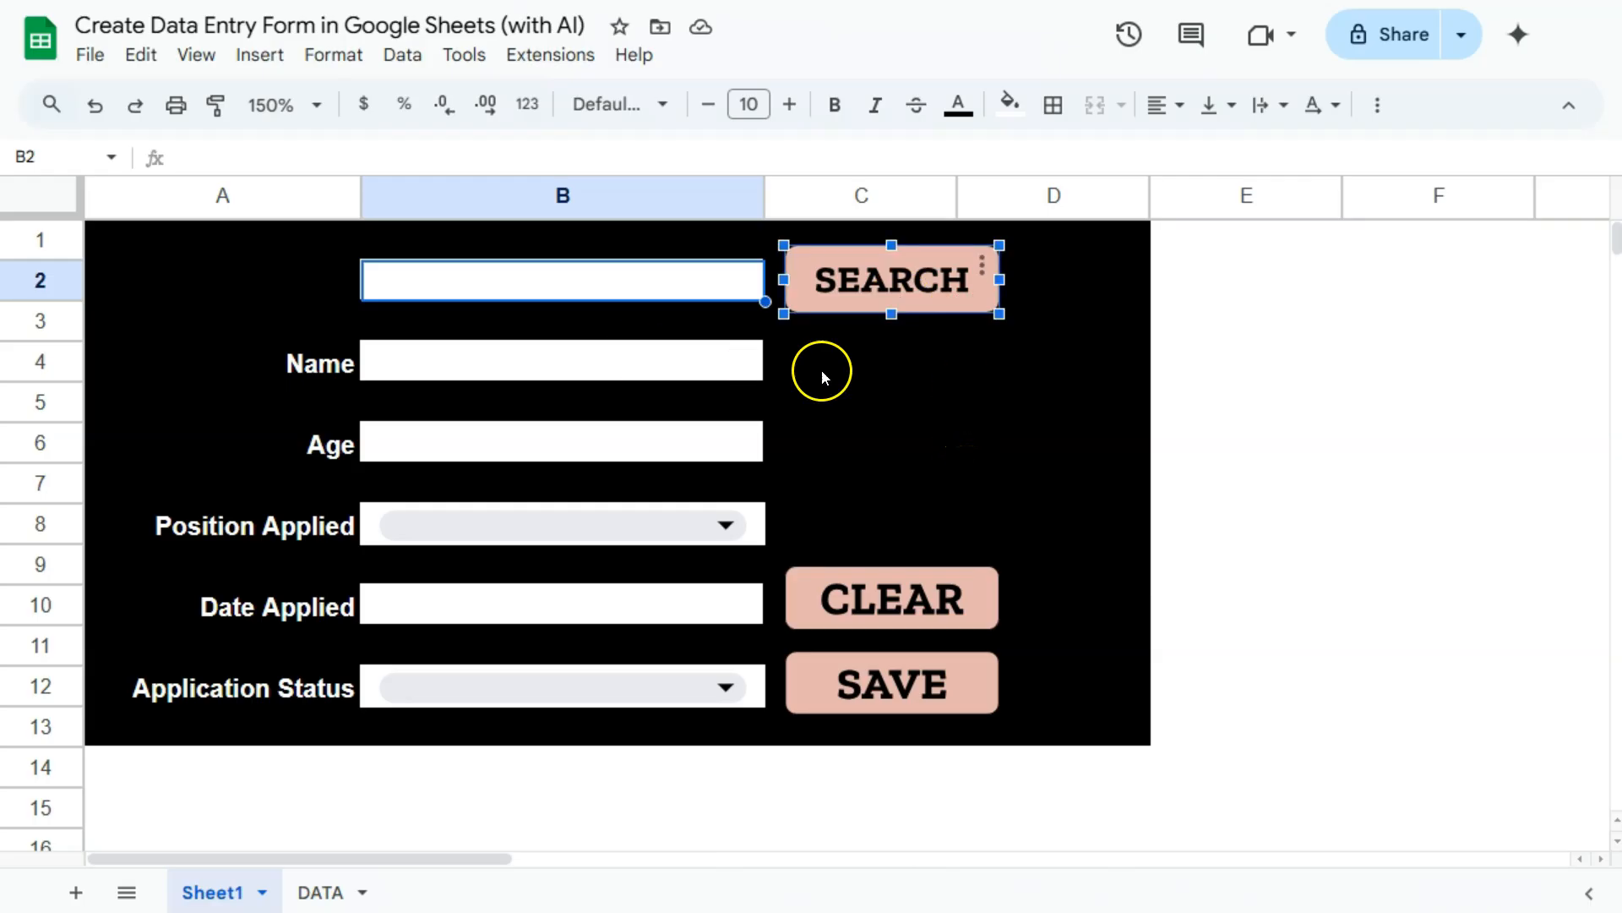
Examine the form's input cells B2, B4, B6, B8, B10 and B12.
{"action": "left_click", "coordinate": [560, 353]}
{"action": "left_click", "coordinate": [733, 448]}
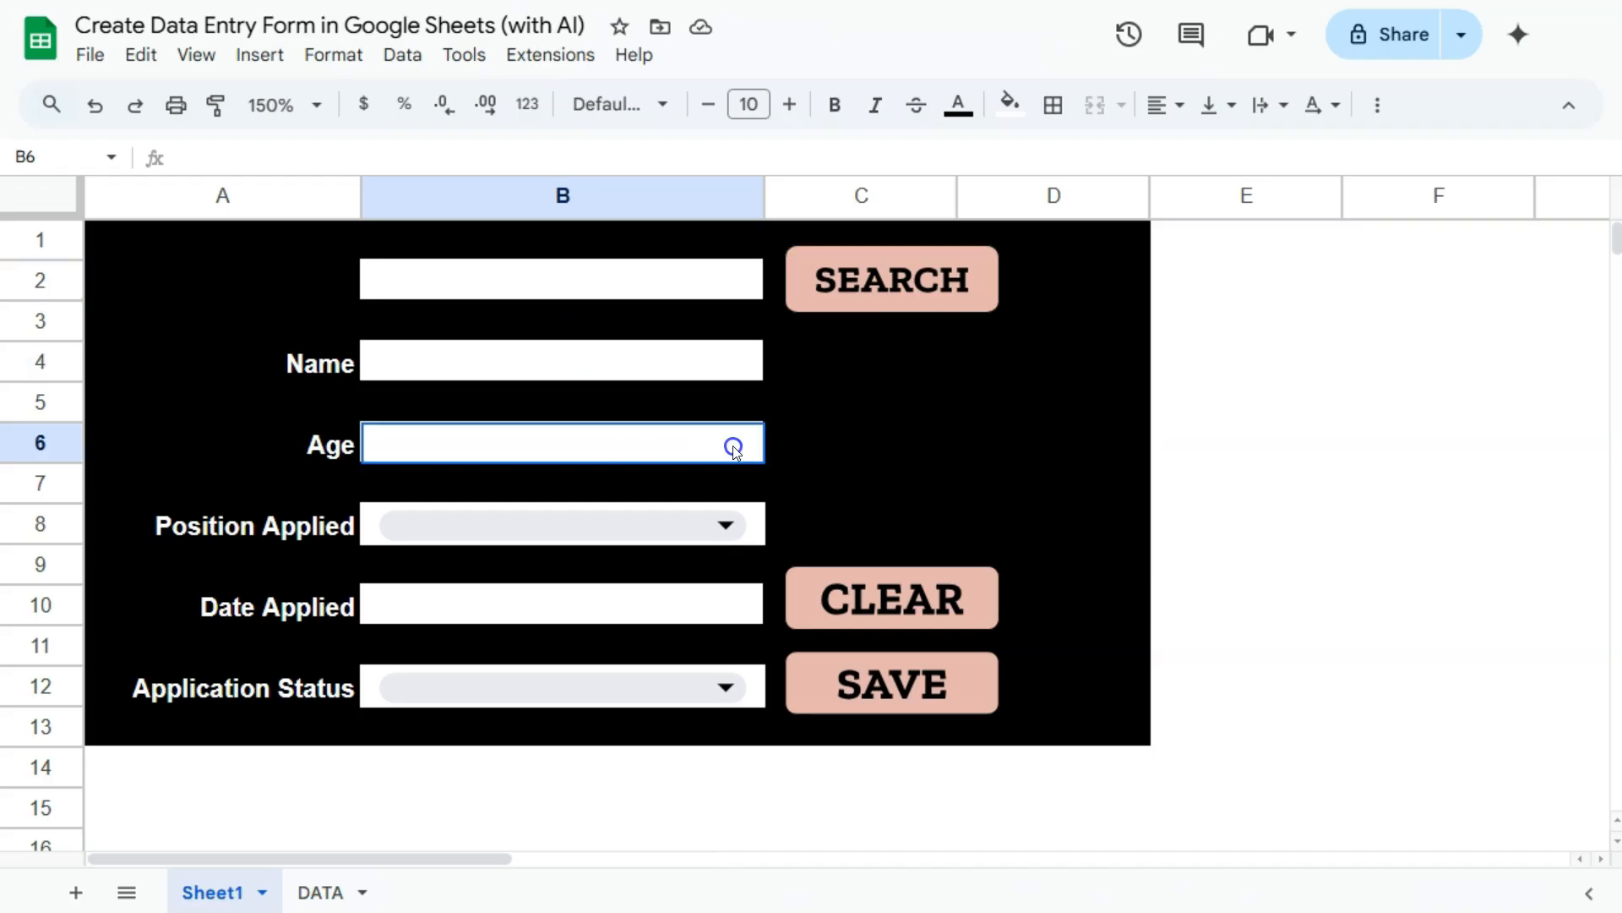
{"action": "left_click", "coordinate": [749, 524]}
{"action": "left_click", "coordinate": [761, 602]}
{"action": "left_click", "coordinate": [758, 686]}
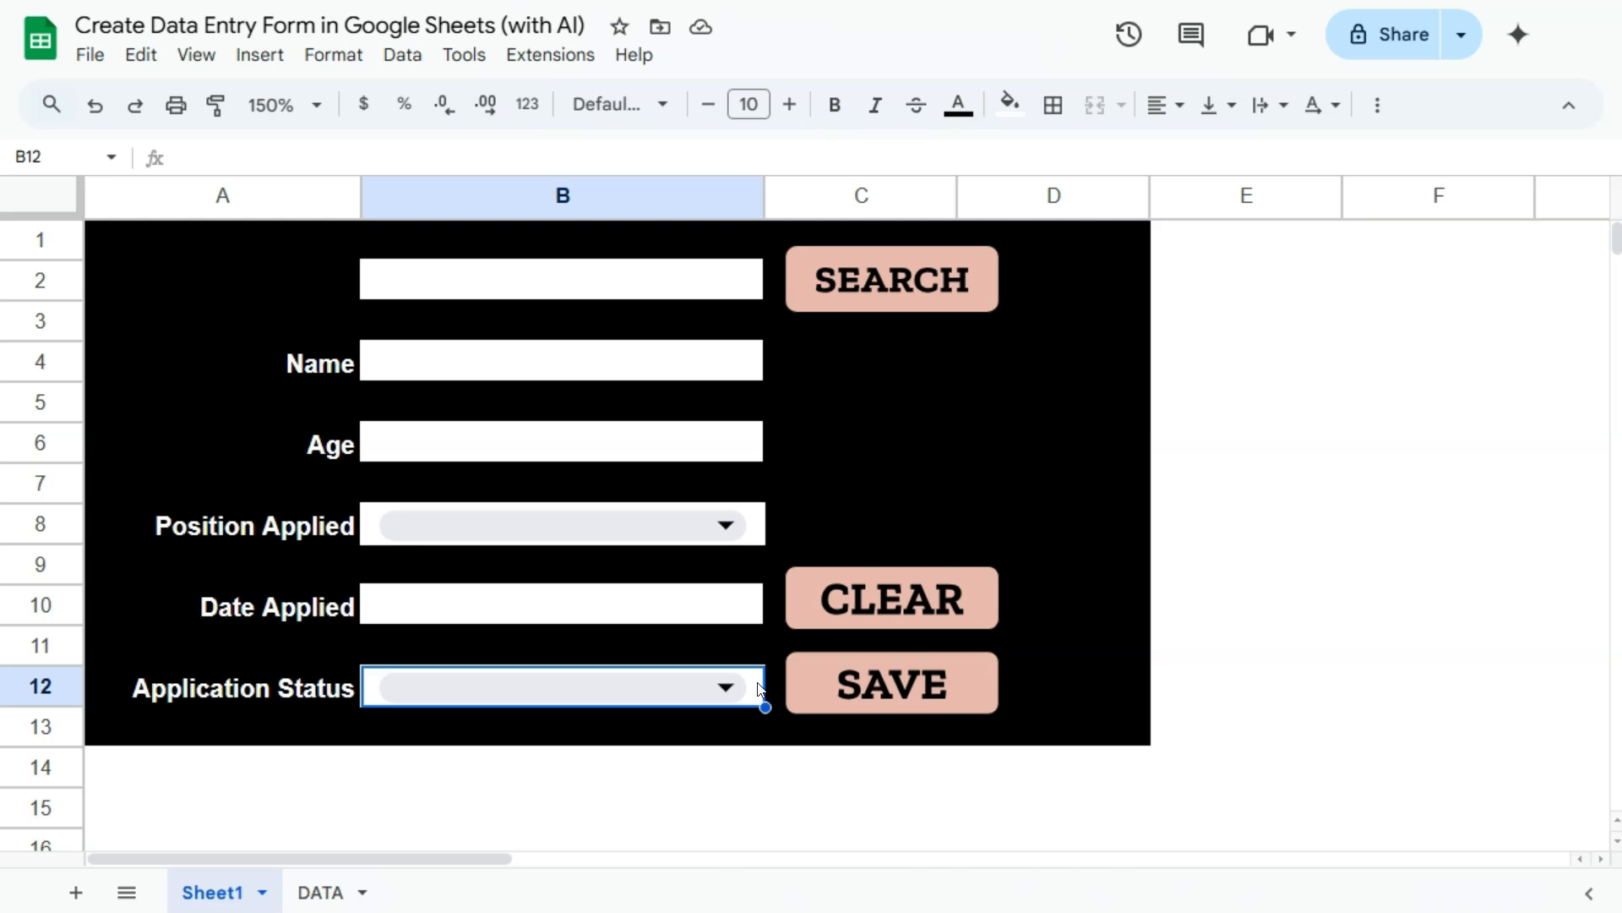
{"action": "left_click", "coordinate": [741, 688]}
{"action": "left_click", "coordinate": [734, 284]}
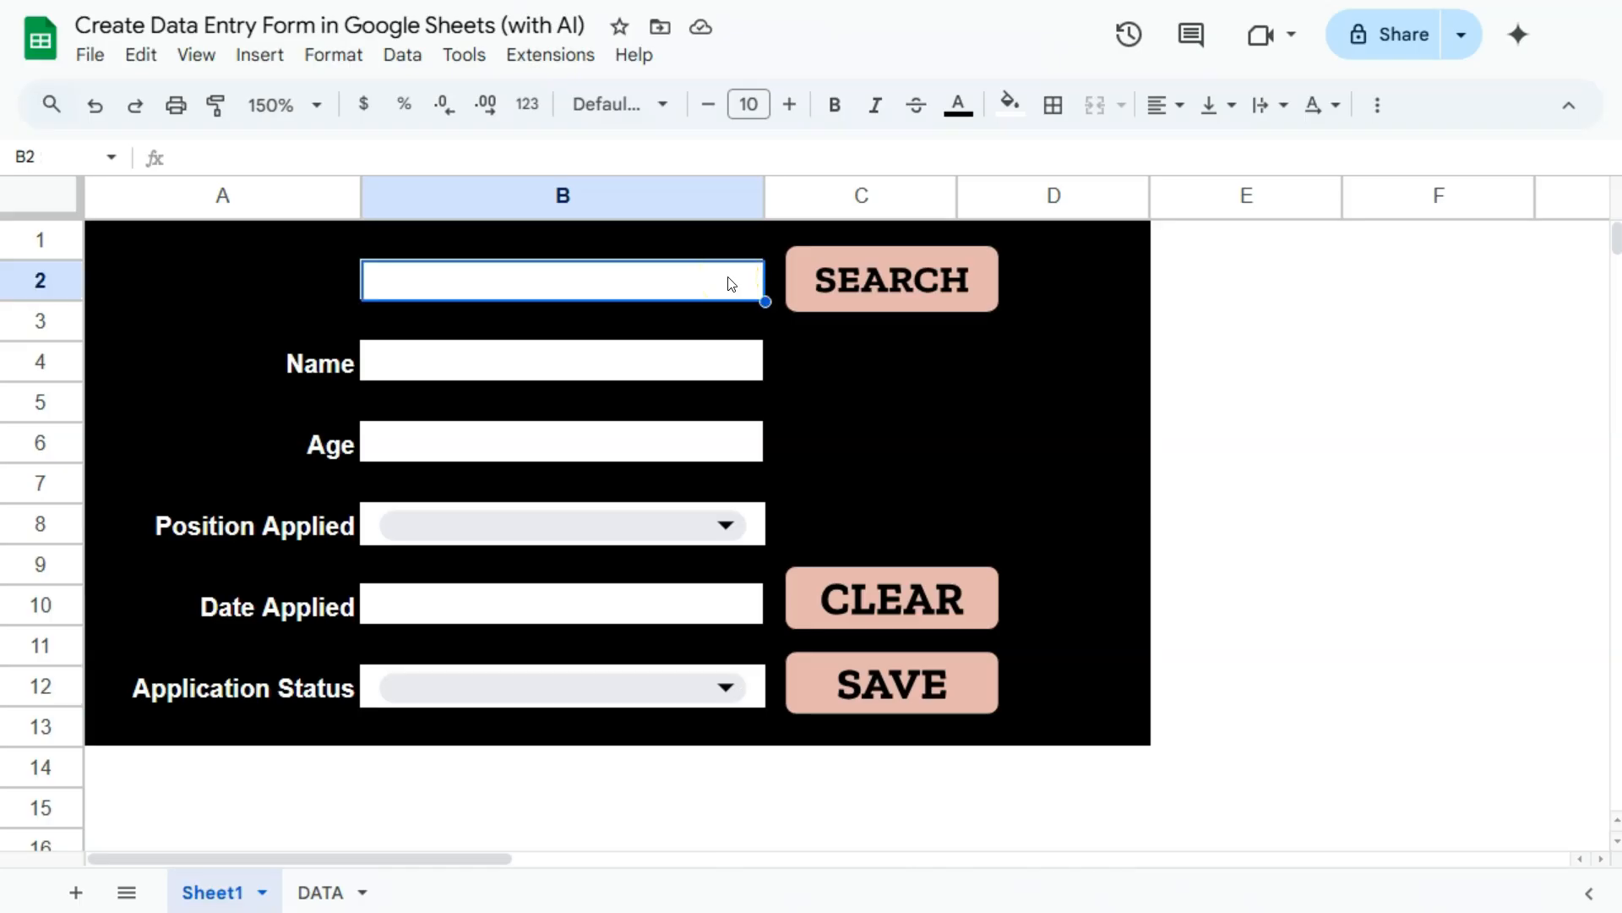
{"action": "left_click", "coordinate": [752, 364]}
{"action": "left_click", "coordinate": [754, 447]}
{"action": "left_click", "coordinate": [753, 524]}
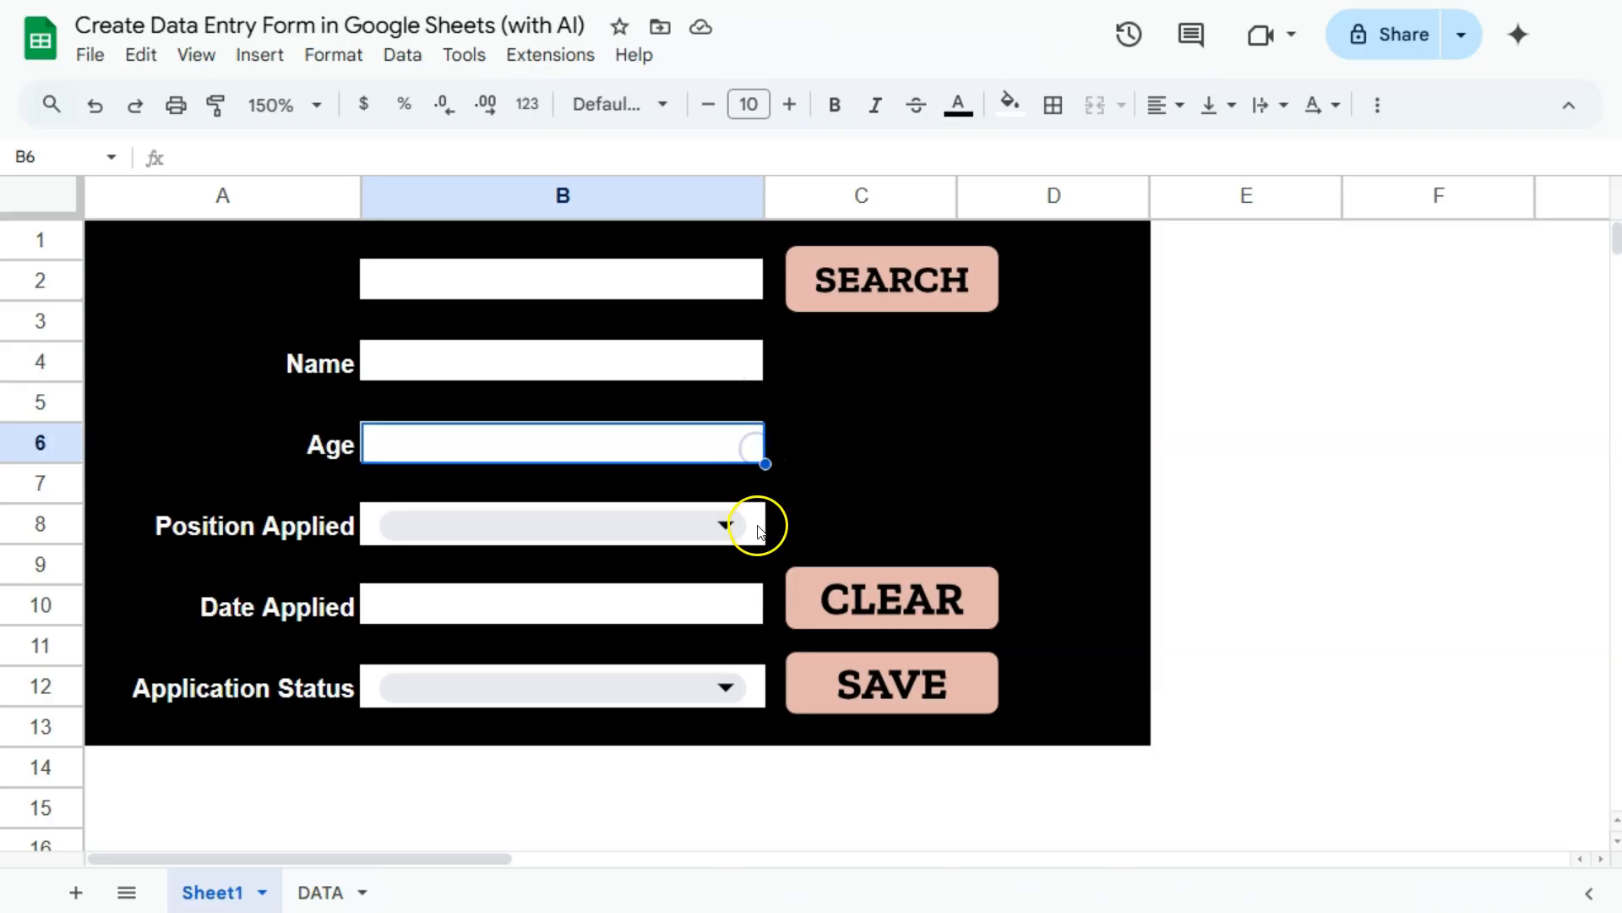
{"action": "left_click", "coordinate": [753, 605]}
{"action": "left_click", "coordinate": [750, 686]}
Review the field labels in A4:A12, the three buttons, and the extent of the form area A1:D13.
{"action": "left_click_drag", "start_coordinate": [300, 374], "coordinate": [289, 692]}
{"action": "left_click", "coordinate": [983, 275]}
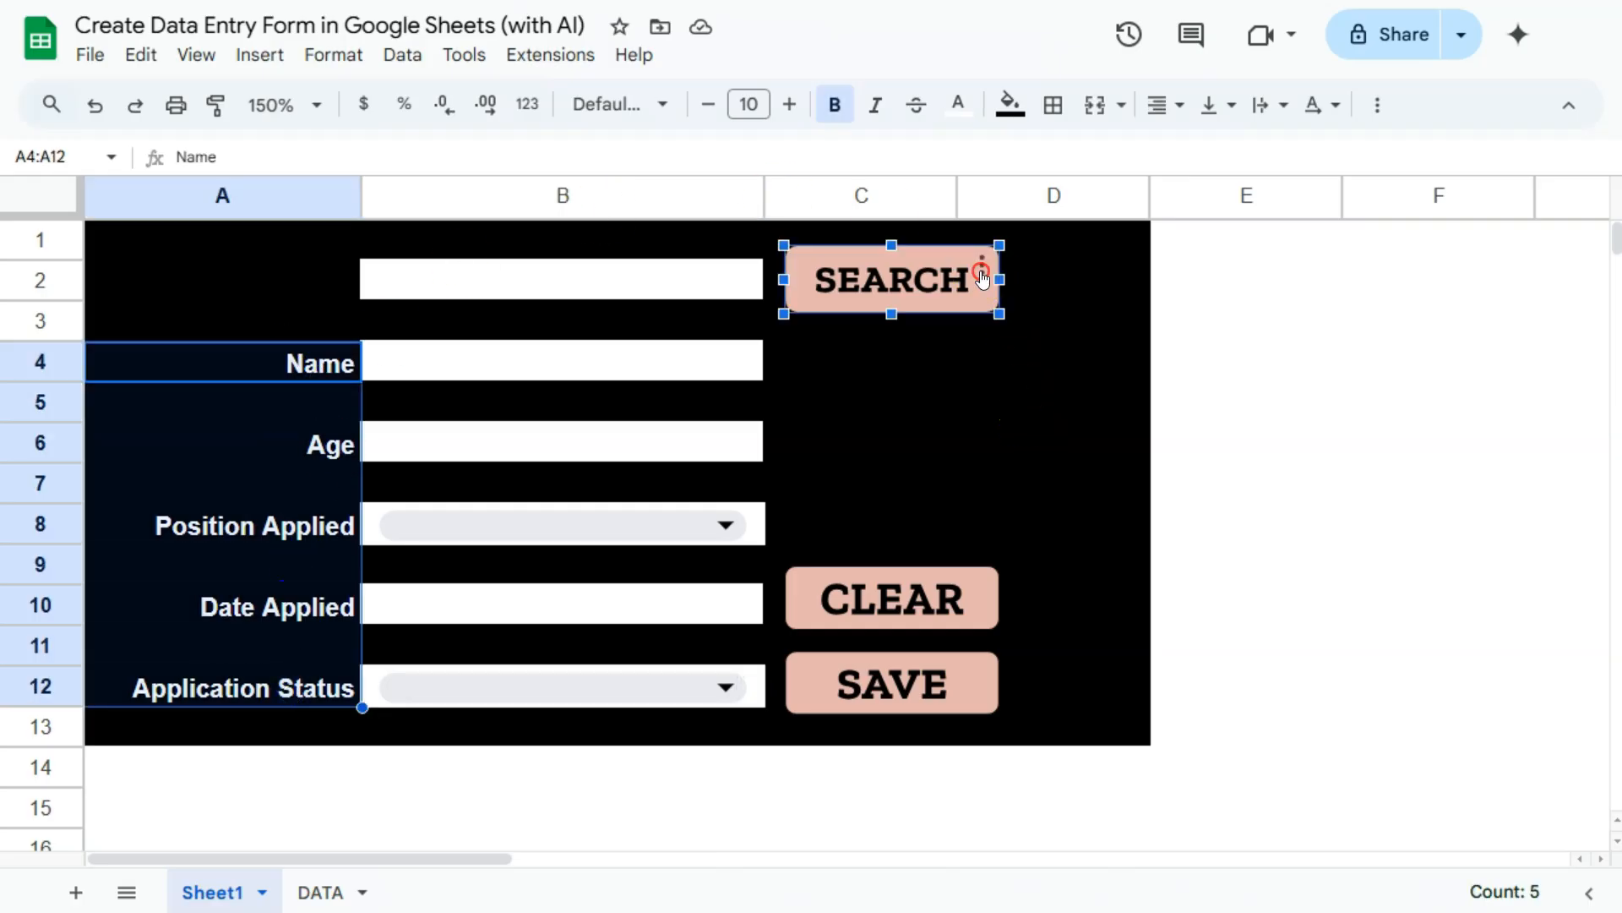
{"action": "left_click", "coordinate": [986, 591]}
{"action": "left_click", "coordinate": [987, 676]}
{"action": "left_click", "coordinate": [1246, 390]}
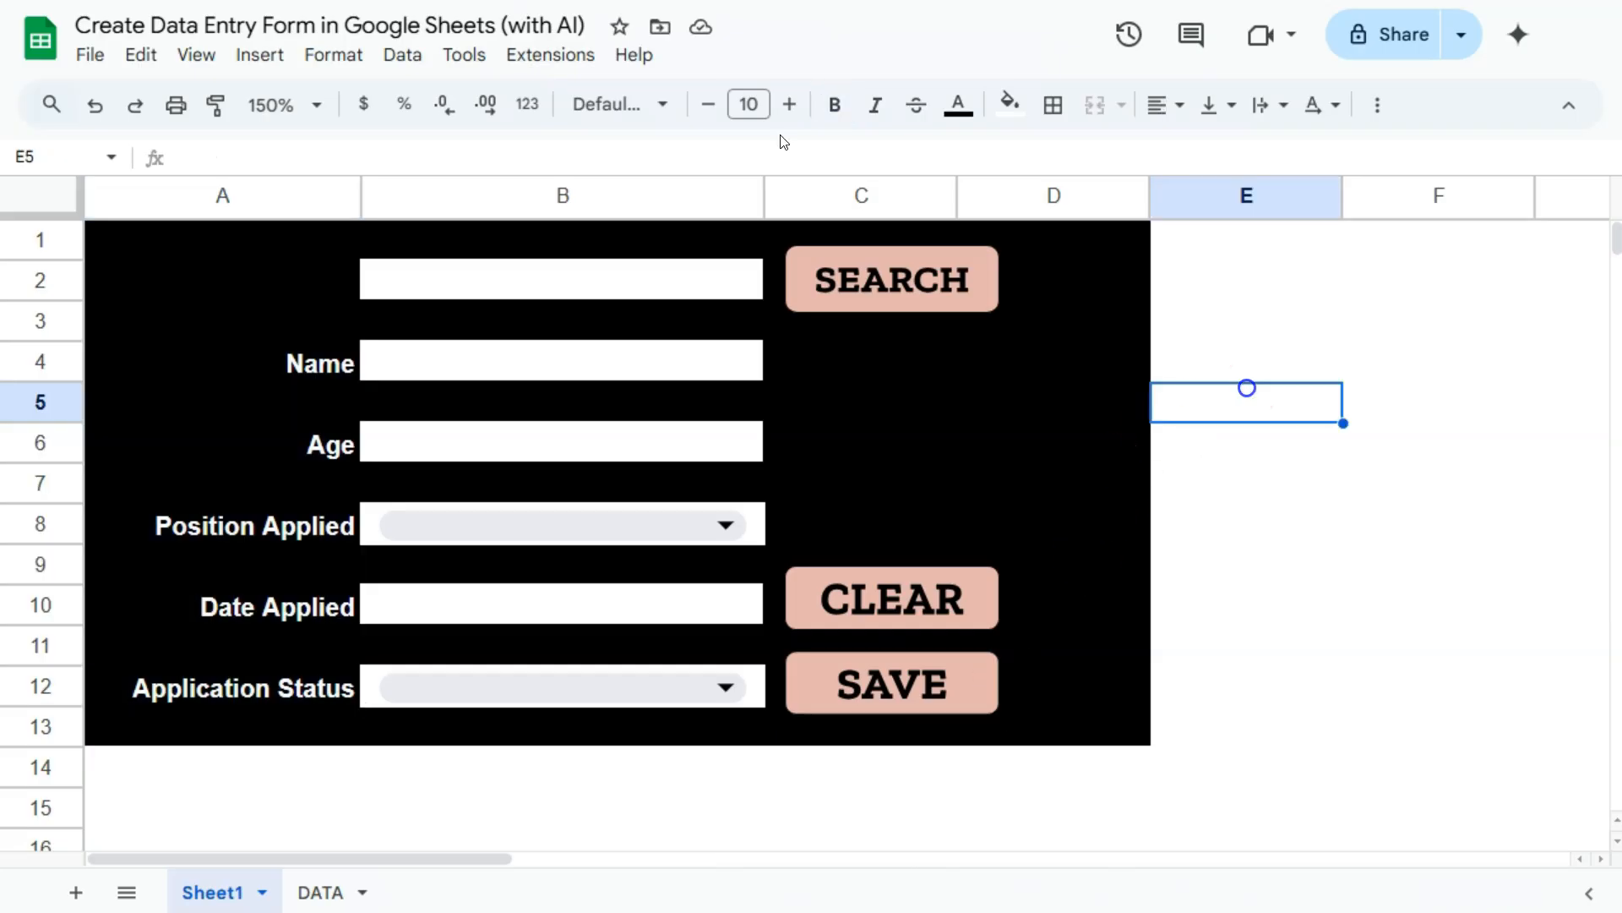
{"action": "left_click_drag", "start_coordinate": [1252, 287], "coordinate": [1331, 693]}
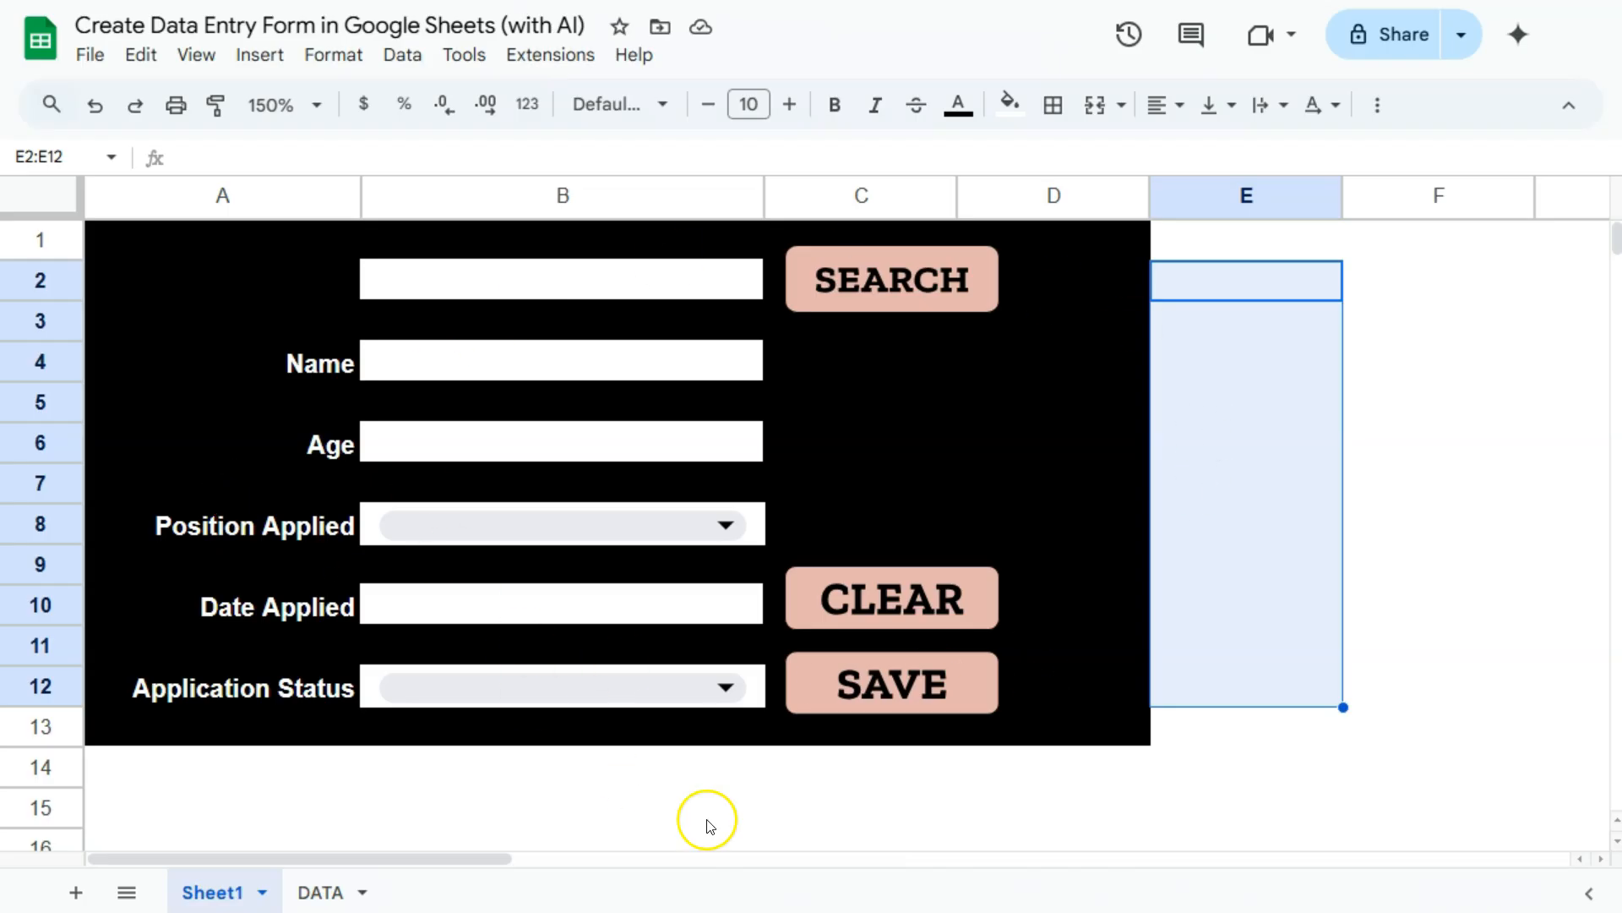
{"action": "left_click_drag", "start_coordinate": [1107, 725], "coordinate": [273, 241]}
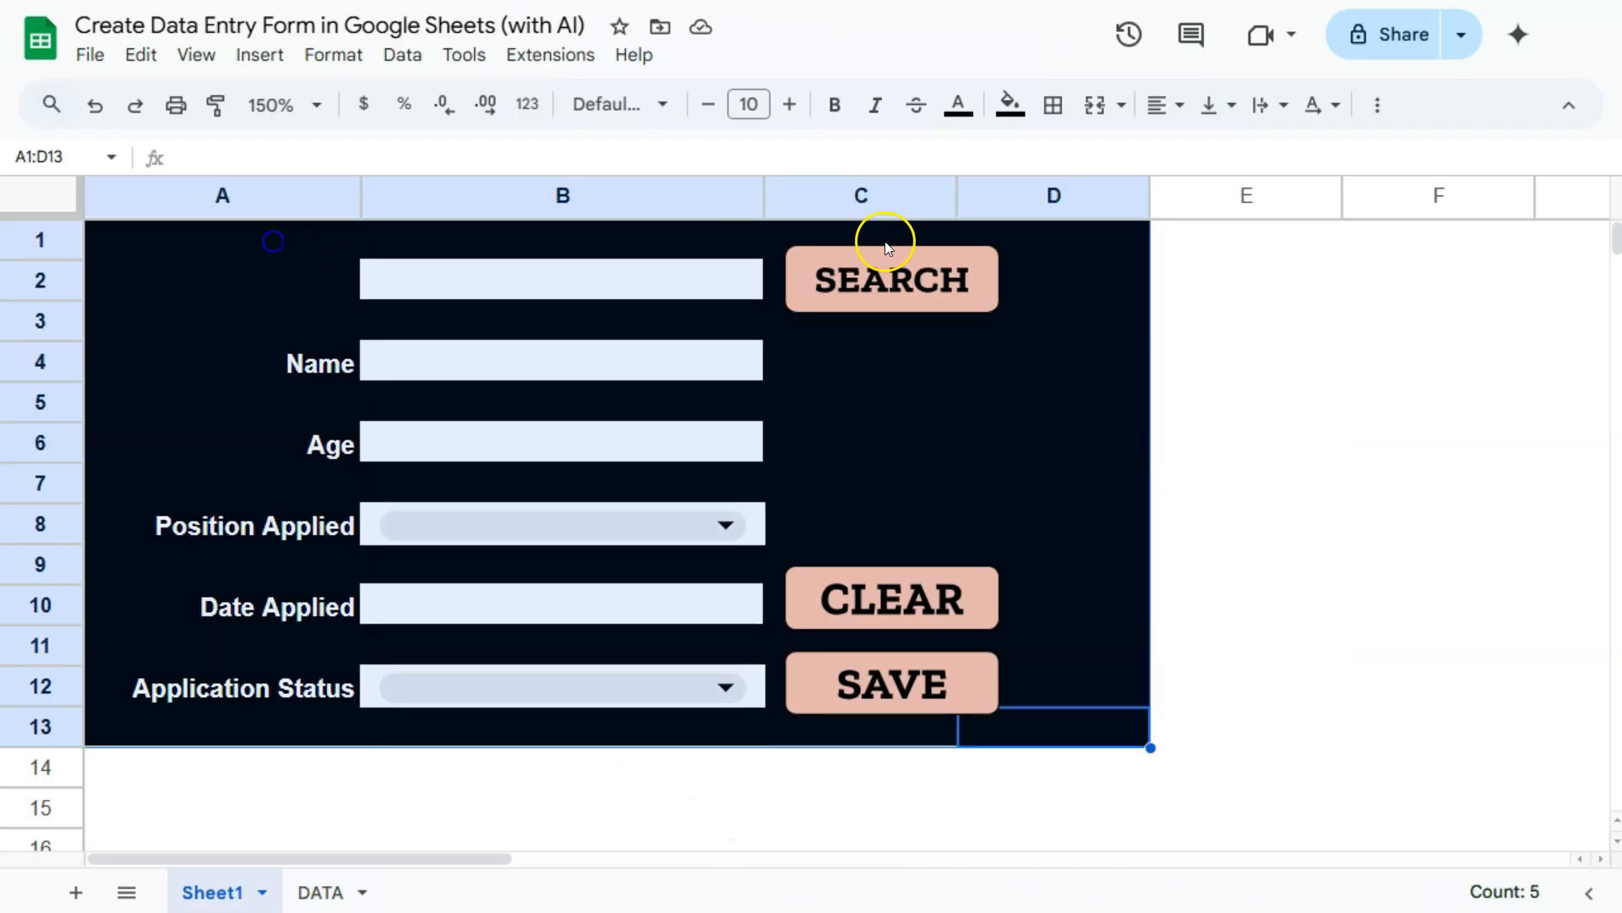
Go through the form's white input cells once more, from the search cell down to Application Status.
{"action": "left_click", "coordinate": [1085, 245]}
{"action": "left_click", "coordinate": [744, 441]}
{"action": "left_click", "coordinate": [743, 275]}
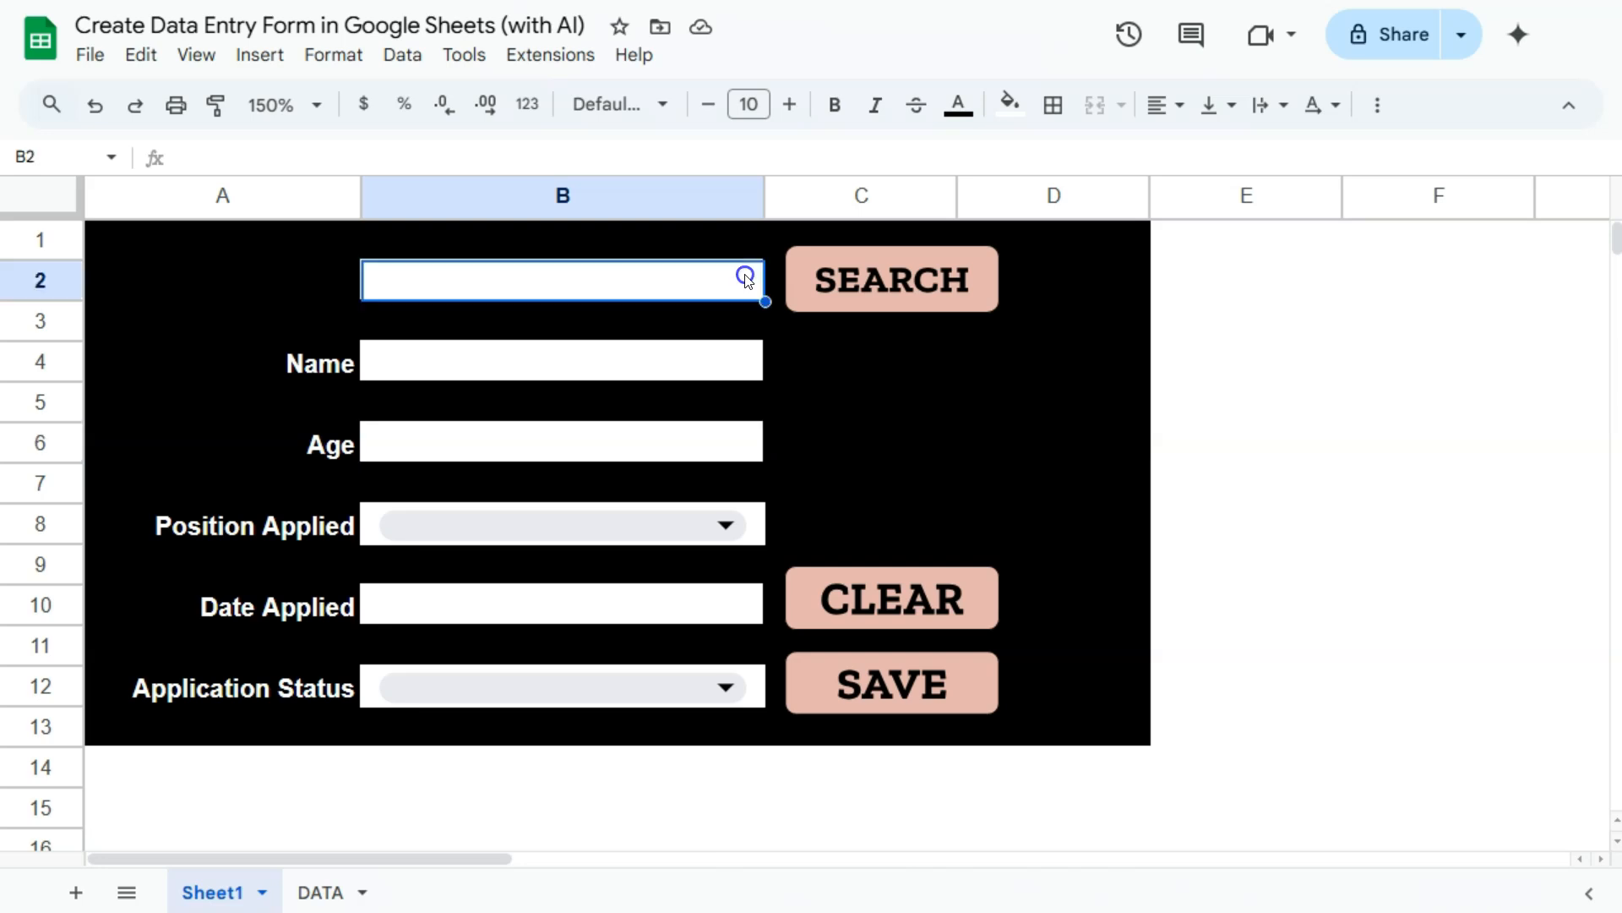
{"action": "left_click", "coordinate": [753, 356]}
{"action": "left_click", "coordinate": [753, 440]}
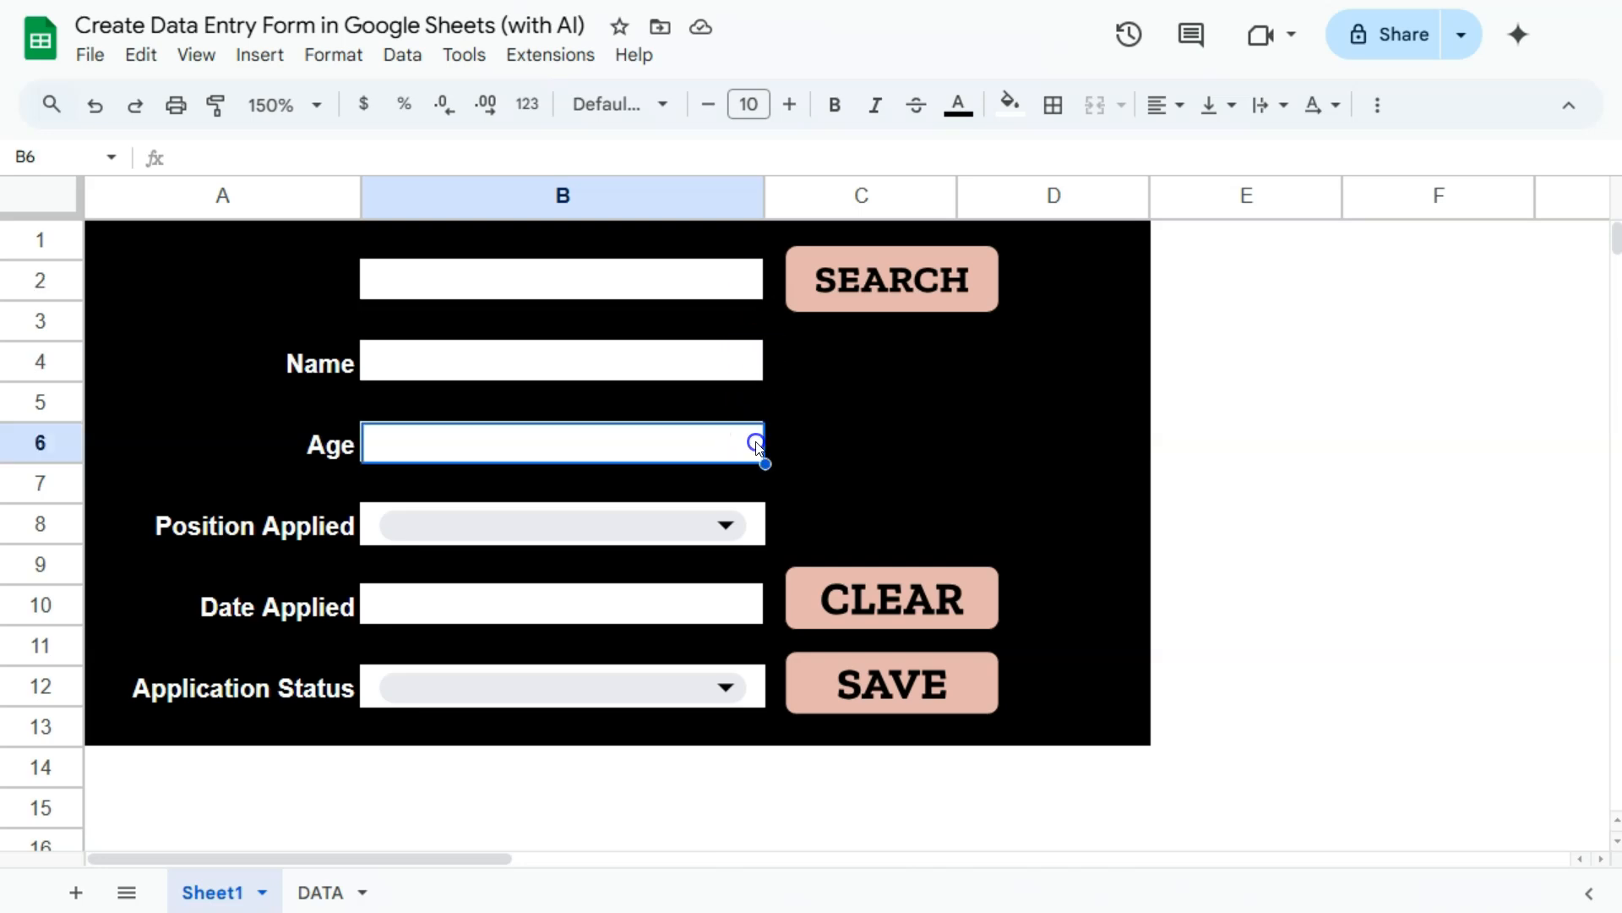
{"action": "left_click", "coordinate": [753, 522]}
{"action": "left_click", "coordinate": [754, 594]}
{"action": "left_click", "coordinate": [758, 680]}
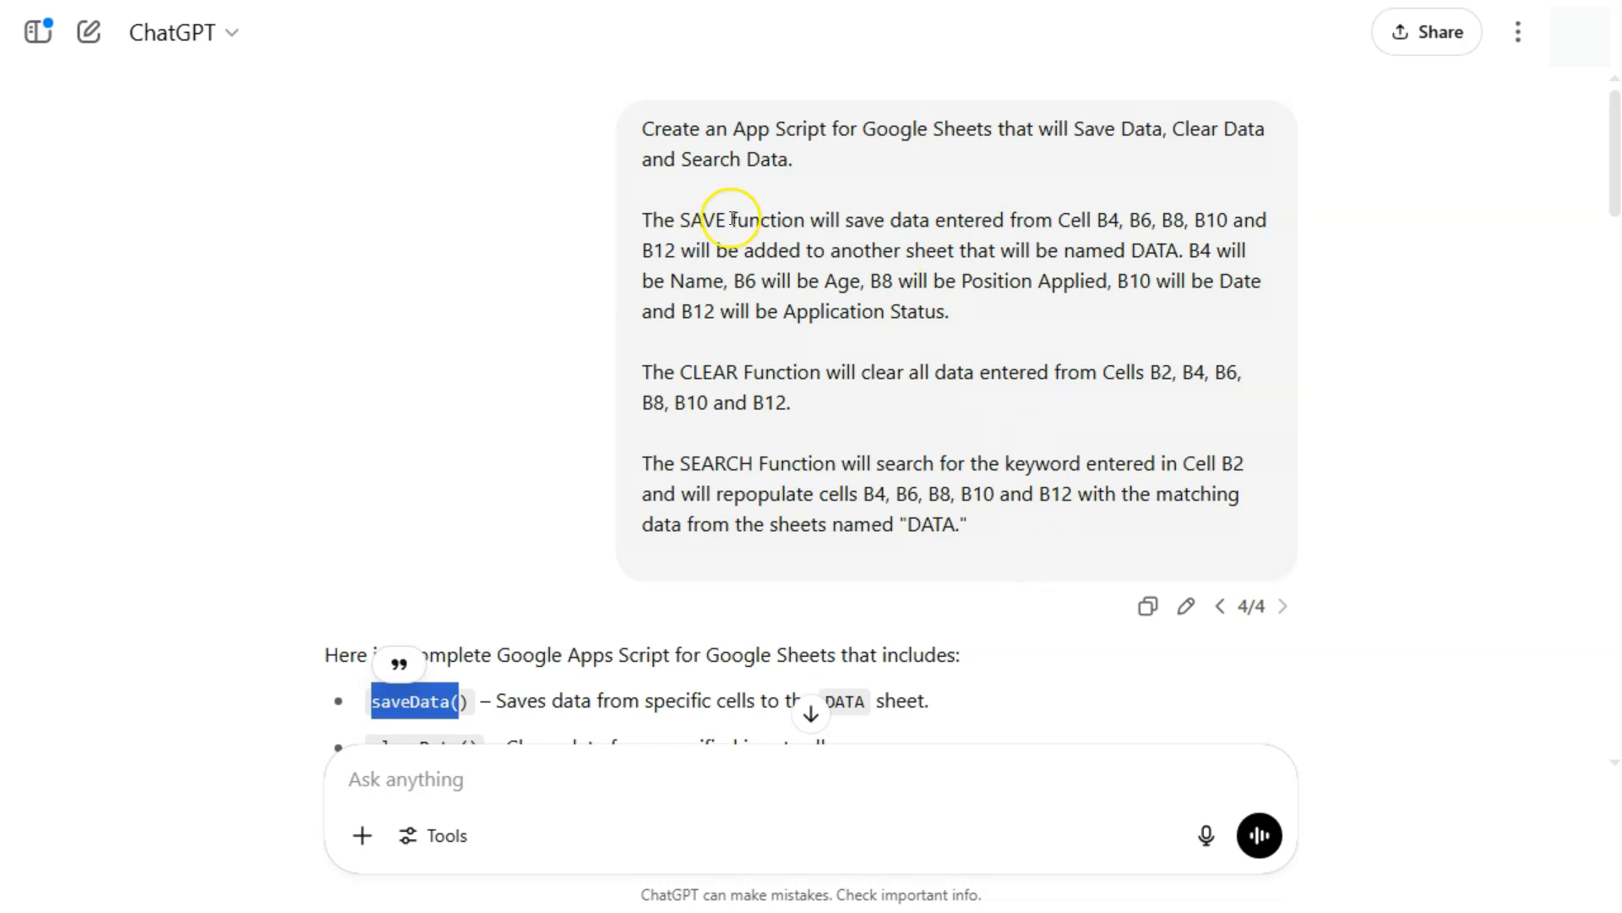
In ChatGPT, examine how the App Script prompt describes the SAVE, CLEAR and SEARCH functions.
{"action": "left_click_drag", "start_coordinate": [725, 220], "coordinate": [675, 219]}
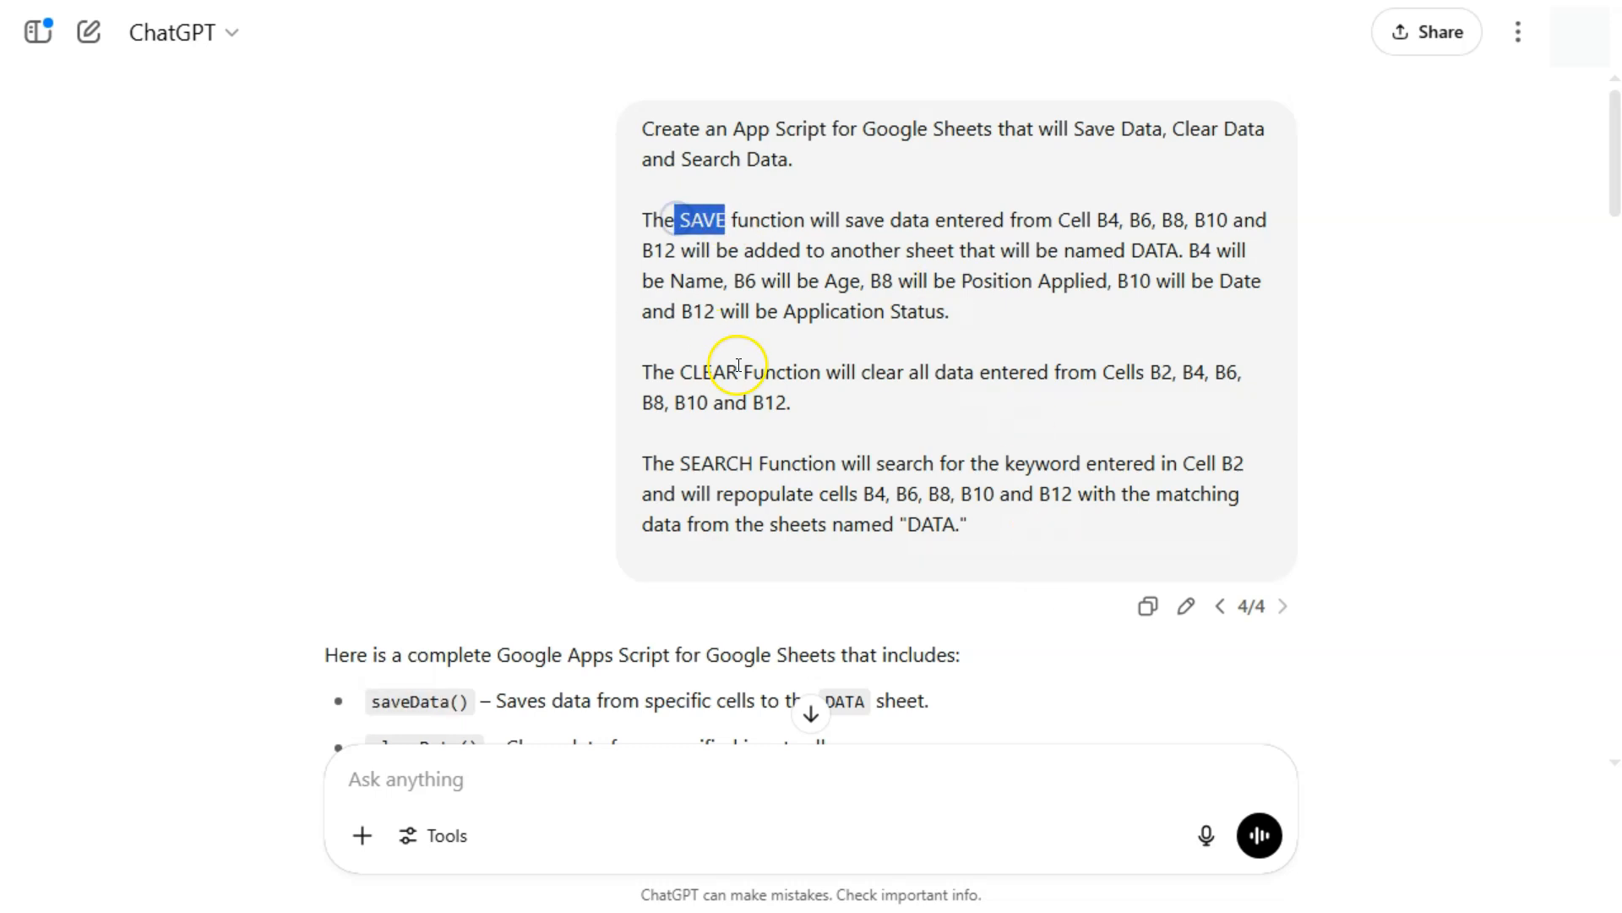
{"action": "left_click_drag", "start_coordinate": [738, 365], "coordinate": [680, 372]}
{"action": "left_click_drag", "start_coordinate": [752, 463], "coordinate": [681, 463]}
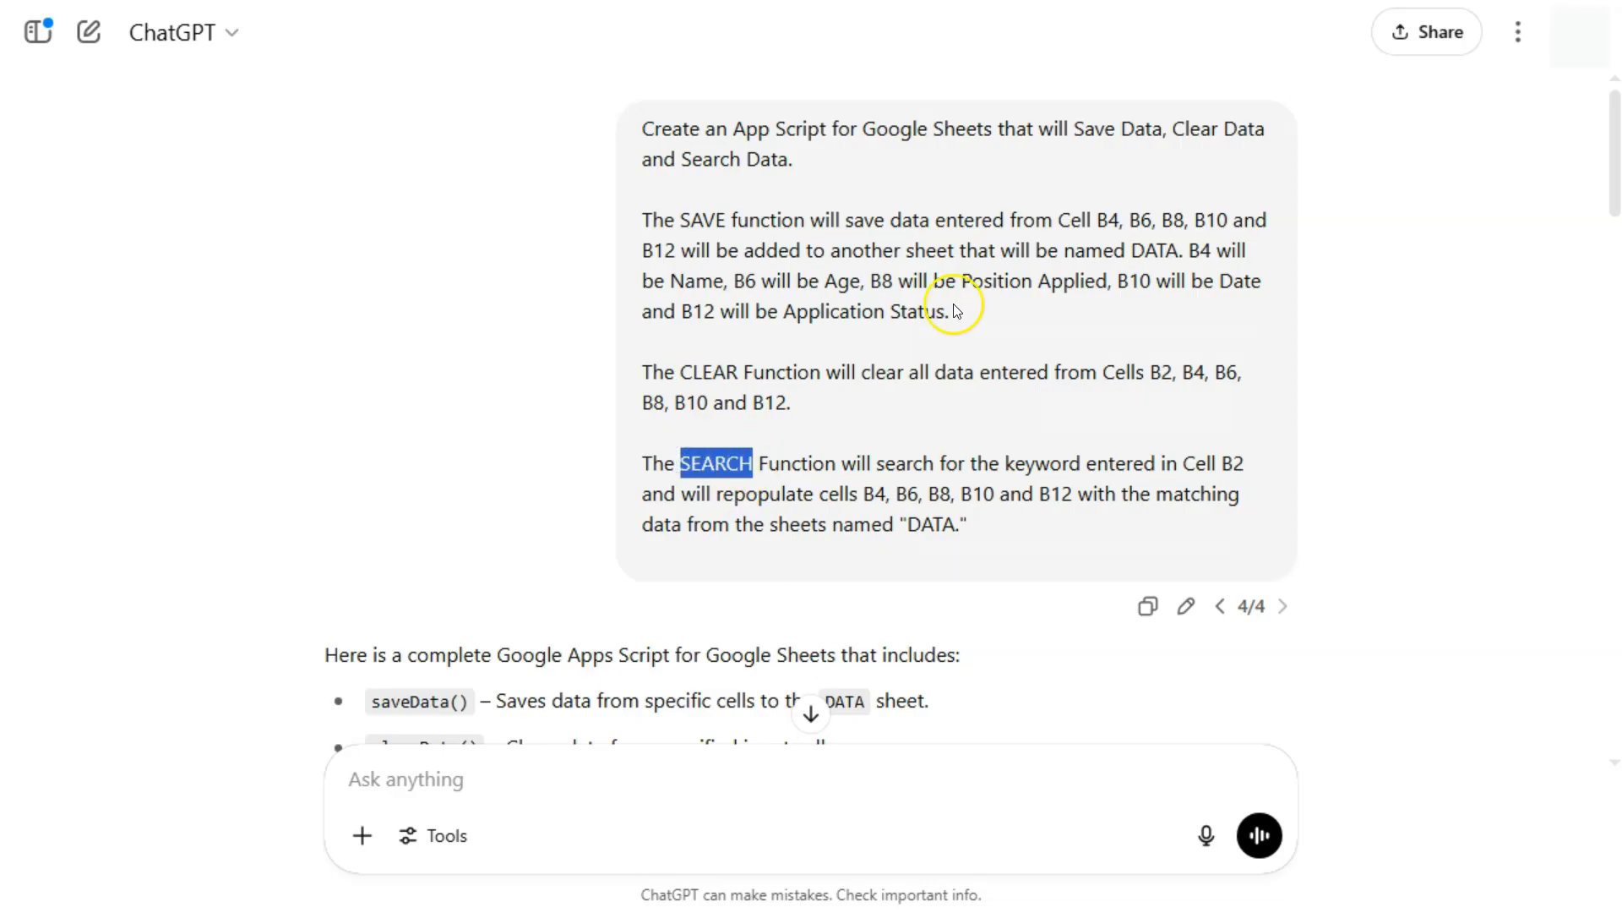
Examine which cells, field names and sheet the prompt specifies for the SAVE, CLEAR and SEARCH functions.
{"action": "left_click_drag", "start_coordinate": [1055, 222], "coordinate": [676, 251]}
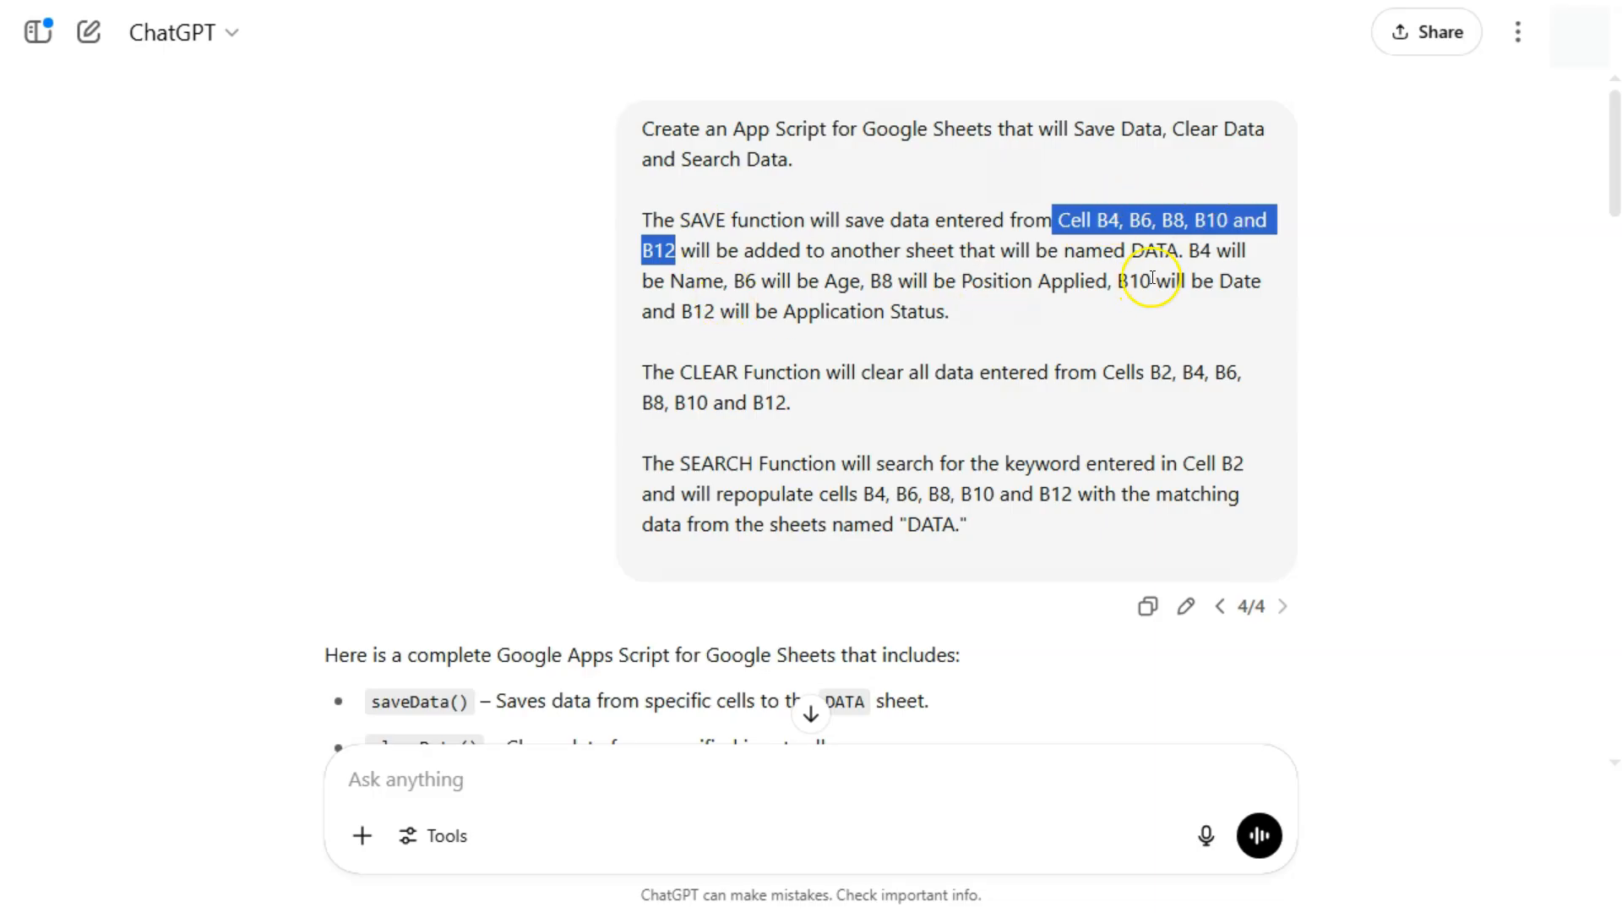
{"action": "left_click_drag", "start_coordinate": [1190, 250], "coordinate": [989, 310]}
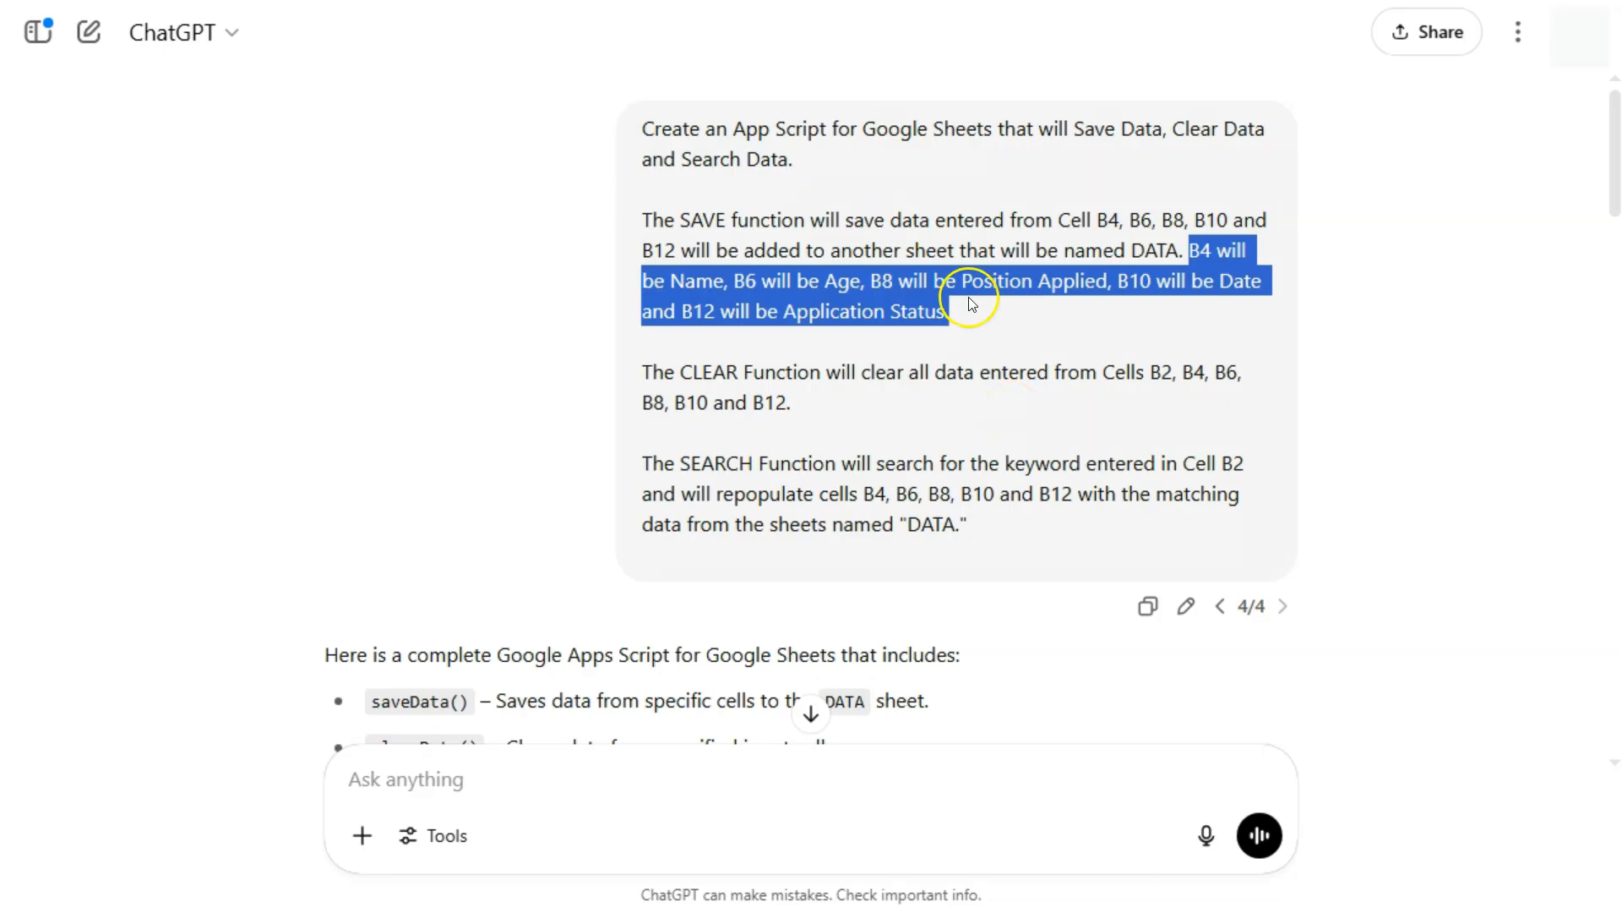
{"action": "left_click_drag", "start_coordinate": [831, 250], "coordinate": [1179, 249]}
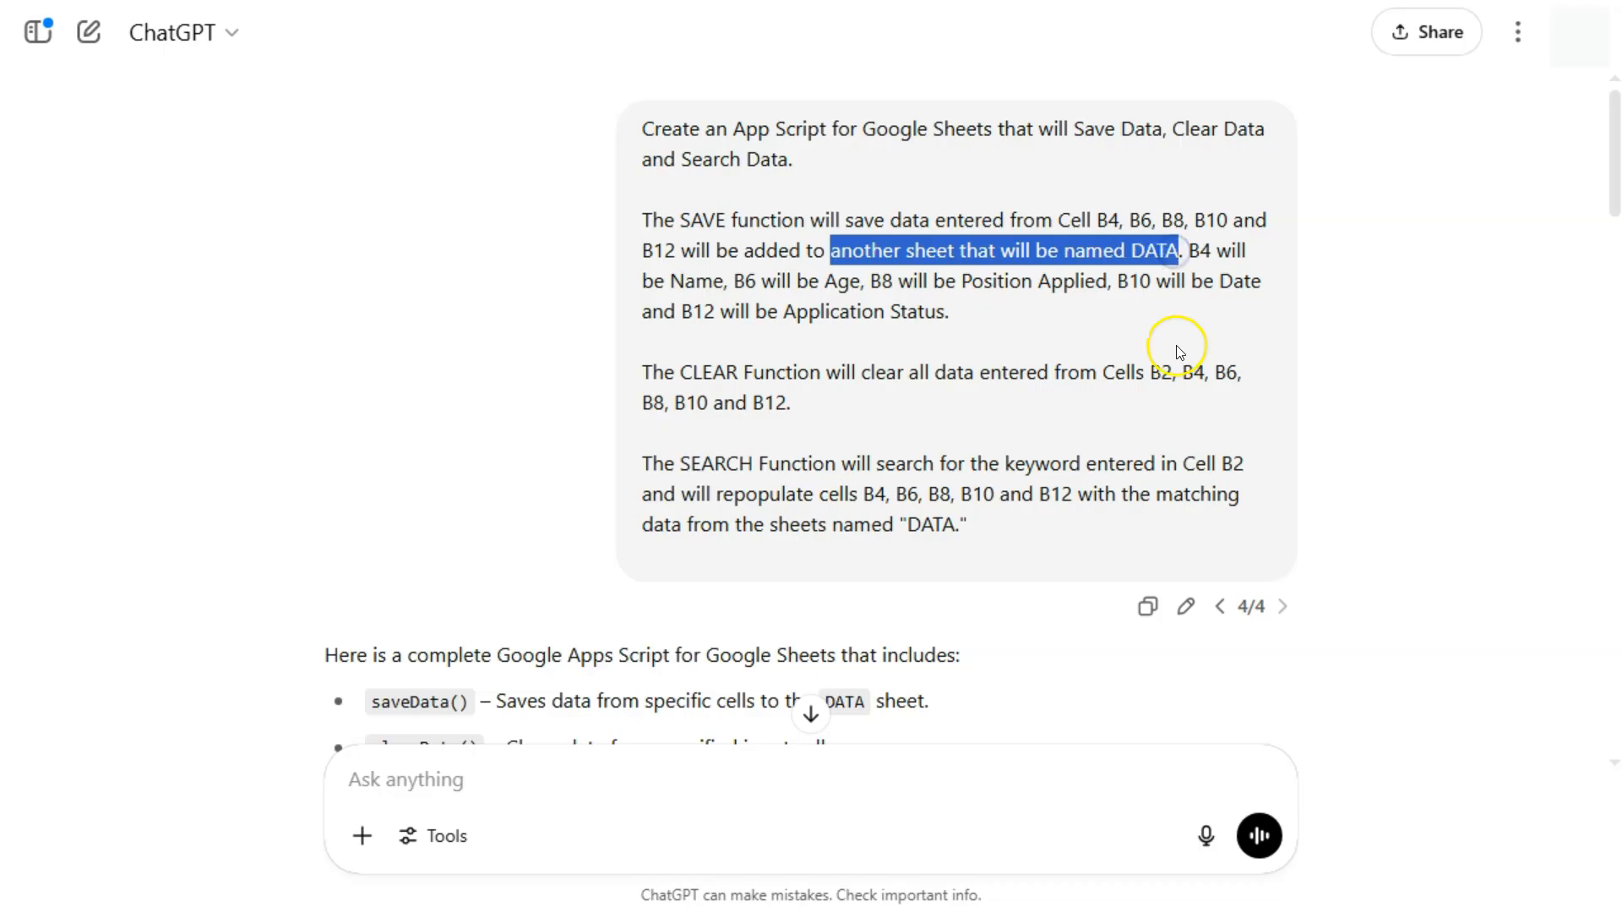
{"action": "left_click_drag", "start_coordinate": [947, 311], "coordinate": [643, 223]}
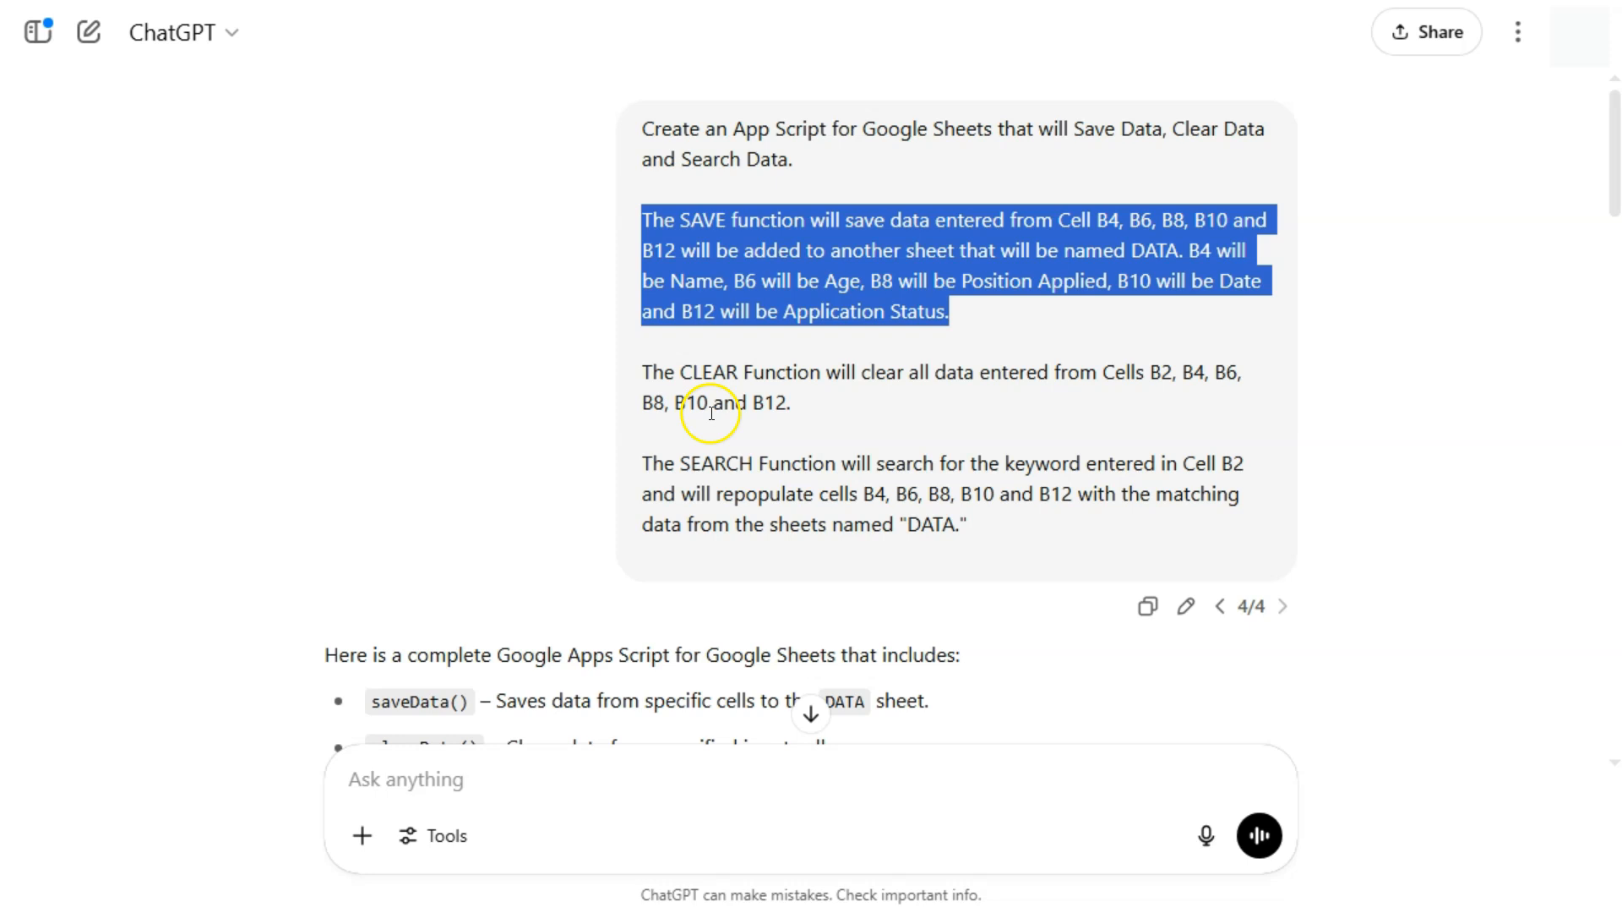
{"action": "left_click_drag", "start_coordinate": [796, 403], "coordinate": [642, 371]}
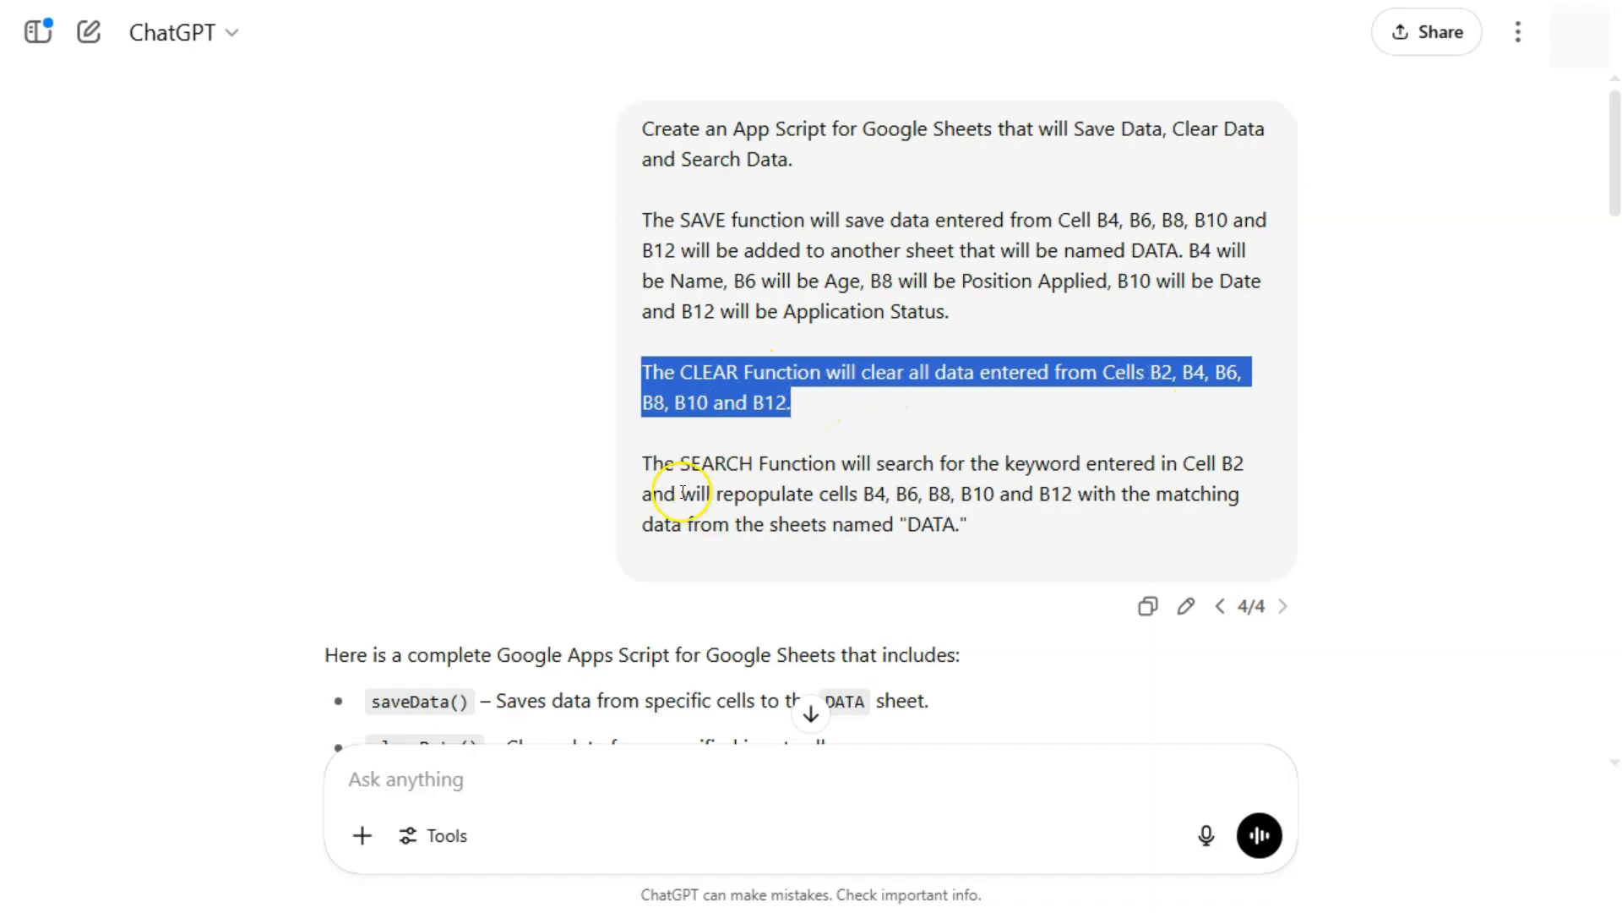
{"action": "left_click_drag", "start_coordinate": [642, 463], "coordinate": [974, 530]}
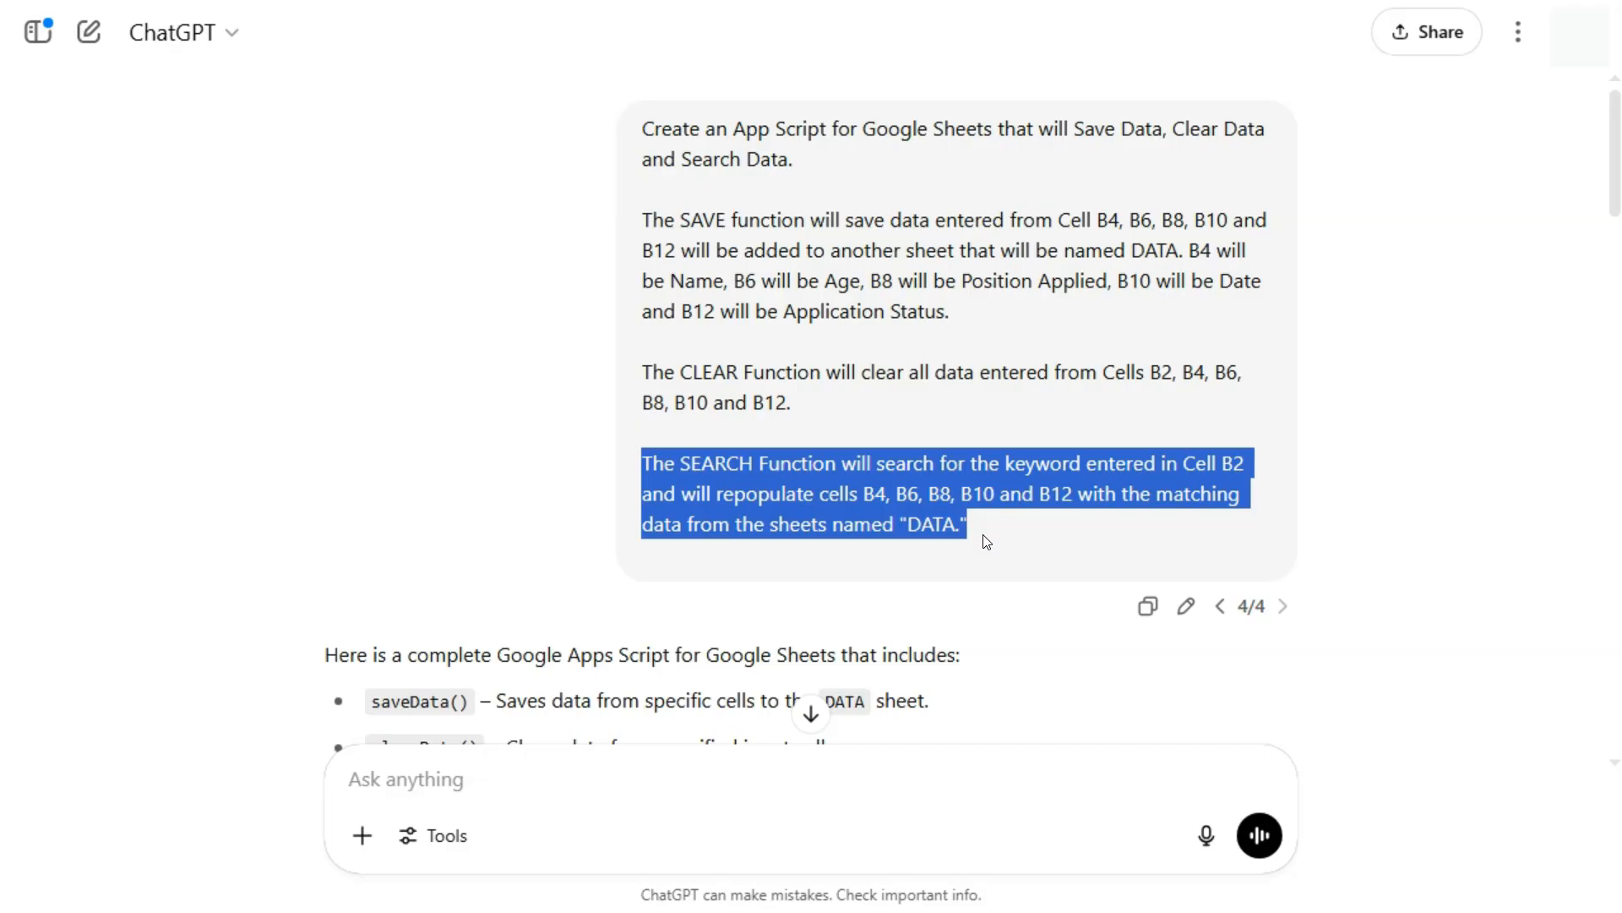
{"action": "left_click_drag", "start_coordinate": [862, 493], "coordinate": [1072, 493]}
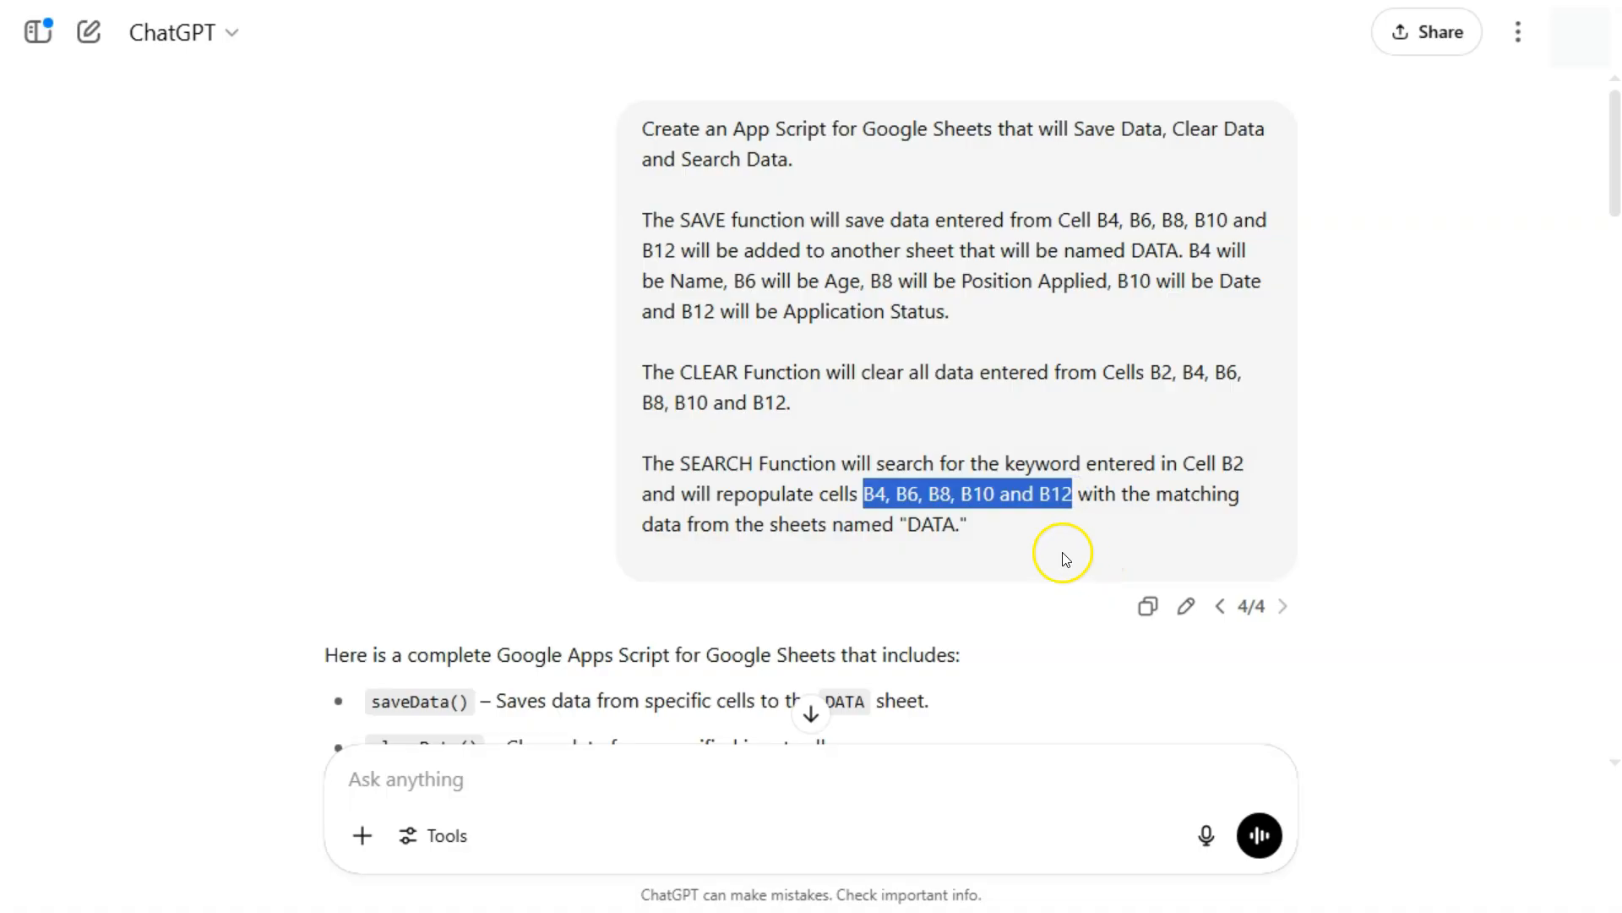
{"action": "left_click", "coordinate": [1061, 550]}
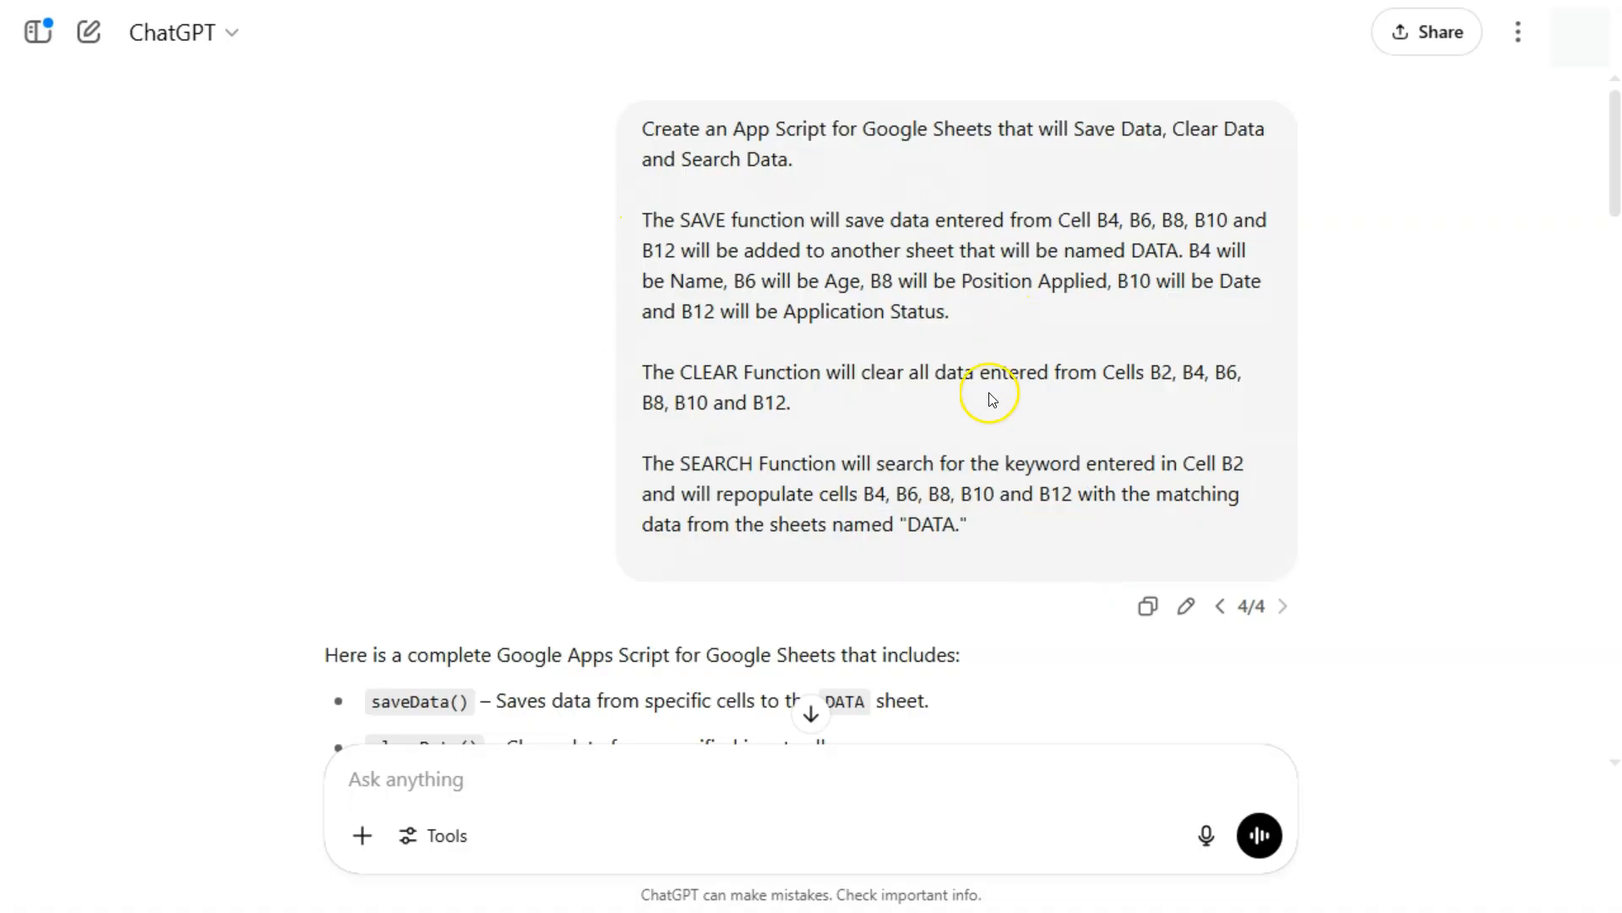
Review ChatGPT's reply: the saveData(), clearData() and searchData() descriptions and the script code below them.
{"action": "scroll", "coordinate": [207, 572], "scroll_direction": "down", "scroll_amount": 2}
{"action": "scroll", "coordinate": [207, 573], "scroll_direction": "down", "scroll_amount": 5}
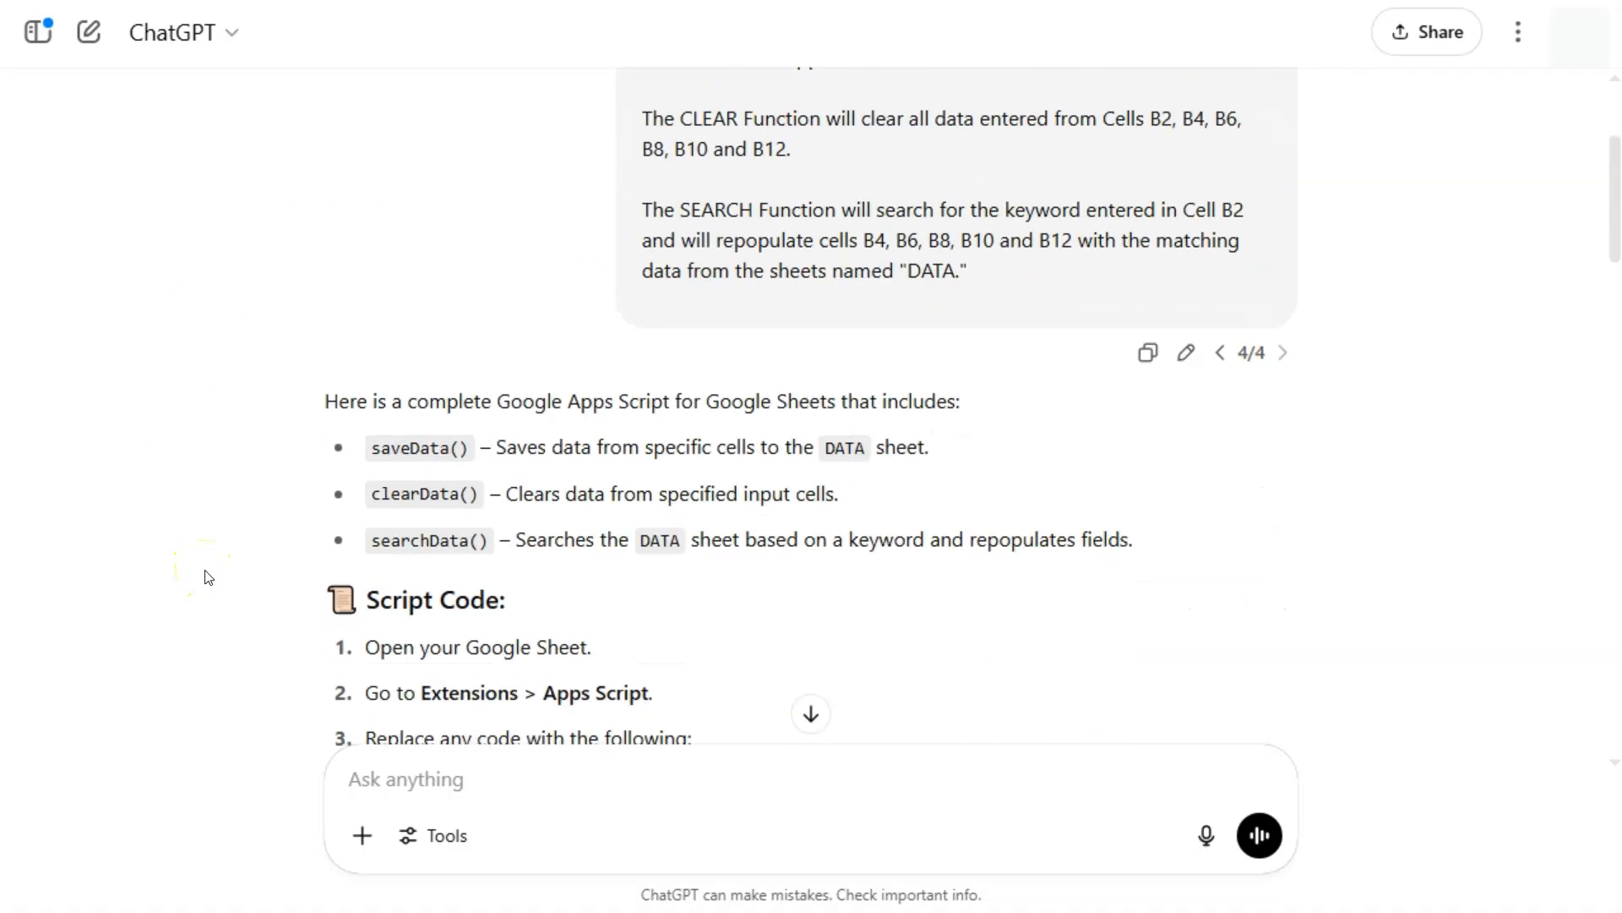
{"action": "scroll", "coordinate": [207, 573], "scroll_direction": "up", "scroll_amount": 1}
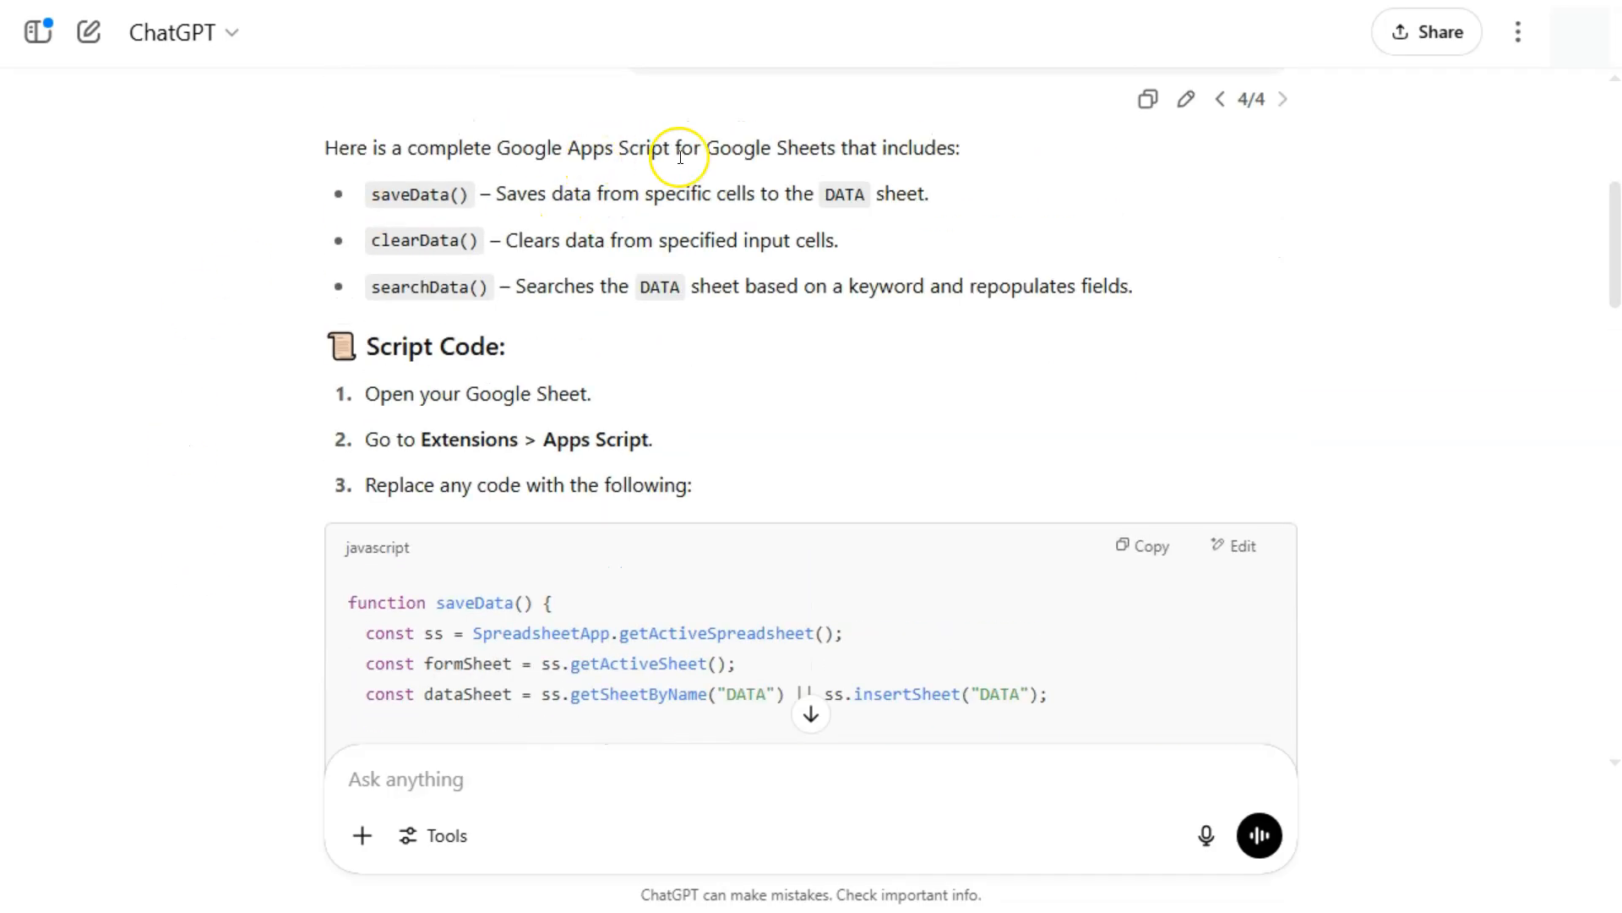
{"action": "left_click_drag", "start_coordinate": [480, 188], "coordinate": [351, 192]}
{"action": "left_click", "coordinate": [474, 242]}
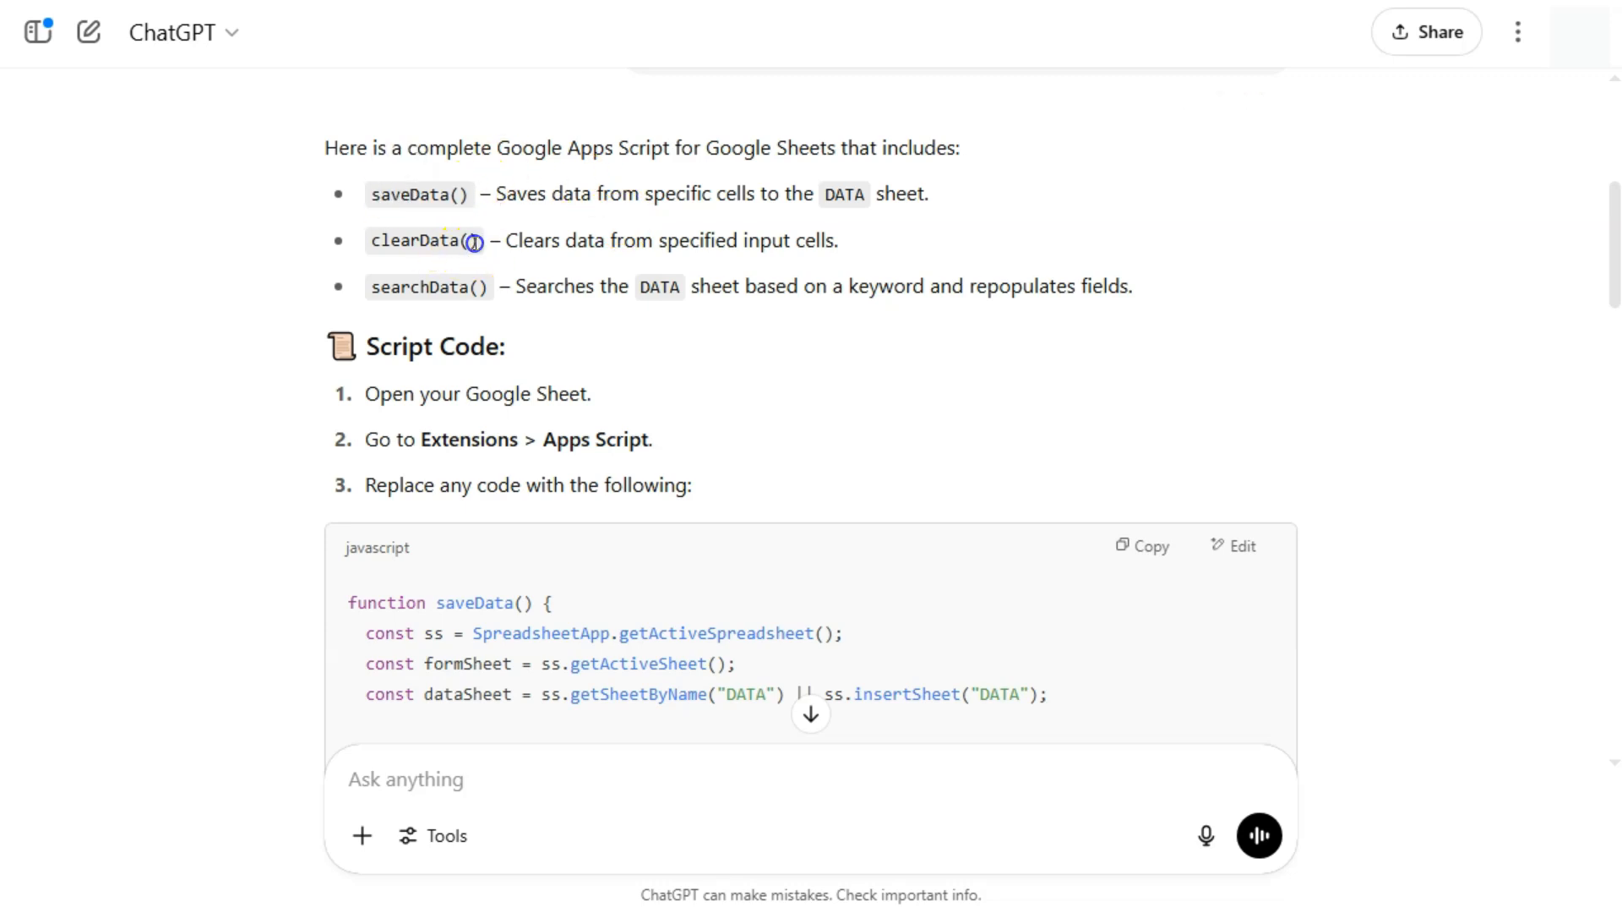
{"action": "left_click_drag", "start_coordinate": [474, 242], "coordinate": [372, 242]}
{"action": "left_click_drag", "start_coordinate": [488, 288], "coordinate": [377, 288]}
{"action": "left_click", "coordinate": [369, 288]}
{"action": "scroll", "coordinate": [811, 452], "scroll_direction": "down", "scroll_amount": 3}
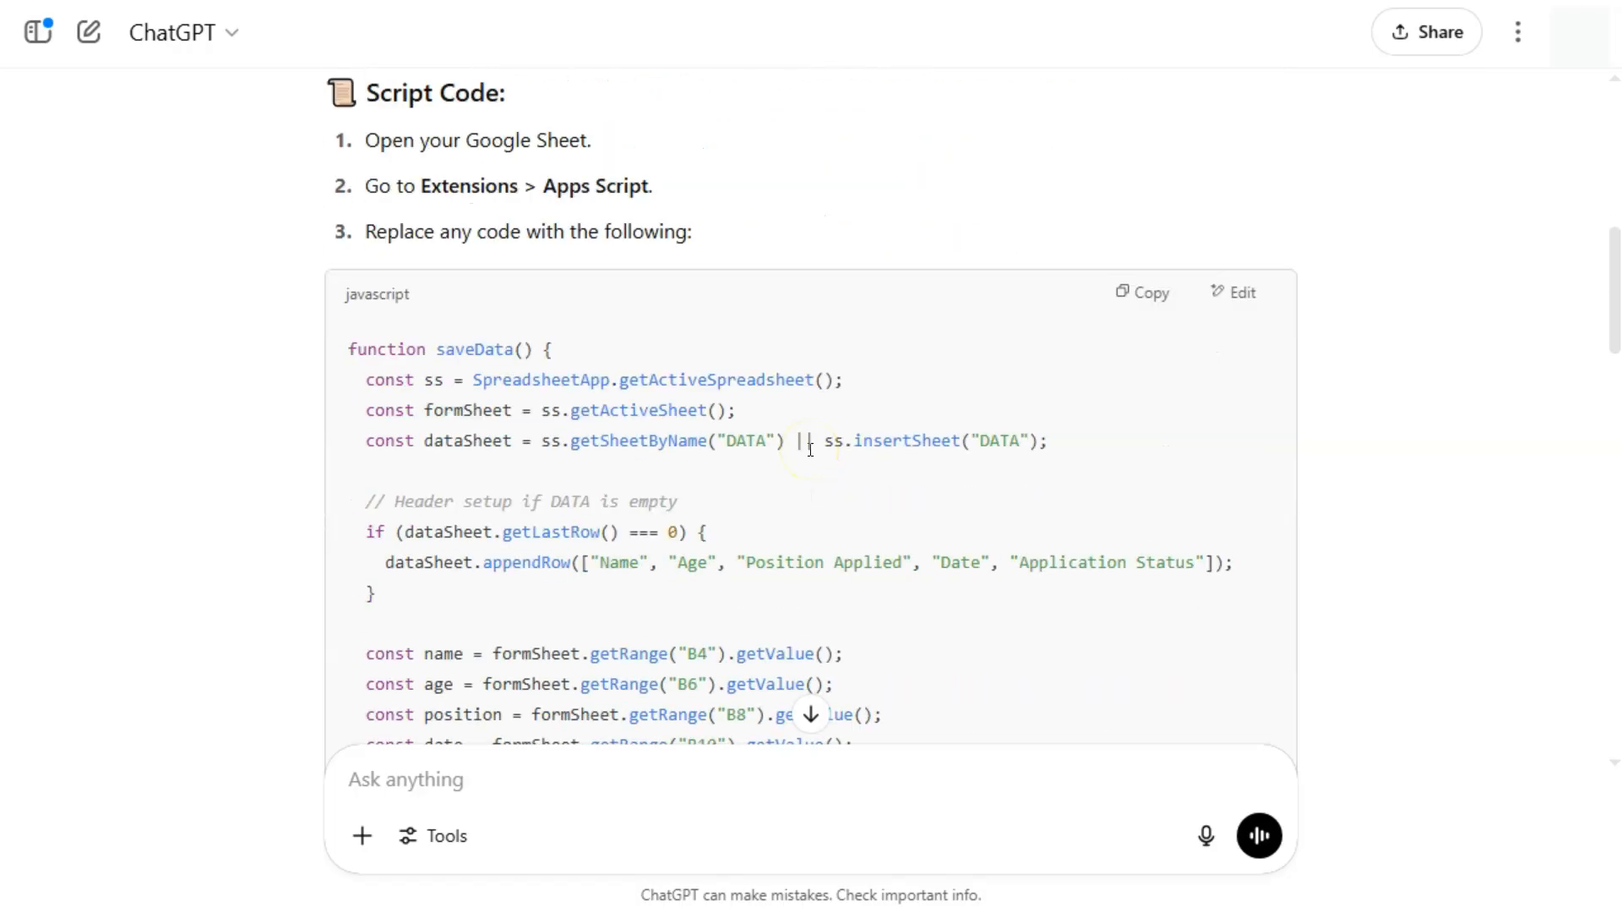
{"action": "scroll", "coordinate": [811, 450], "scroll_direction": "down", "scroll_amount": 4}
{"action": "scroll", "coordinate": [811, 456], "scroll_direction": "up", "scroll_amount": 6}
{"action": "scroll", "coordinate": [812, 457], "scroll_direction": "down", "scroll_amount": 6}
{"action": "scroll", "coordinate": [810, 456], "scroll_direction": "up", "scroll_amount": 6}
Copy the generated script from ChatGPT and open the Apps Script editor from the form's Google Sheets file.
{"action": "left_click", "coordinate": [1142, 420]}
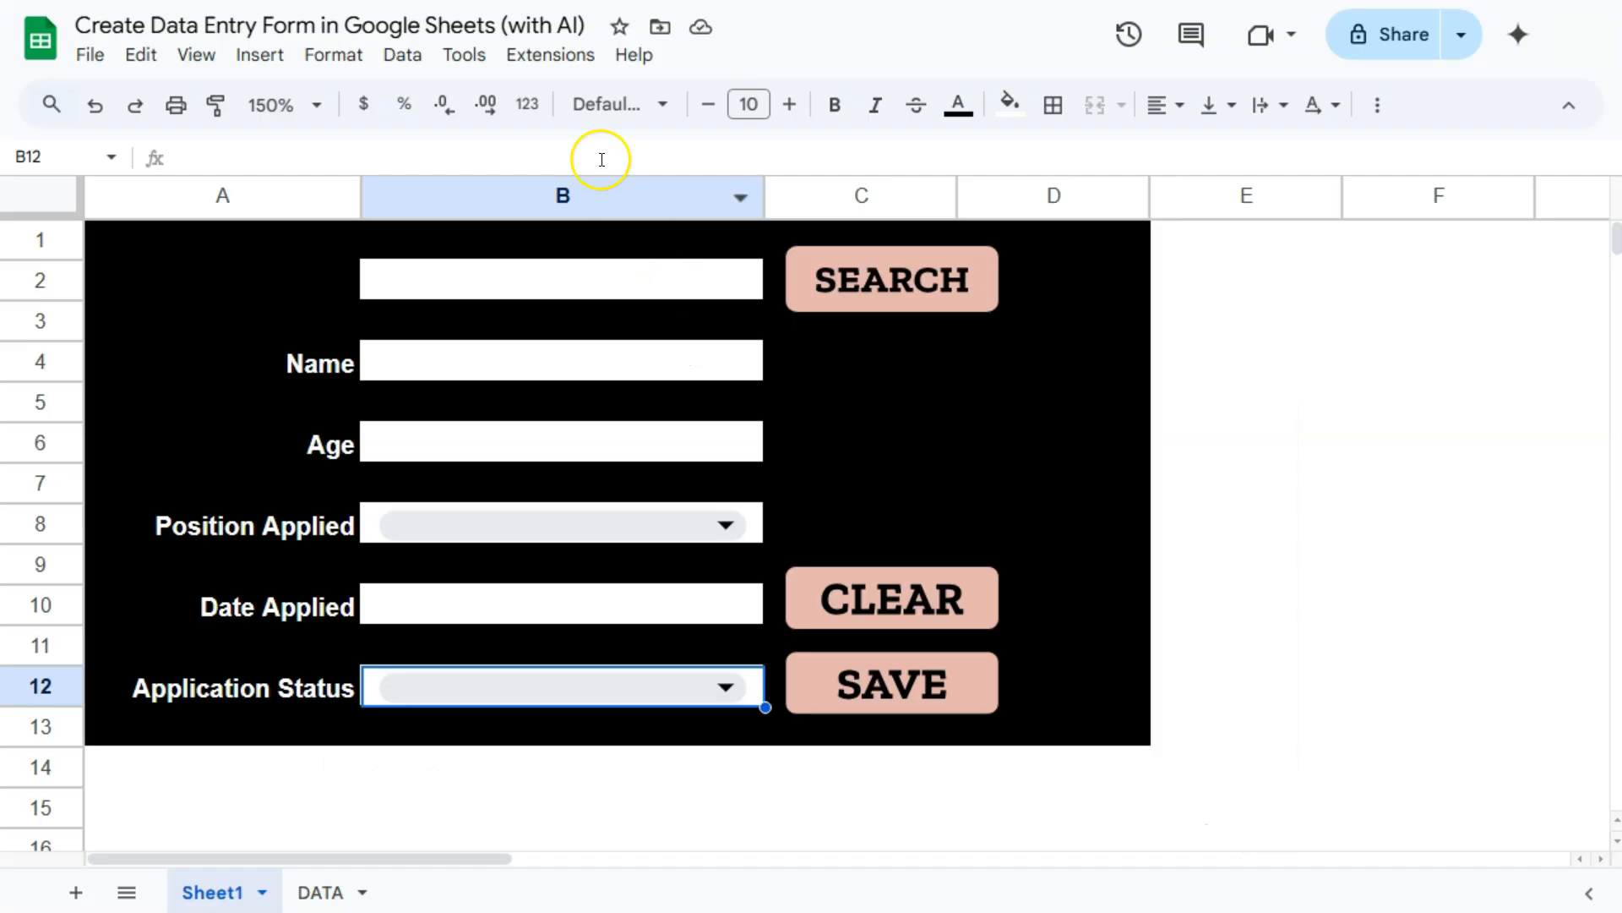
{"action": "left_click", "coordinate": [554, 55]}
{"action": "left_click", "coordinate": [594, 179]}
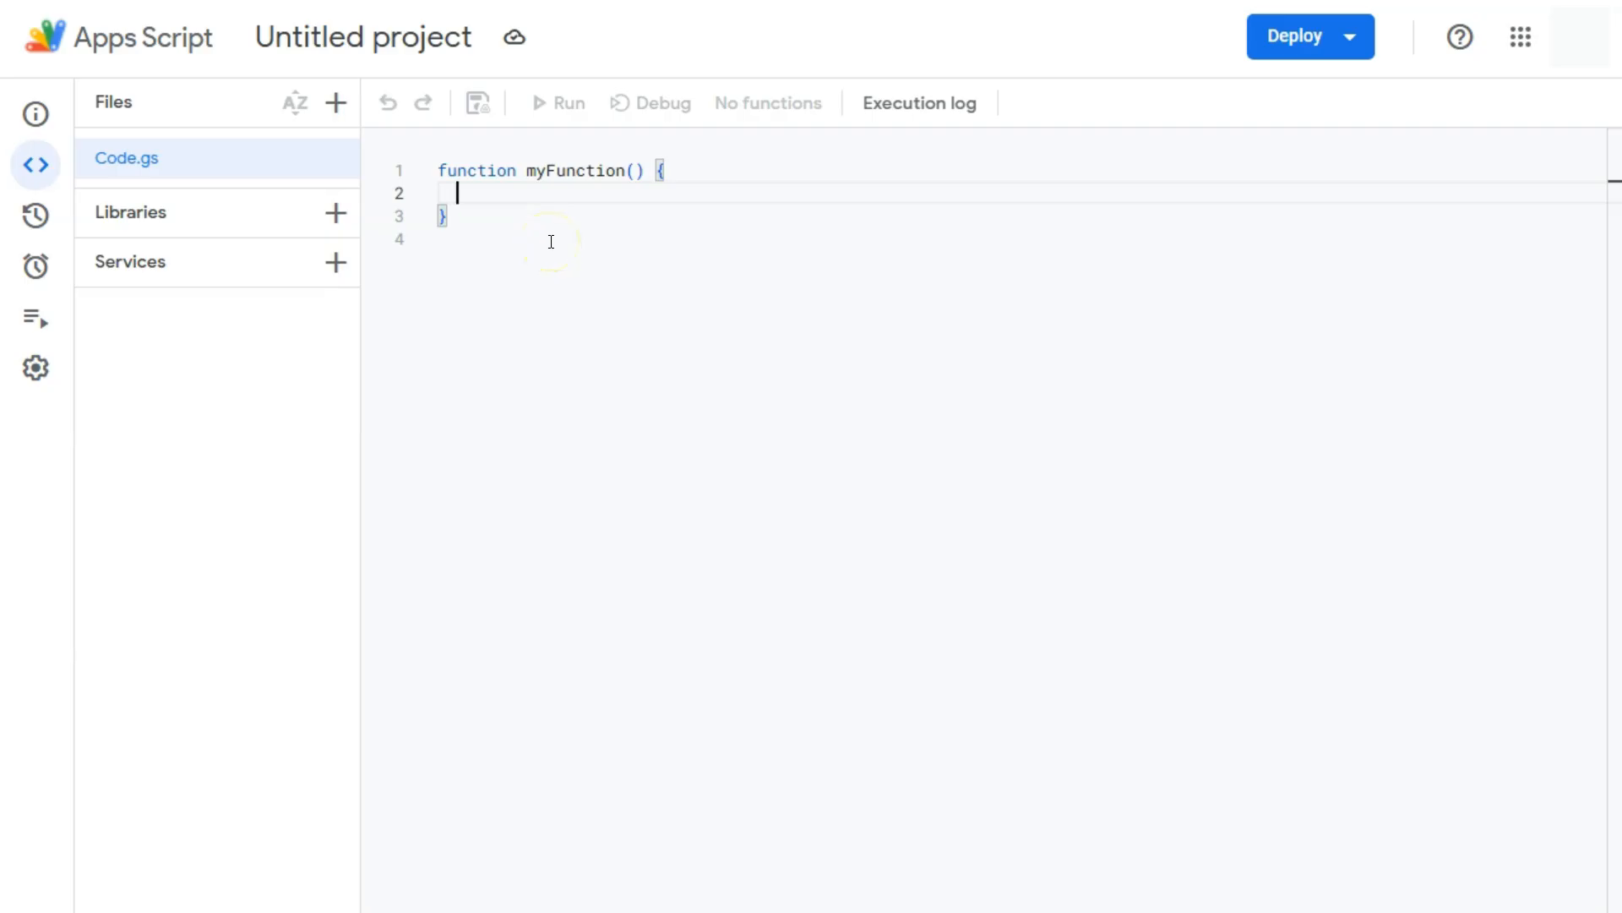
Replace the default myFunction code in Code.gs with the copied ChatGPT script.
{"action": "left_click_drag", "start_coordinate": [554, 268], "coordinate": [377, 135]}
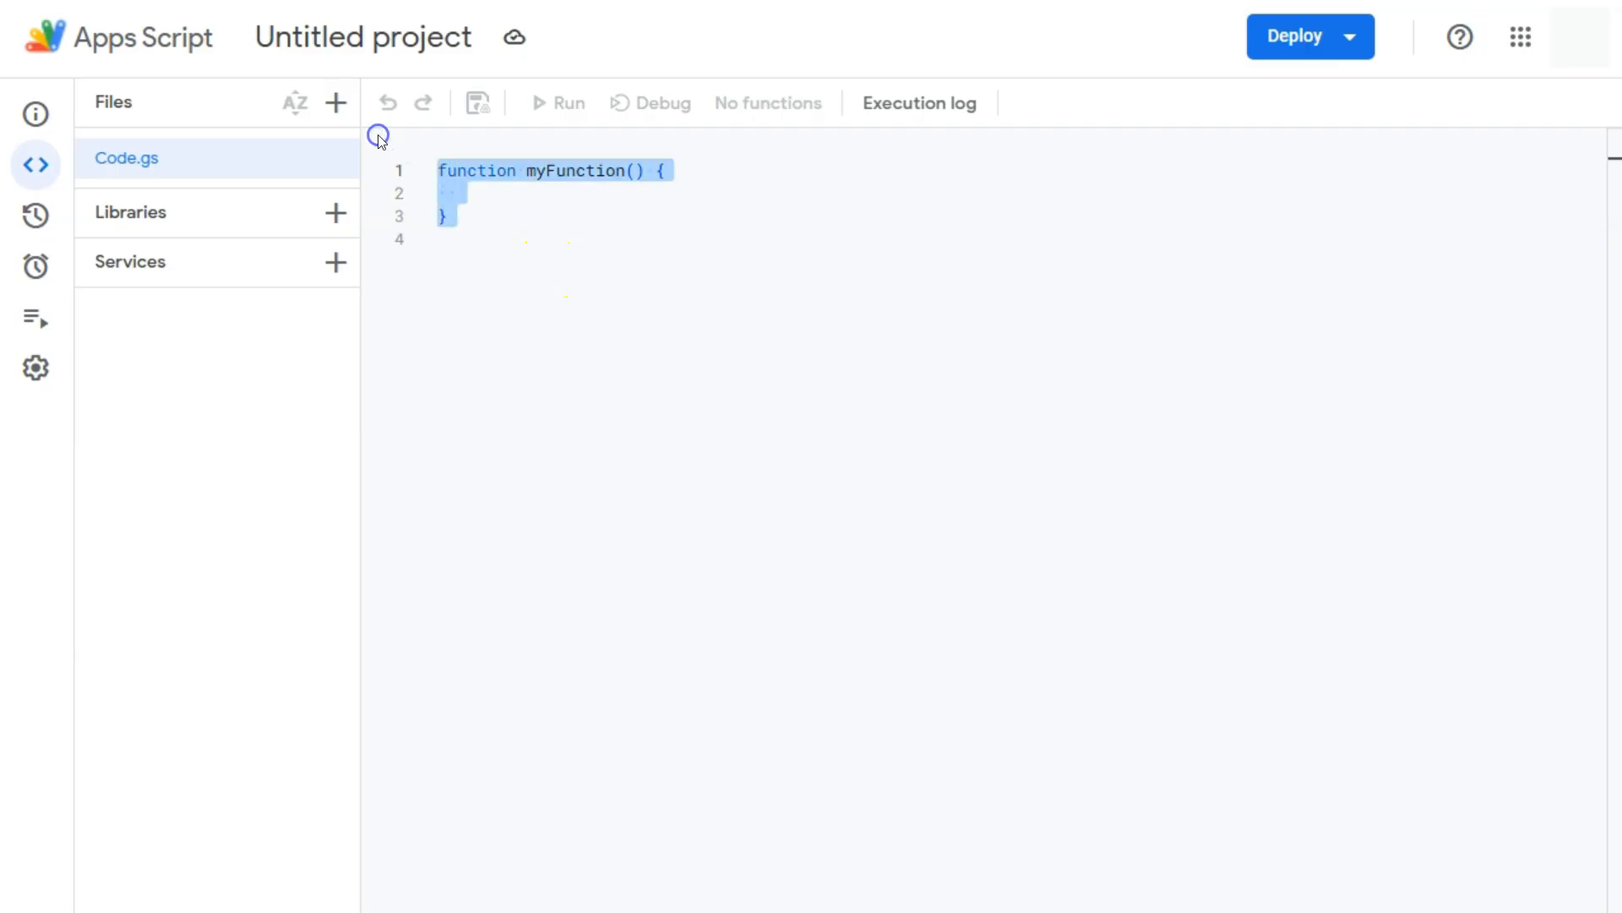
{"action": "key", "text": "BackSpace"}
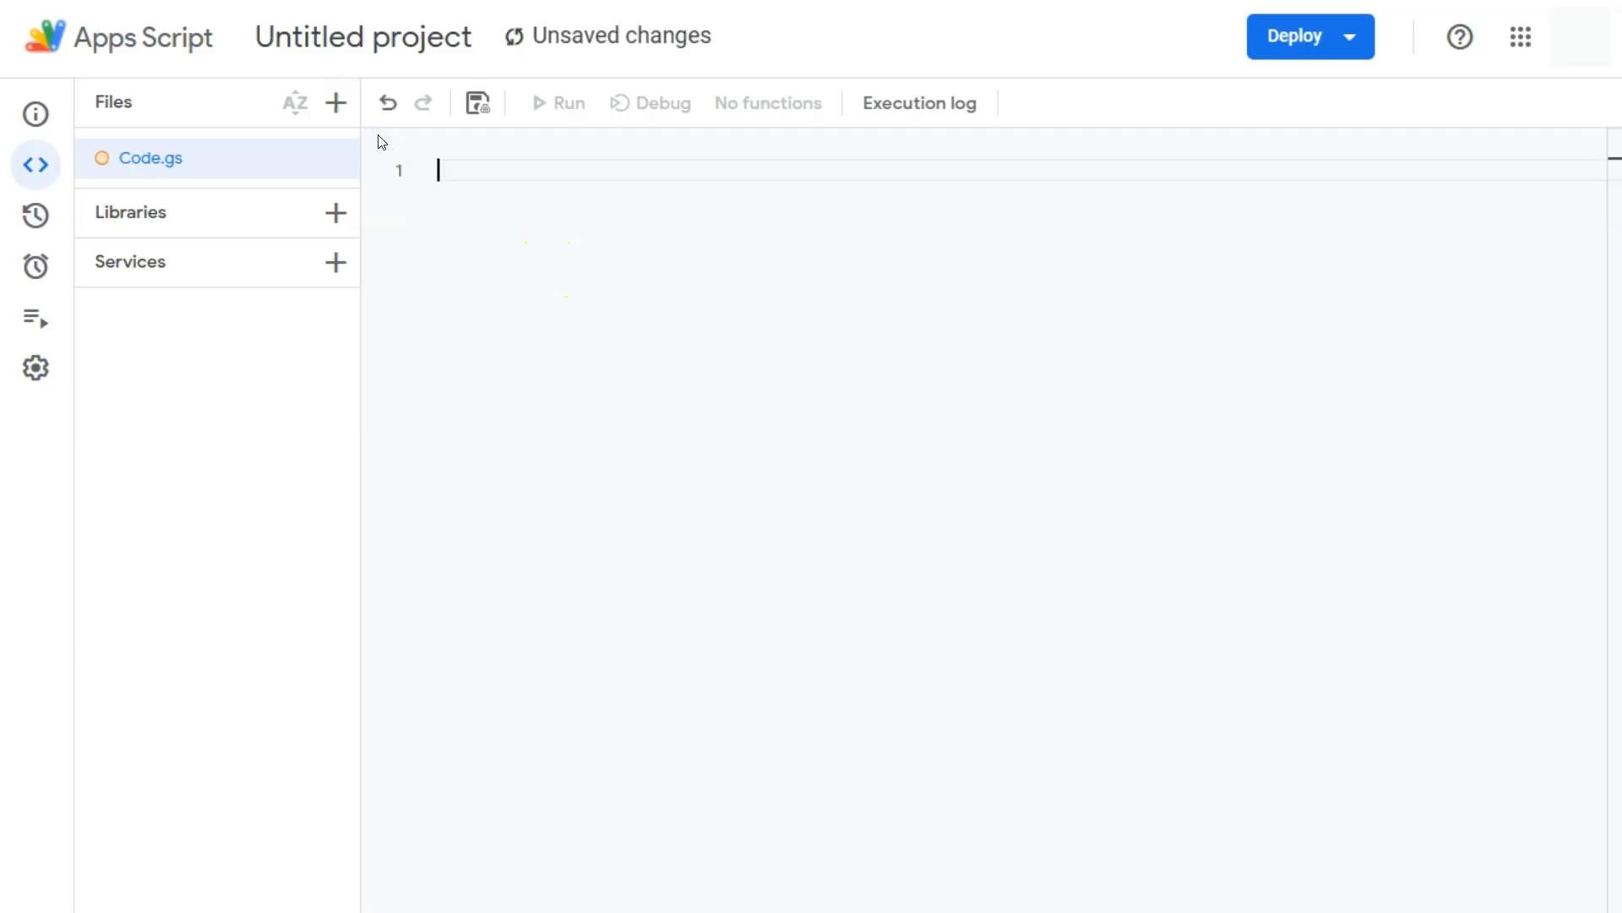
{"action": "left_click", "coordinate": [465, 158]}
{"action": "key", "text": "ctrl+v"}
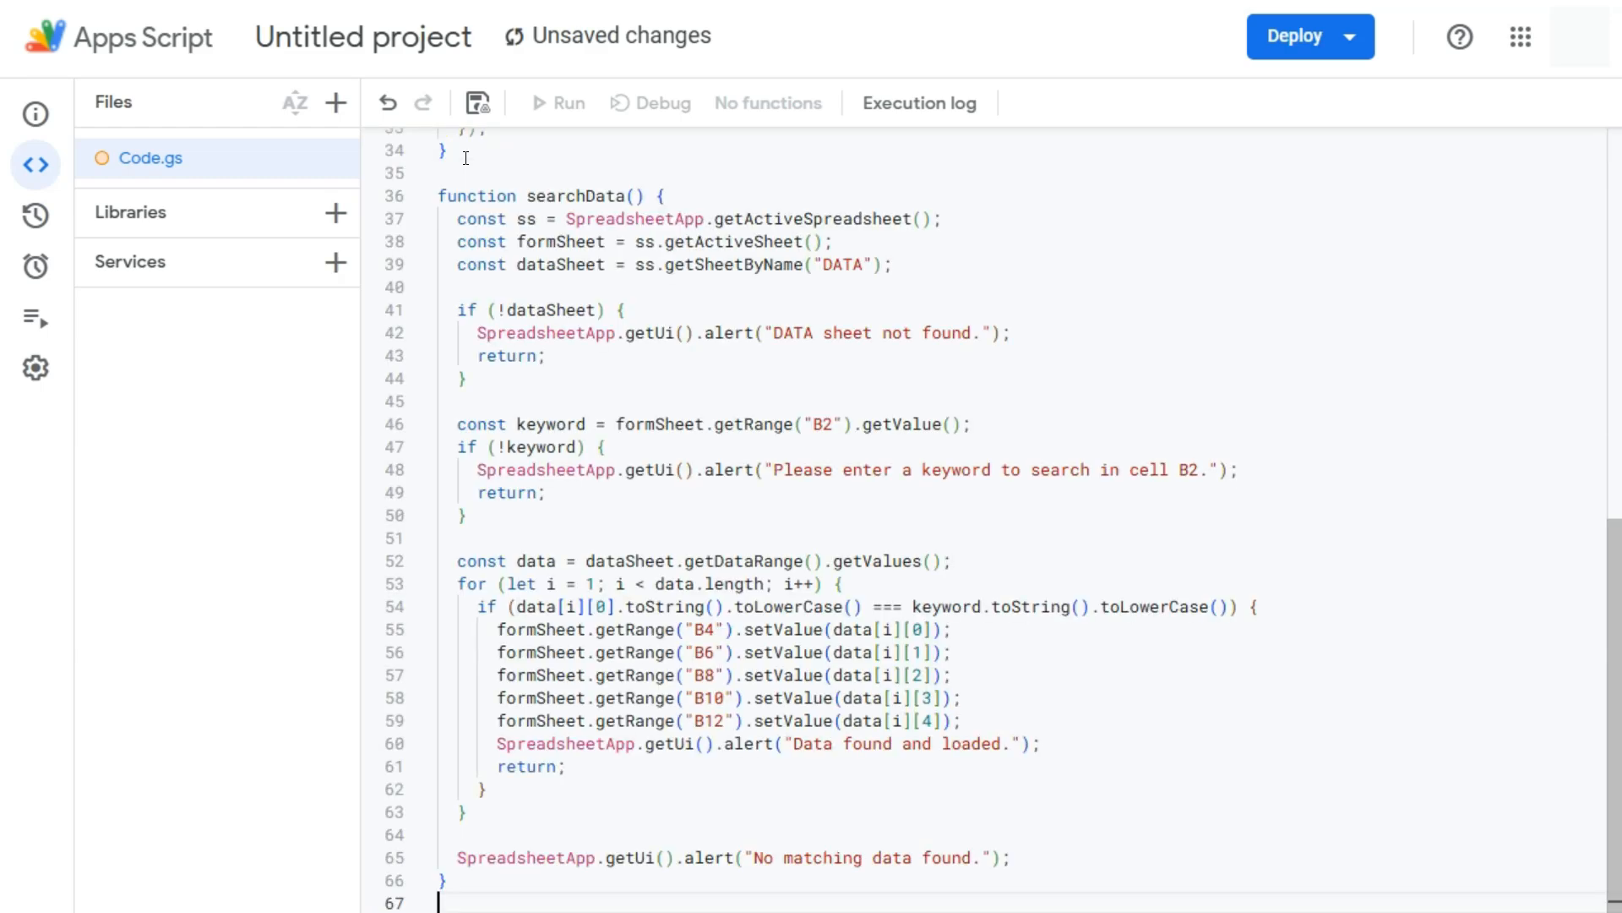
Rename the Apps Script project to DATA ENTRY and save it.
{"action": "scroll", "coordinate": [507, 211], "scroll_direction": "up", "scroll_amount": 6}
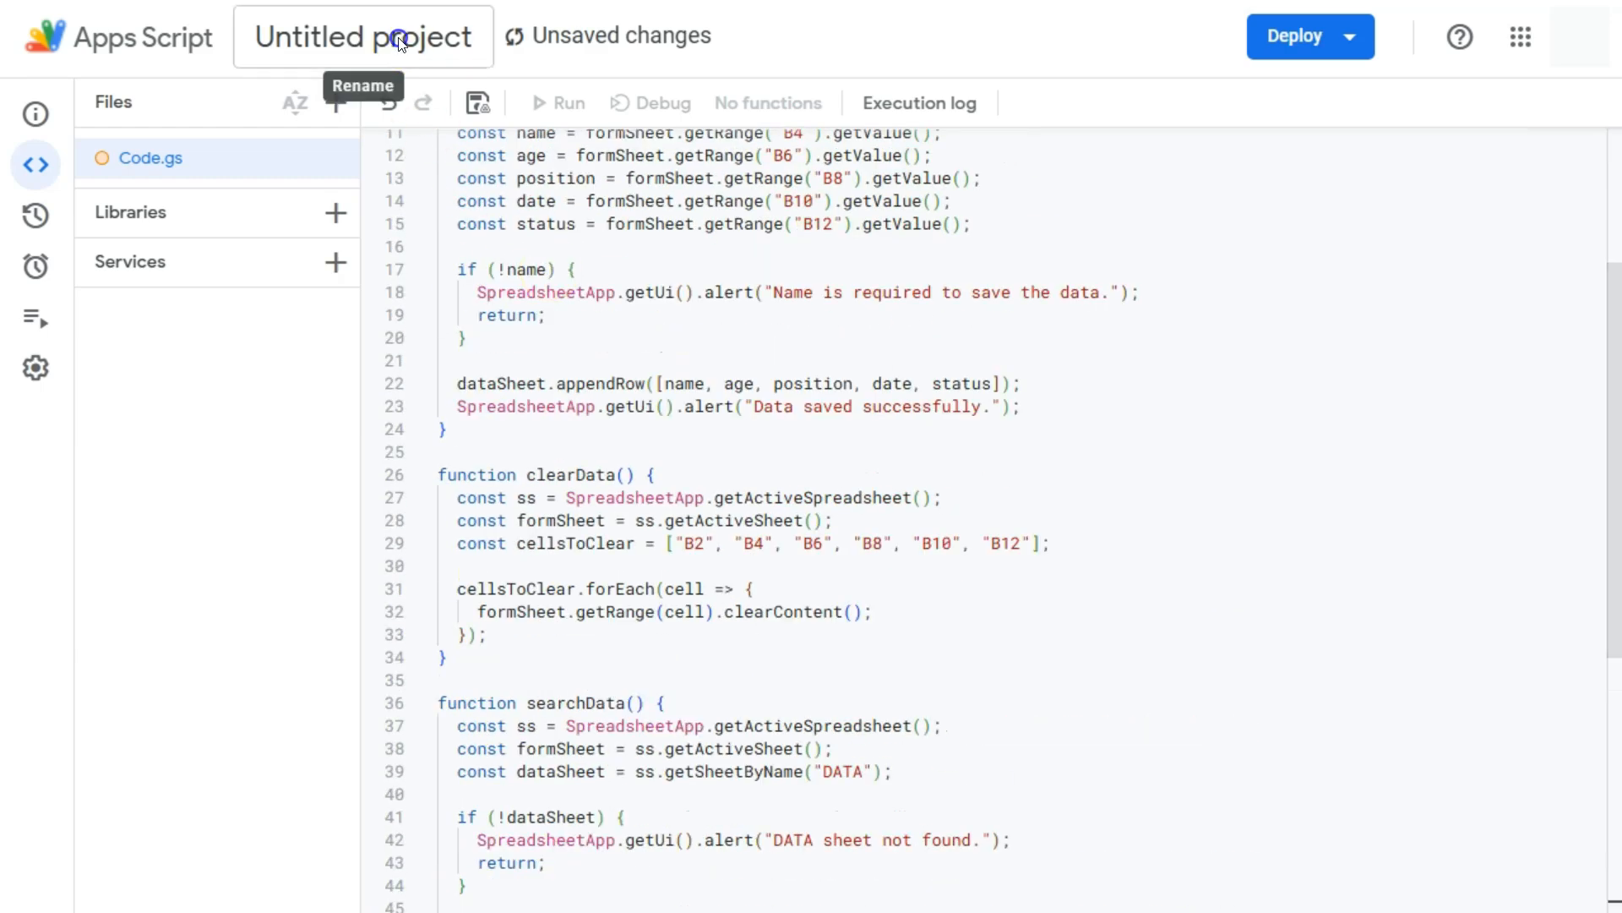
{"action": "left_click", "coordinate": [401, 42]}
{"action": "type", "text": "DATA ENTRY"}
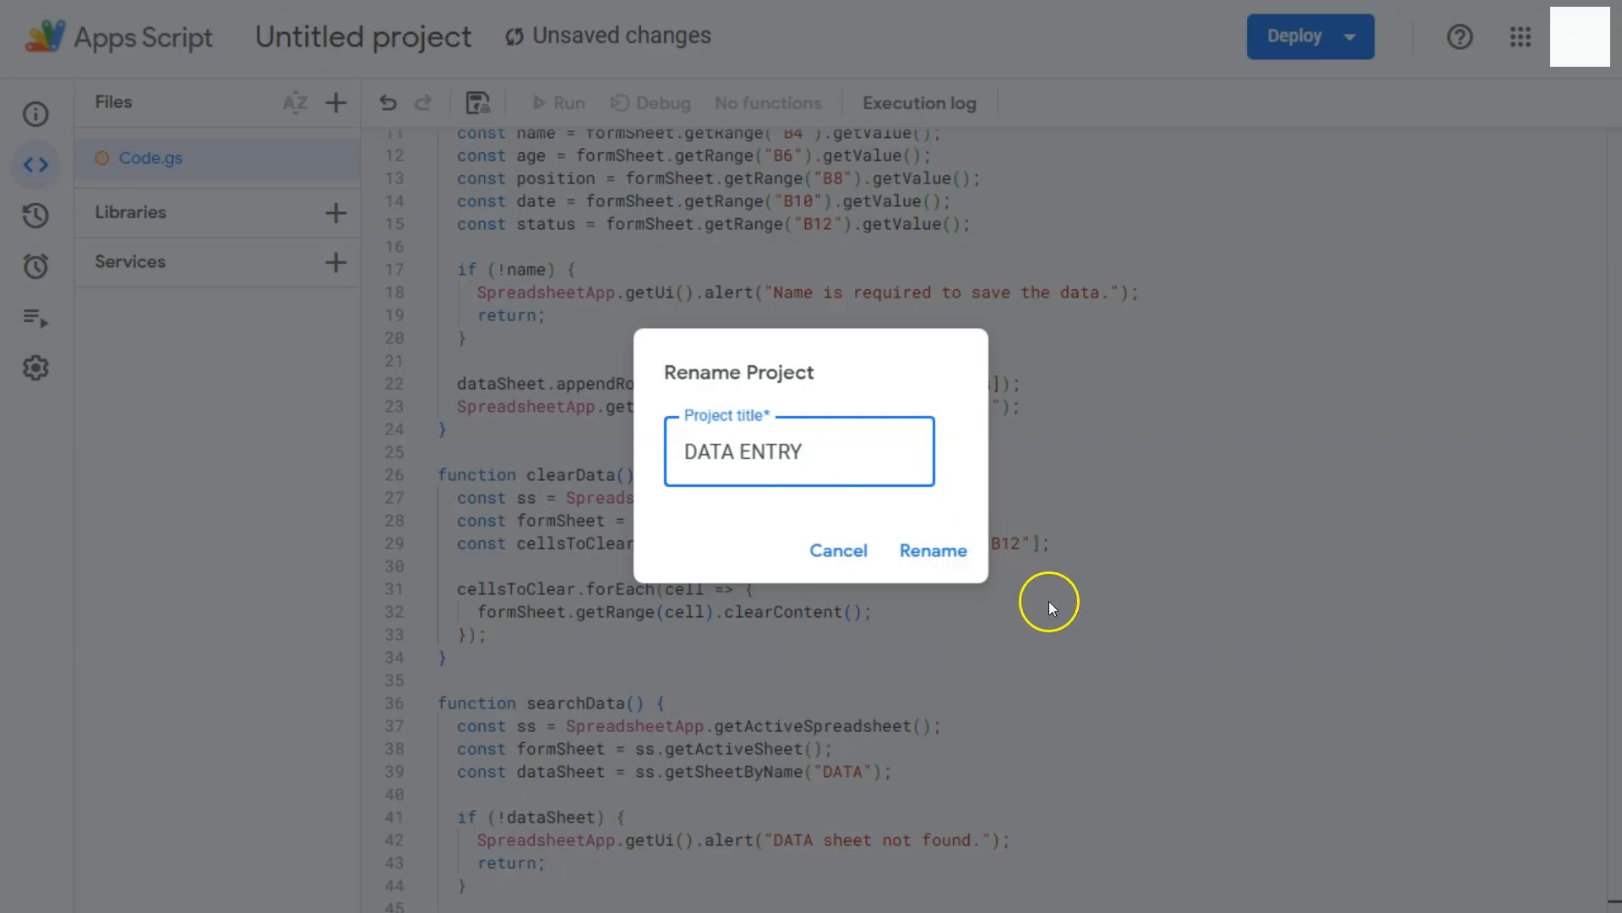
{"action": "left_click", "coordinate": [926, 550]}
{"action": "left_click", "coordinate": [478, 102]}
Run the saveData function and grant the script the requested Google account permissions.
{"action": "scroll", "coordinate": [489, 175], "scroll_direction": "up", "scroll_amount": 4}
{"action": "left_click", "coordinate": [488, 175]}
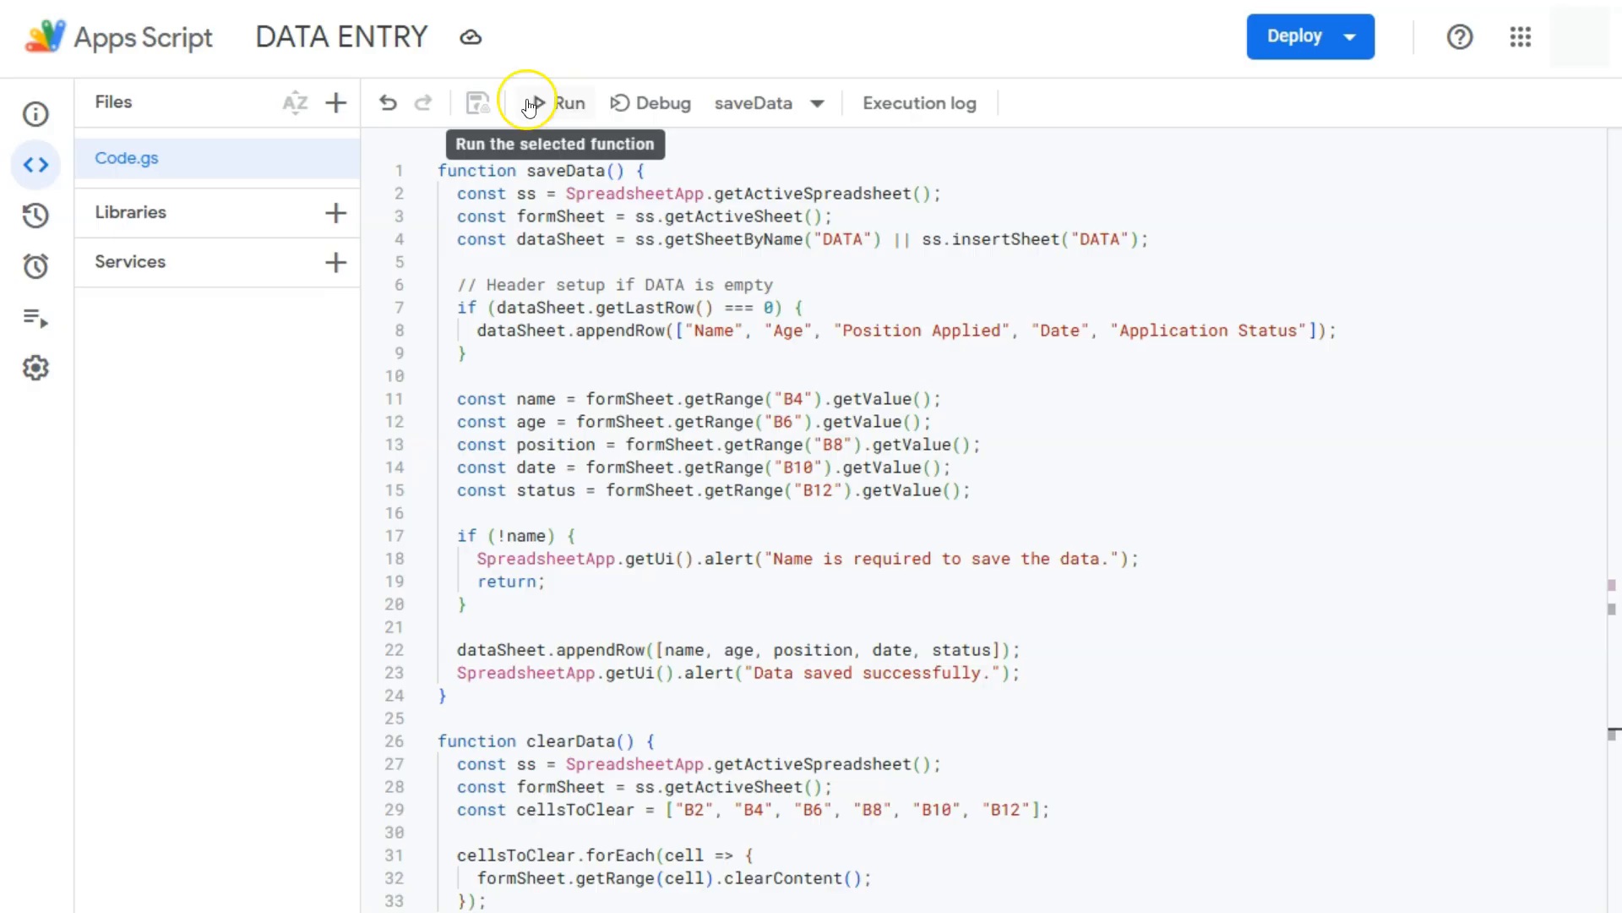
{"action": "left_click", "coordinate": [564, 103]}
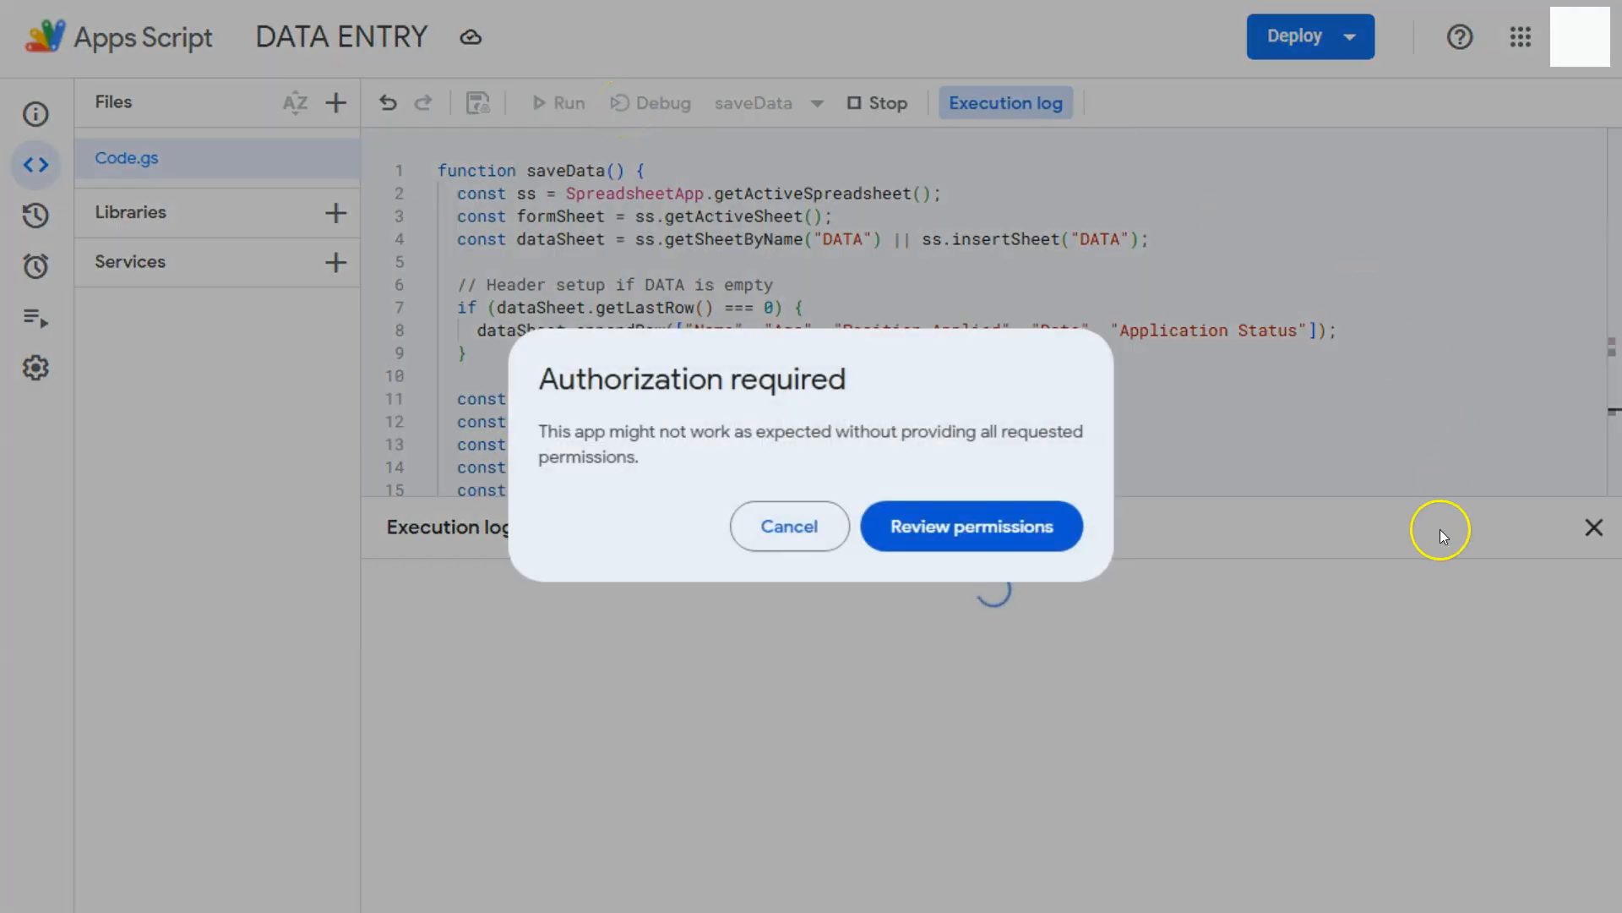
{"action": "left_click", "coordinate": [1010, 527]}
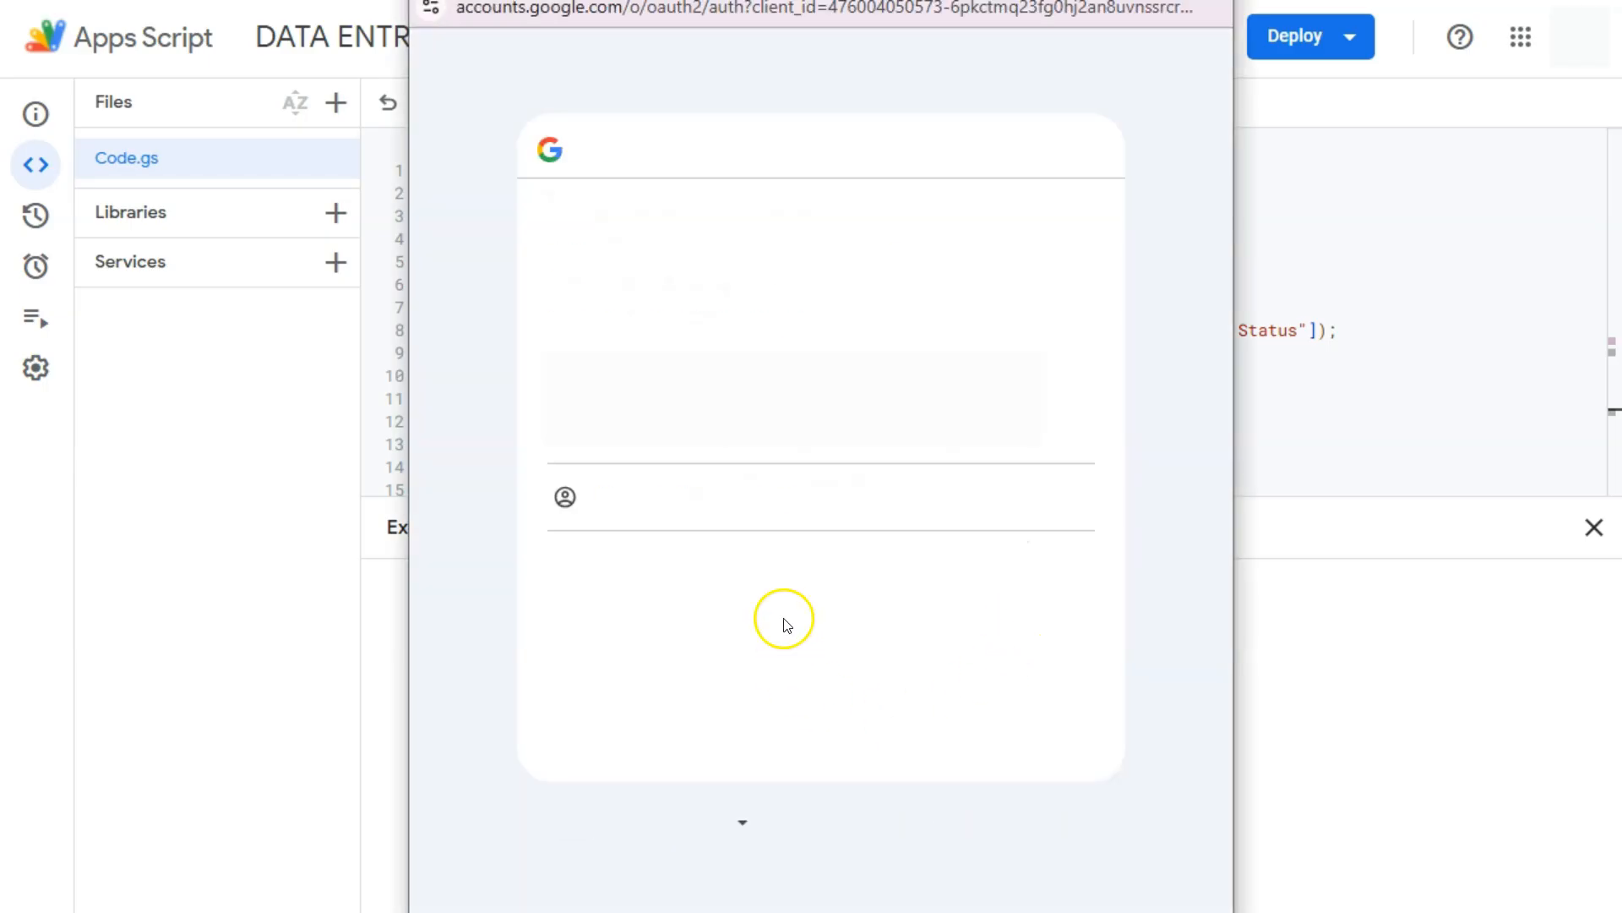
{"action": "left_click", "coordinate": [687, 428]}
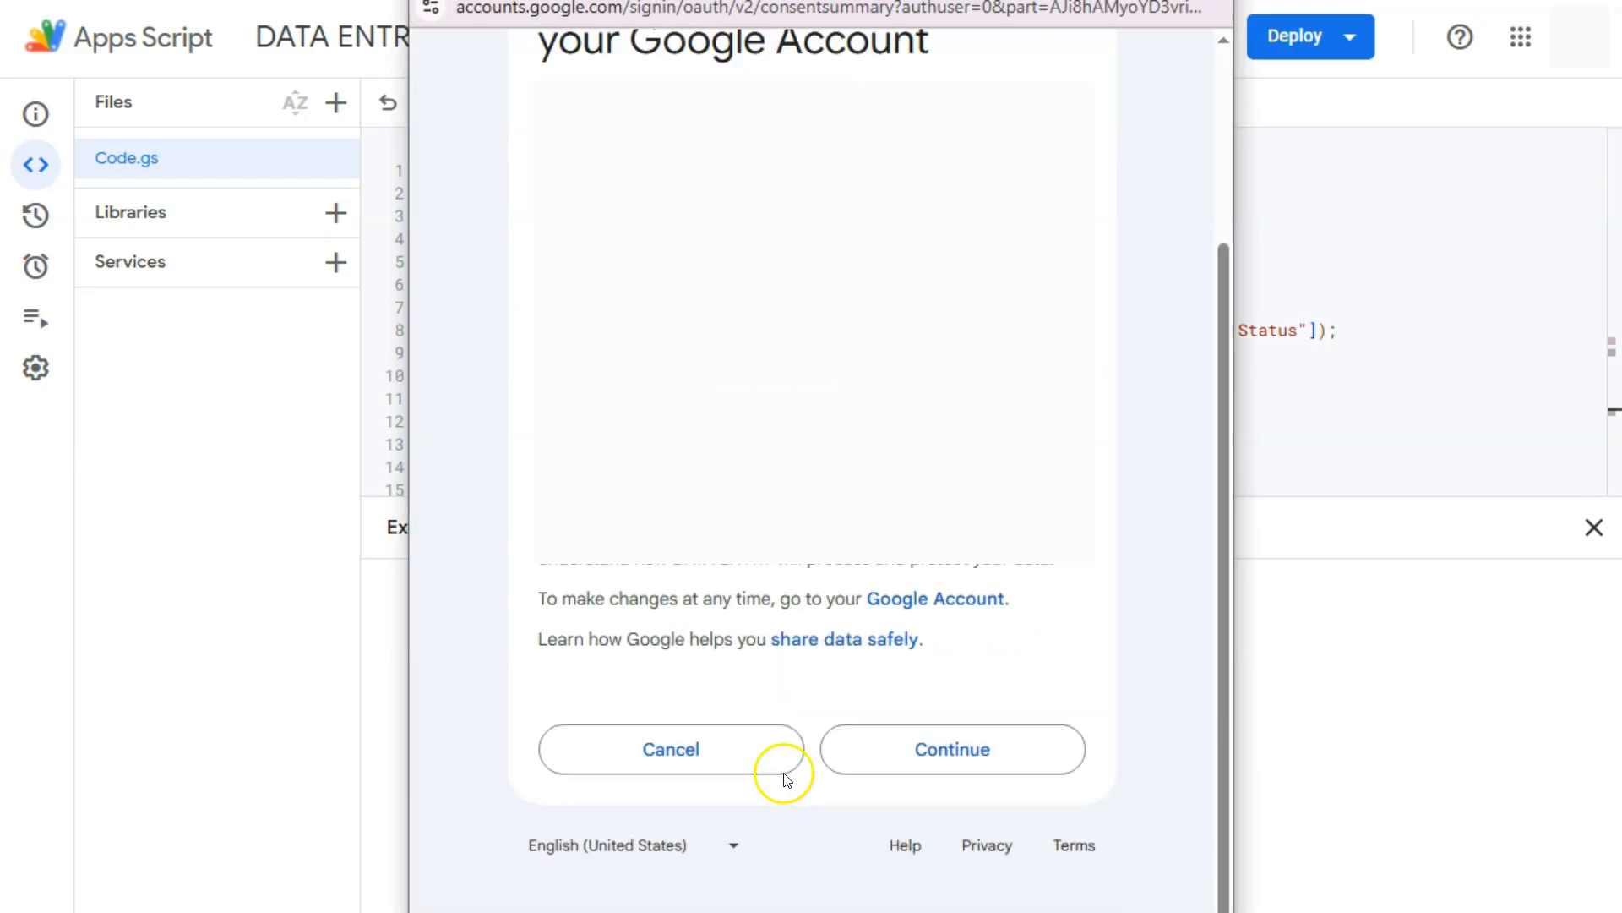
{"action": "left_click", "coordinate": [952, 750]}
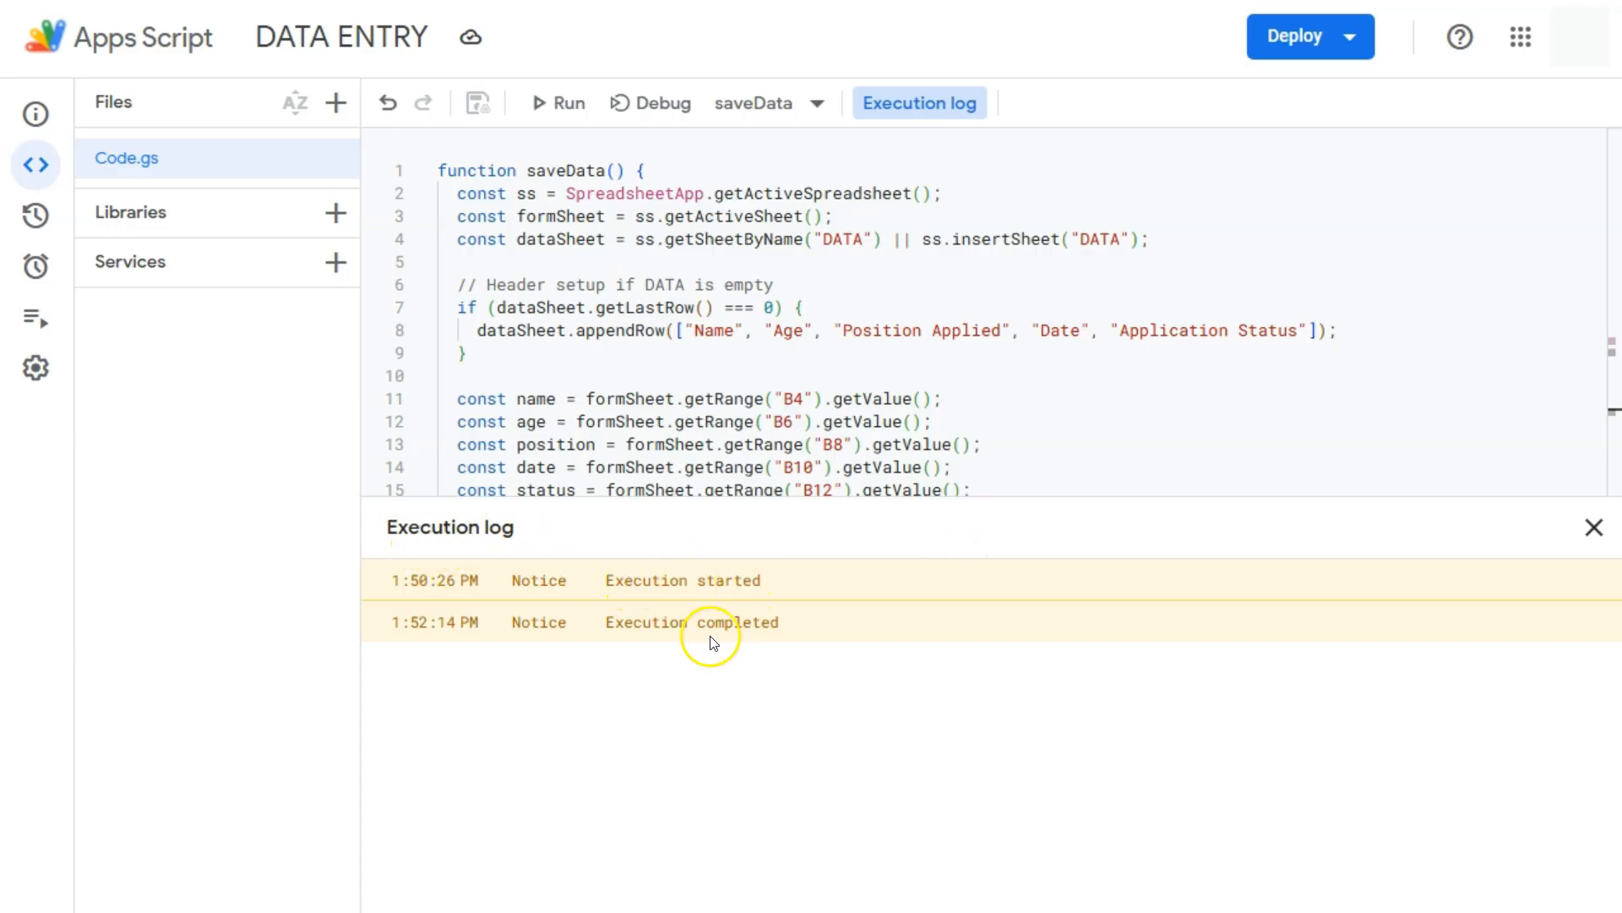
{"action": "scroll", "coordinate": [797, 411], "scroll_direction": "down", "scroll_amount": 3}
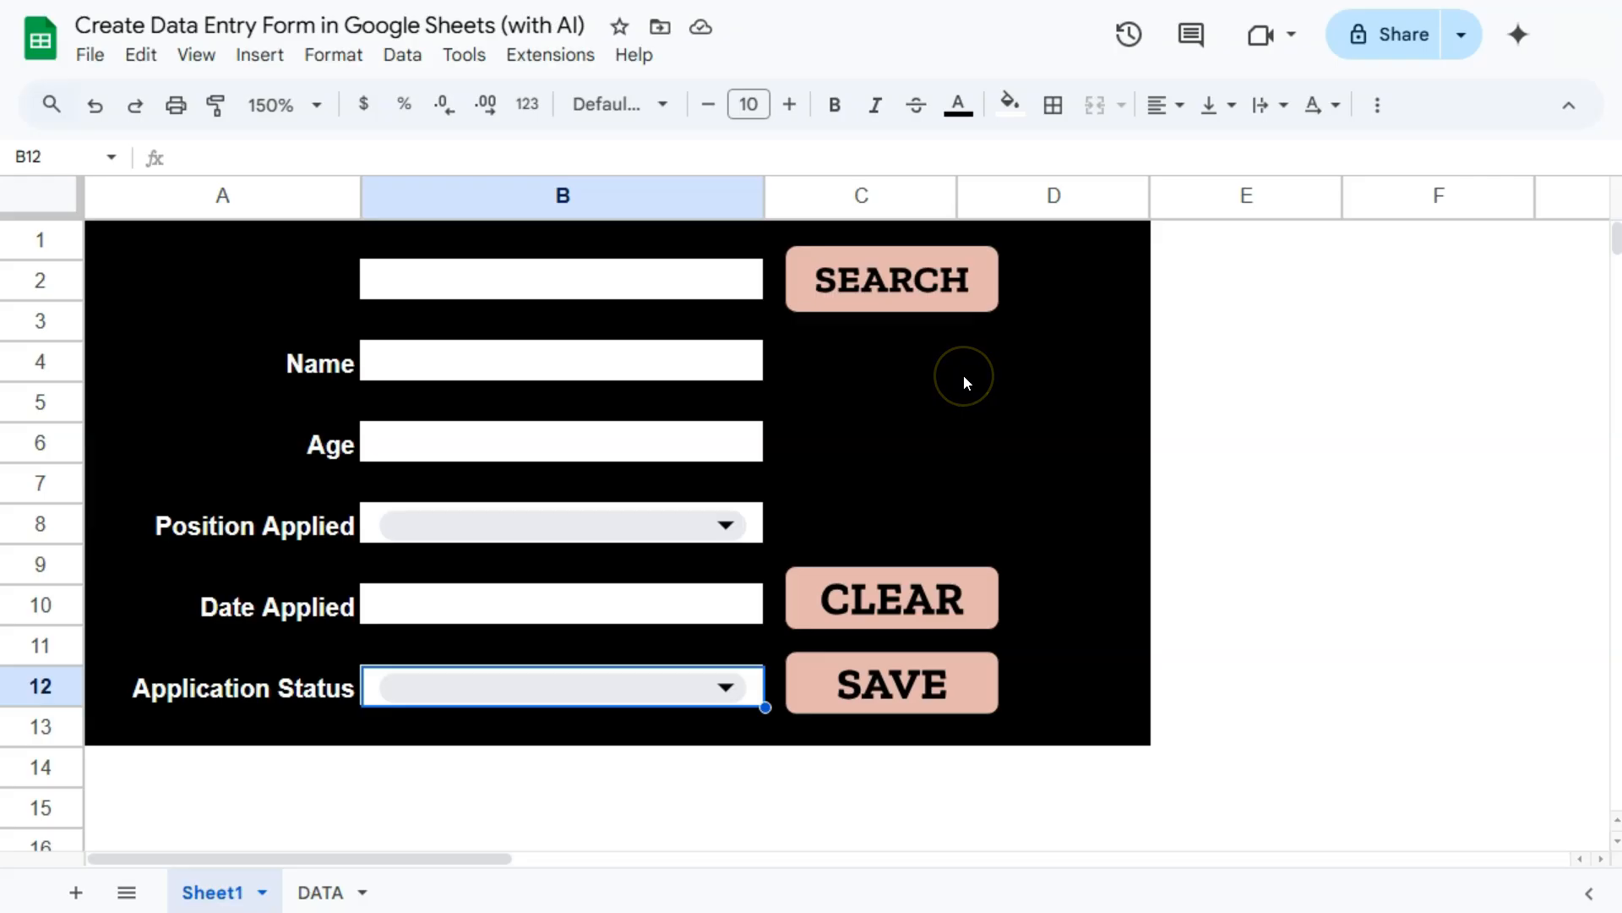
In the Google Sheets form, go through the SEARCH, CLEAR and SAVE button drawings one by one.
{"action": "left_click", "coordinate": [956, 303]}
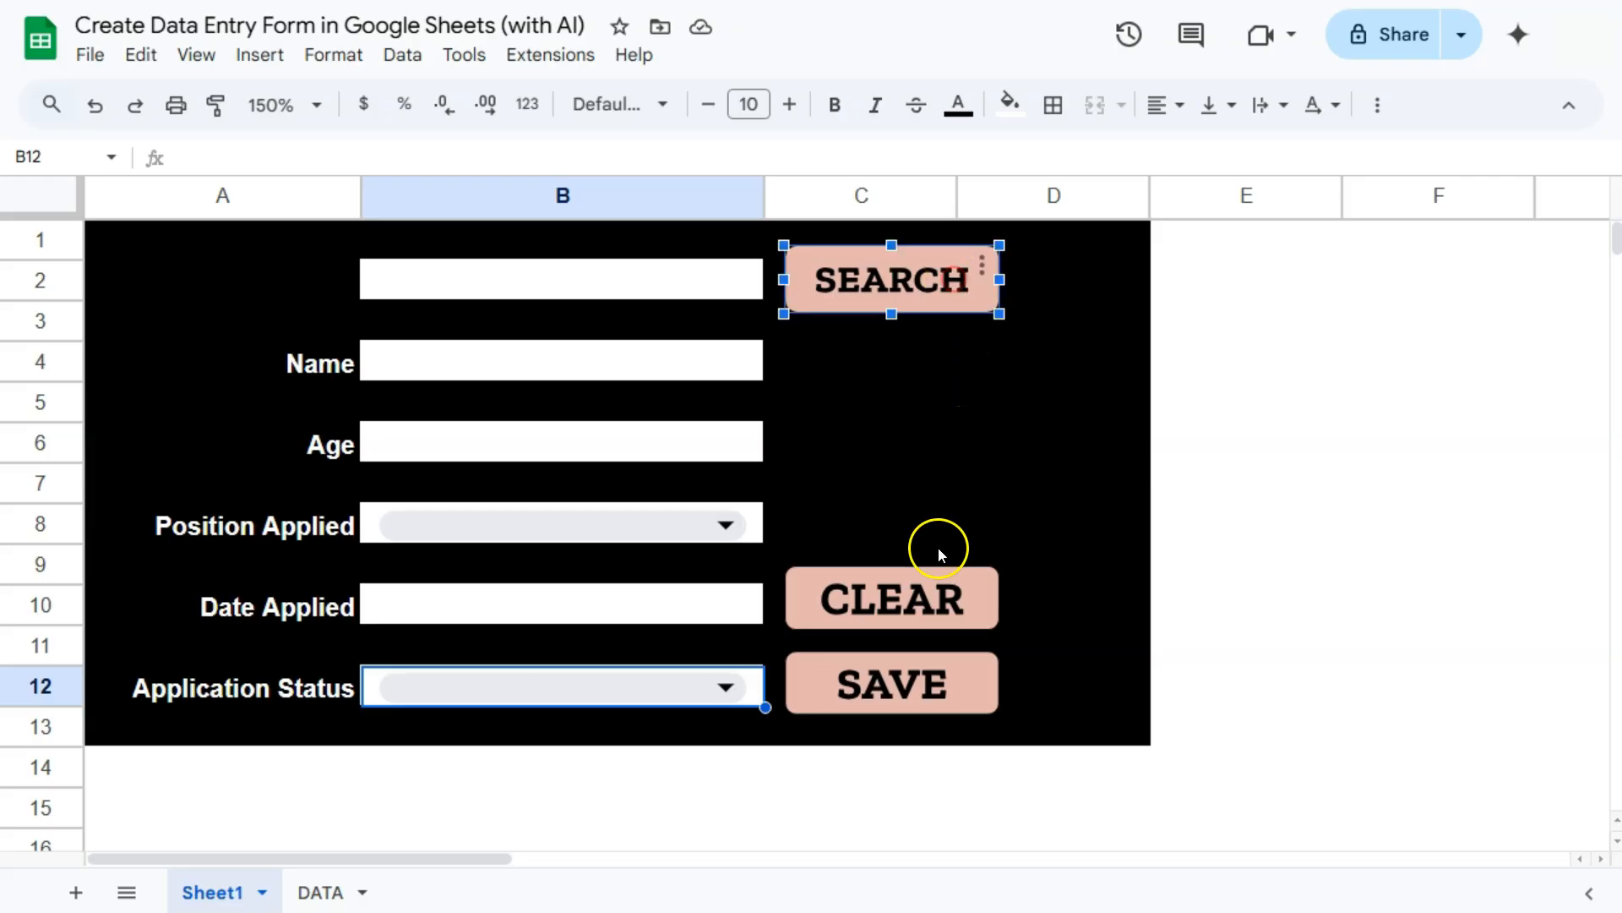
{"action": "left_click", "coordinate": [935, 598]}
{"action": "left_click", "coordinate": [945, 681]}
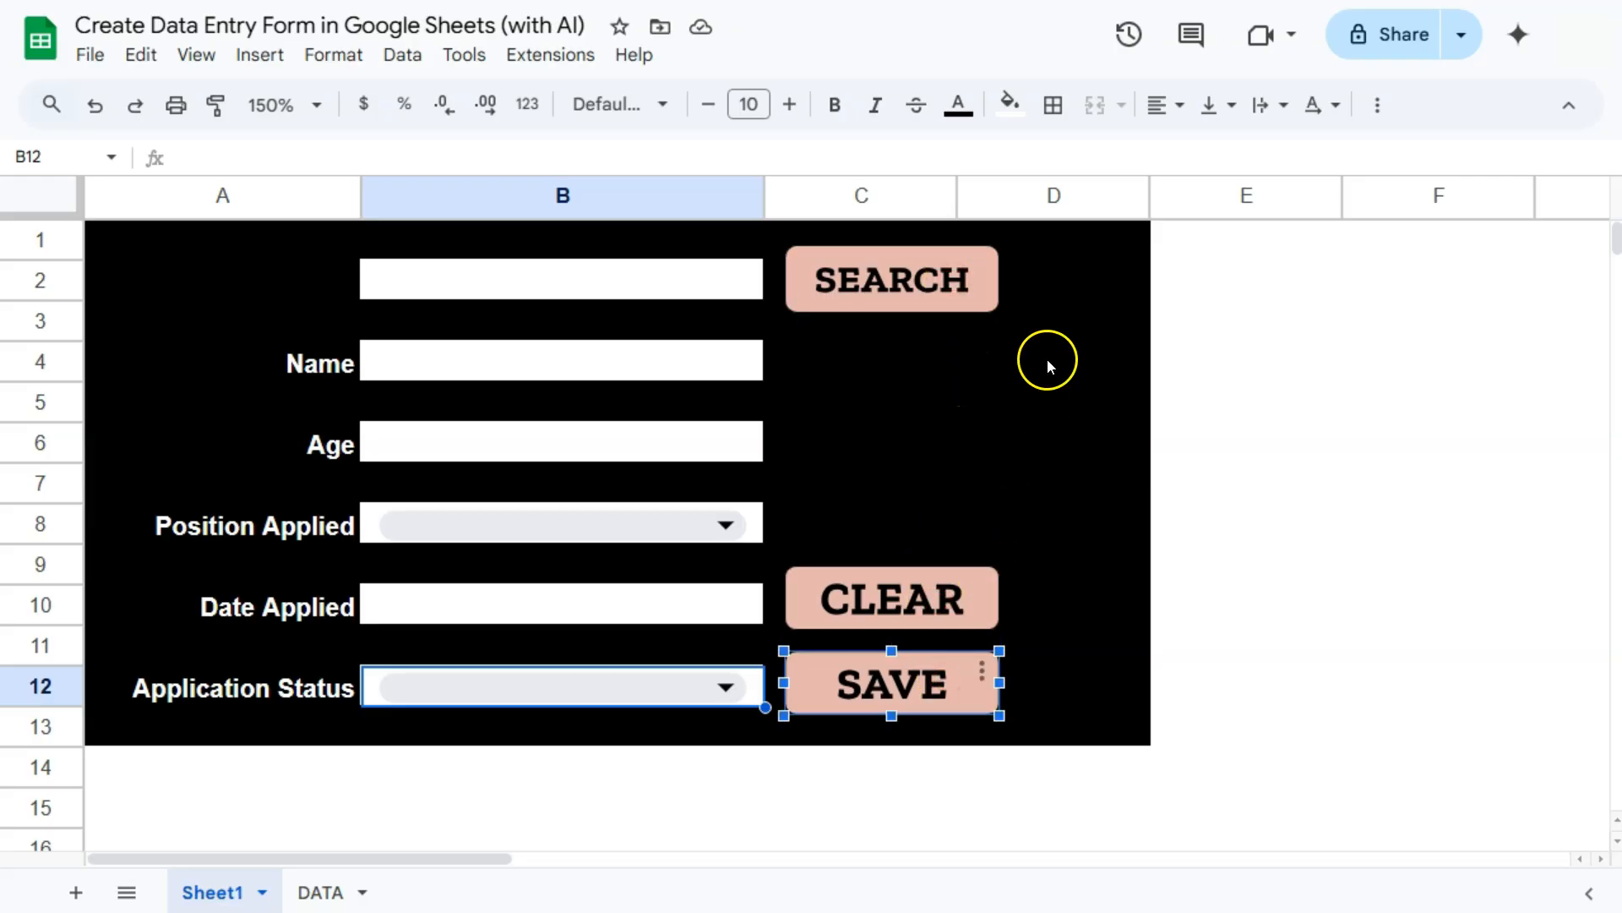
Open the script assignment for the CLEAR button.
{"action": "left_click", "coordinate": [972, 594]}
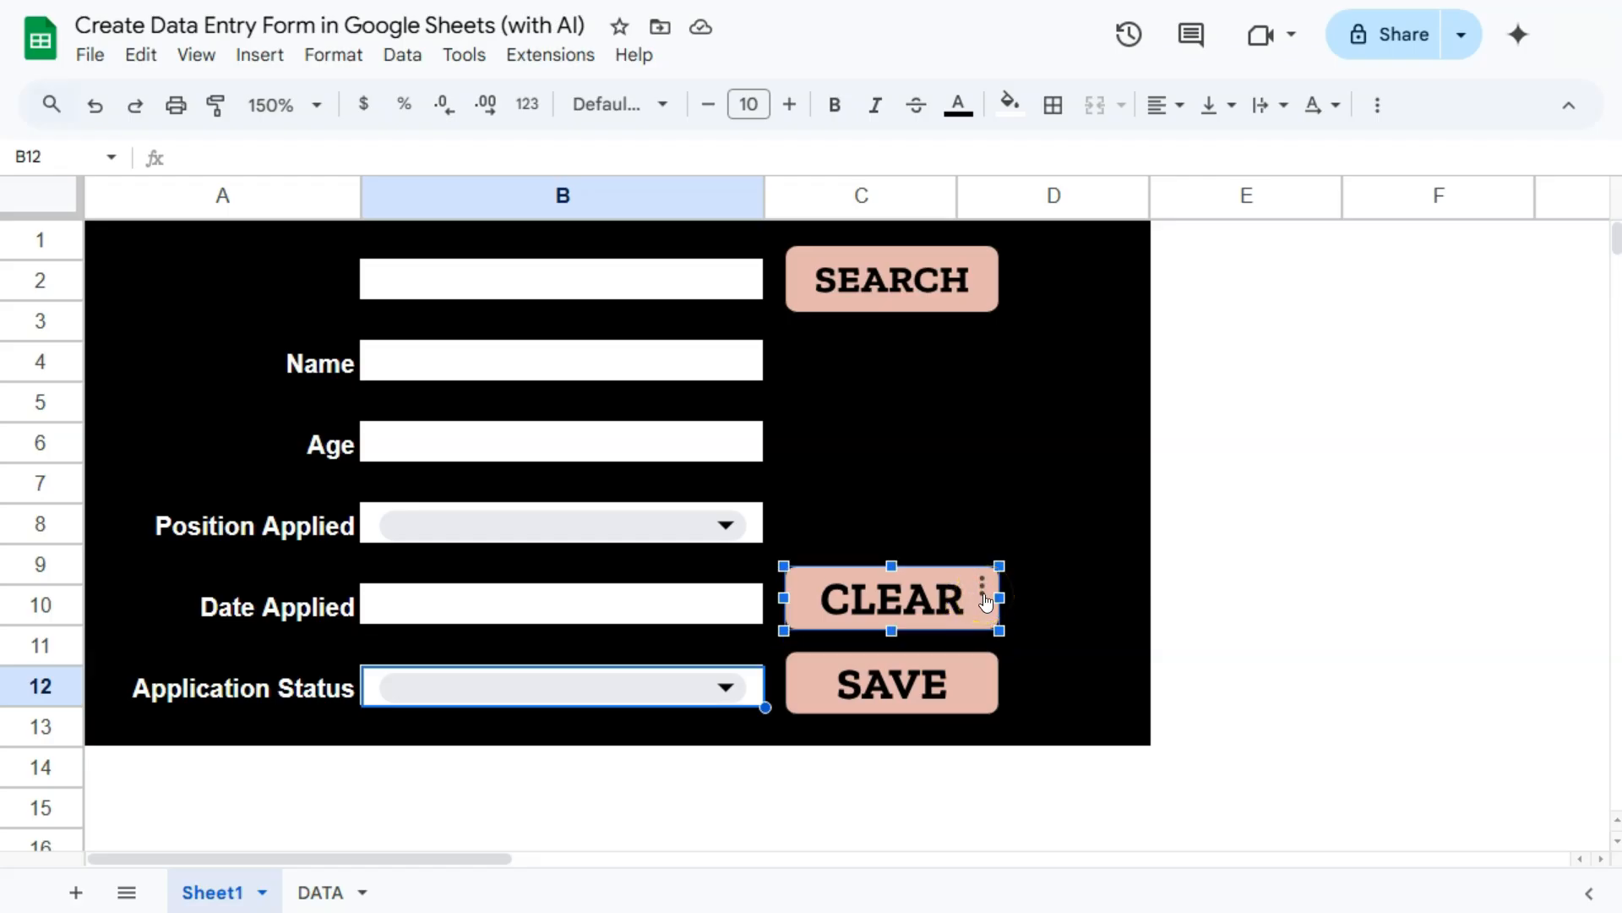
{"action": "left_click", "coordinate": [982, 593]}
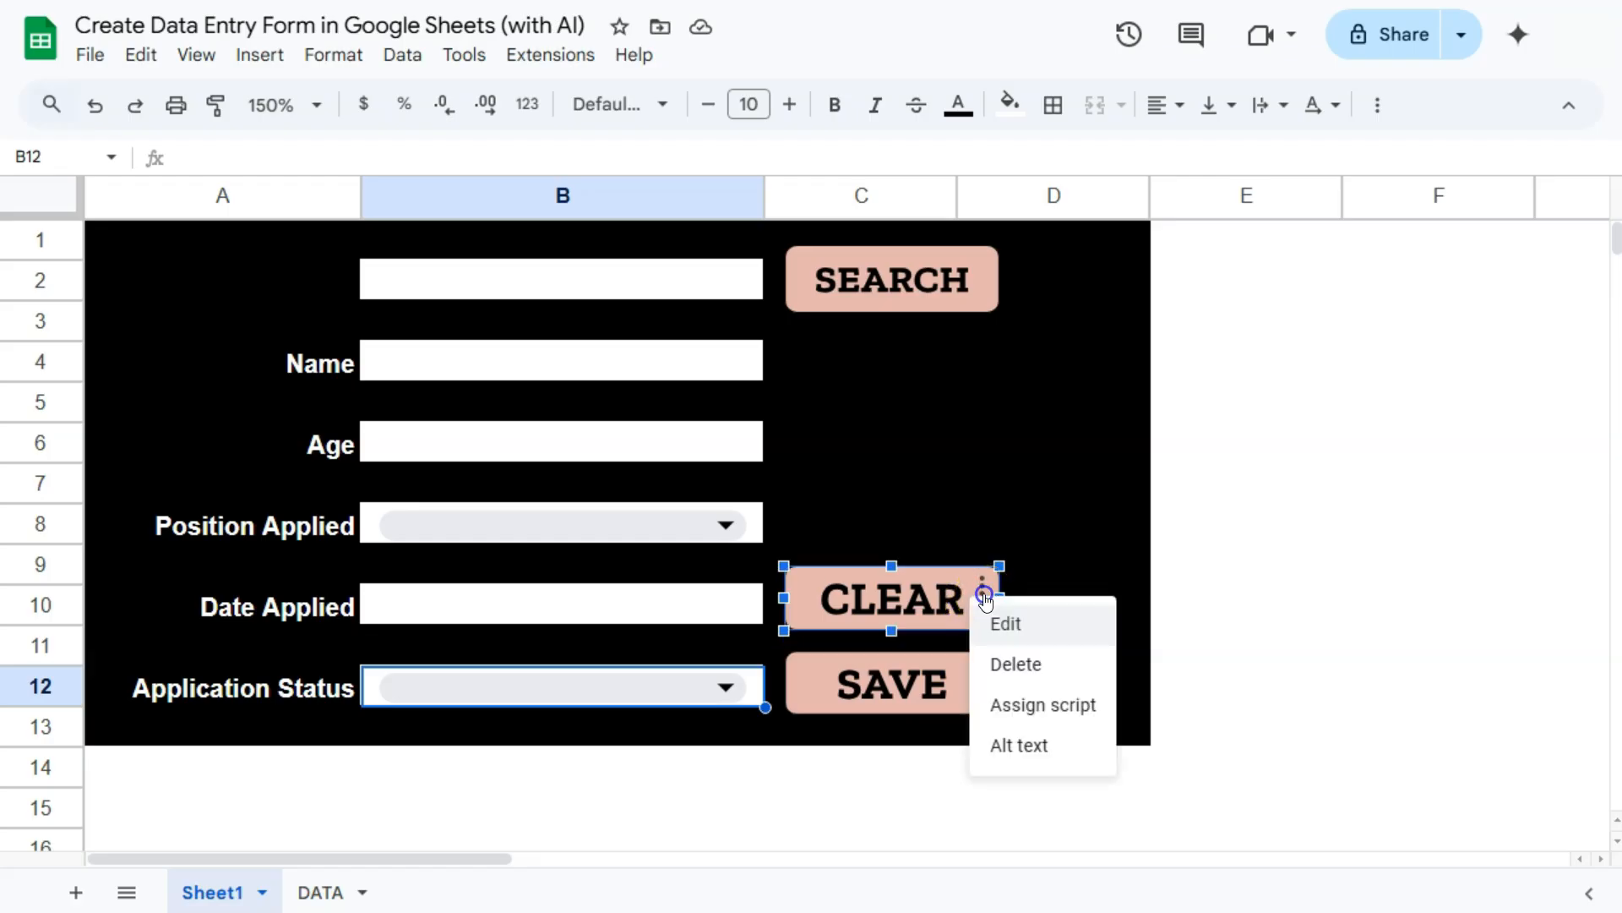
{"action": "left_click", "coordinate": [1027, 708]}
{"action": "left_click", "coordinate": [765, 472]}
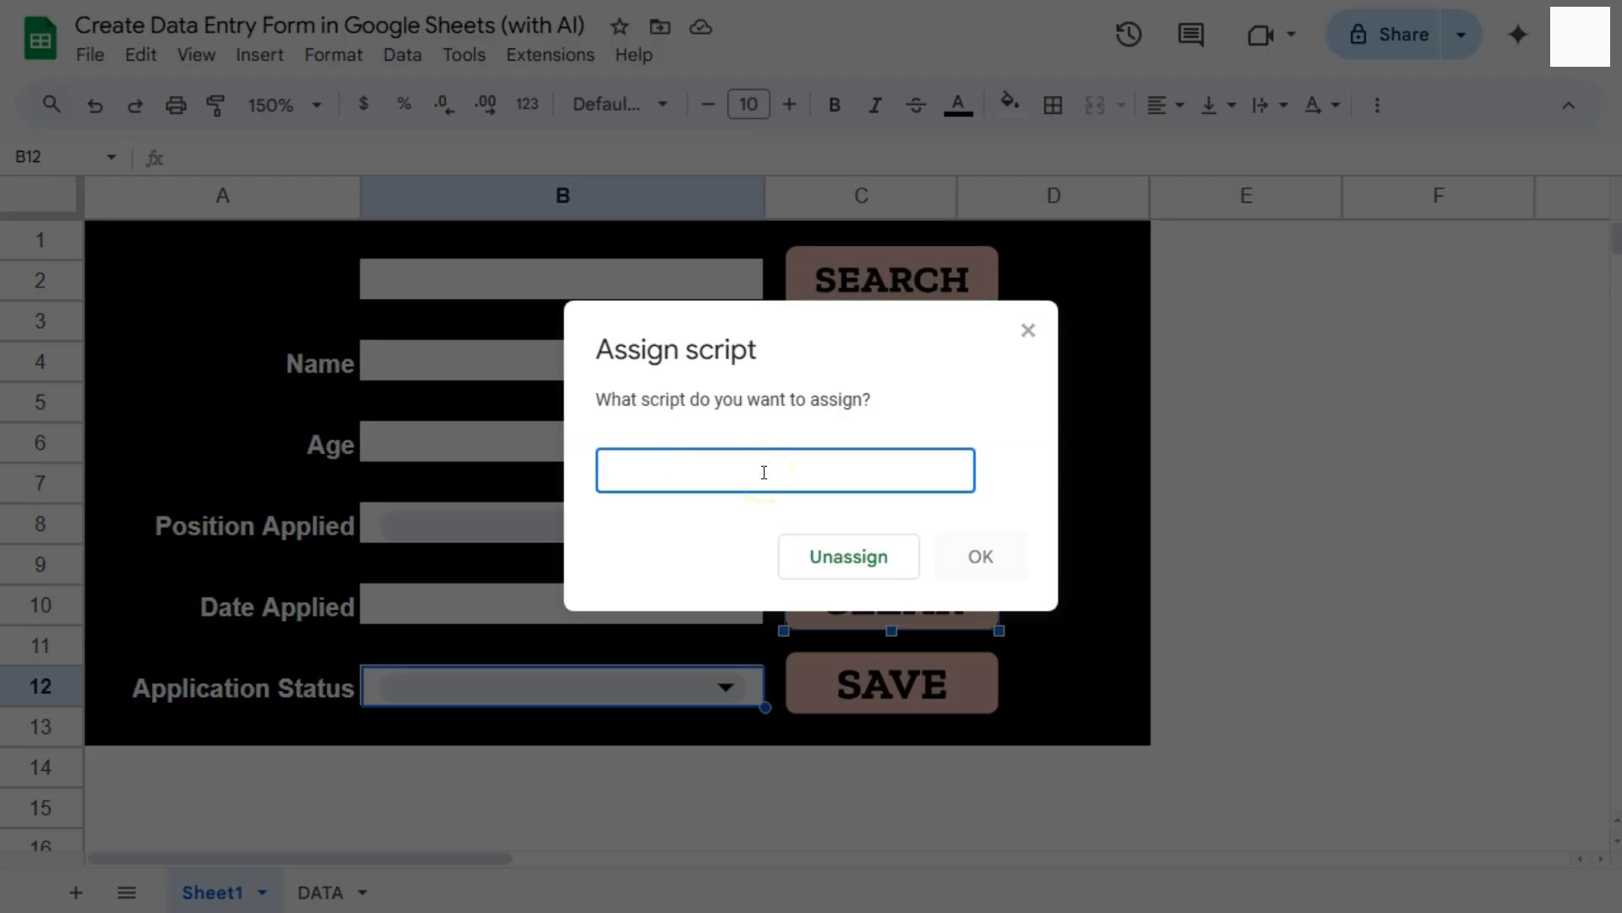
Switch to ChatGPT and copy the function name clearData() from the list of functions in the reply.
{"action": "left_click", "coordinate": [1081, 16]}
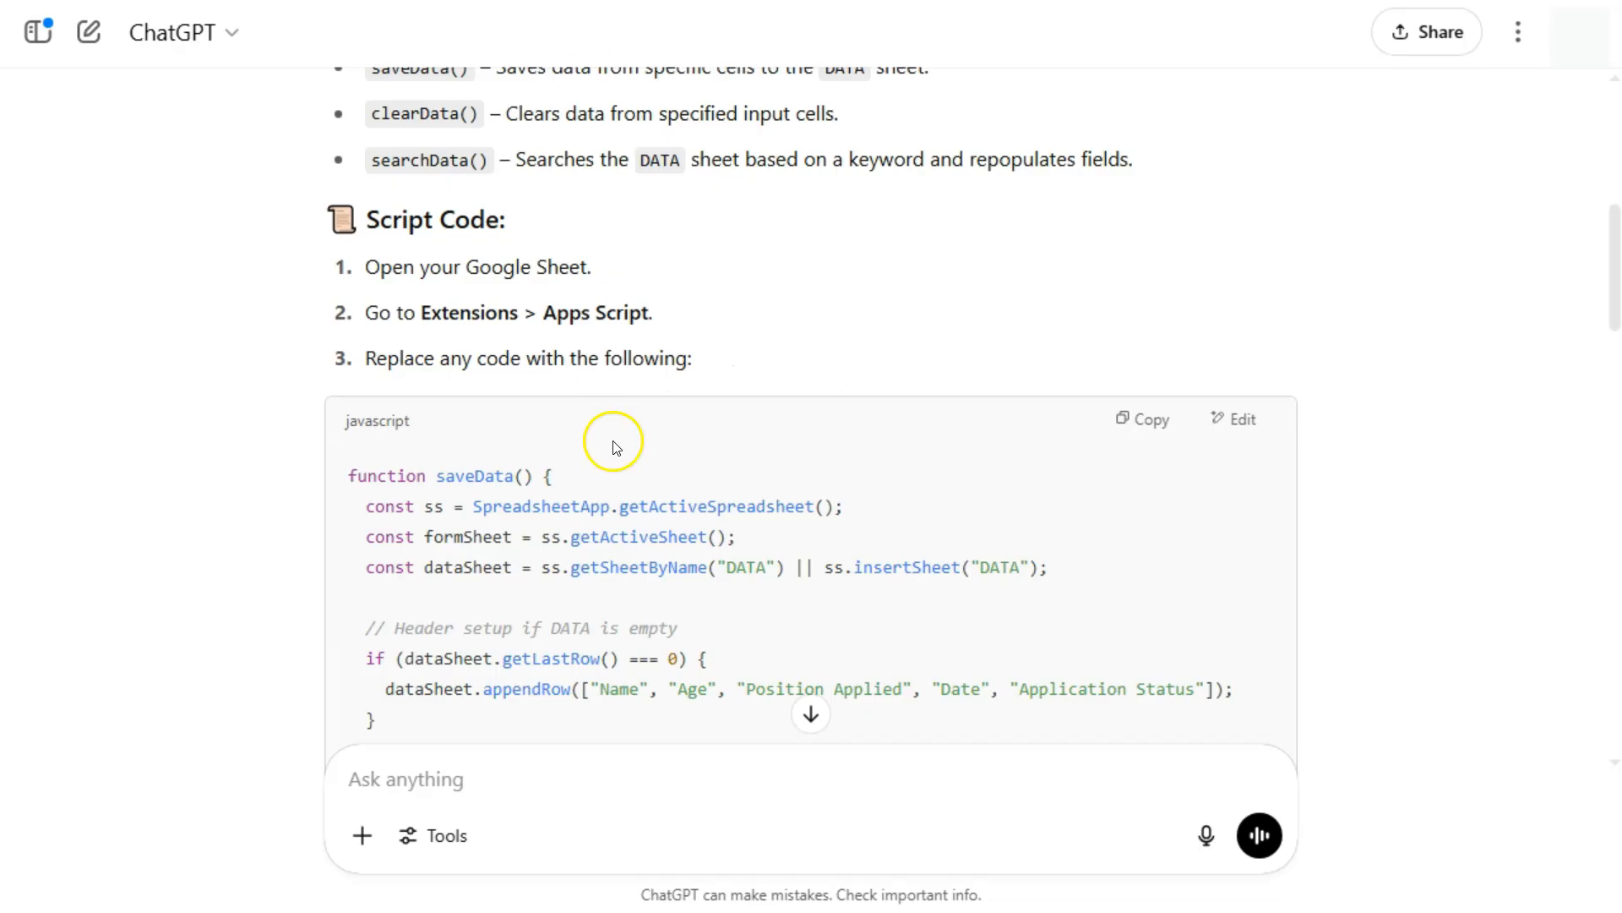
{"action": "left_click", "coordinate": [727, 1]}
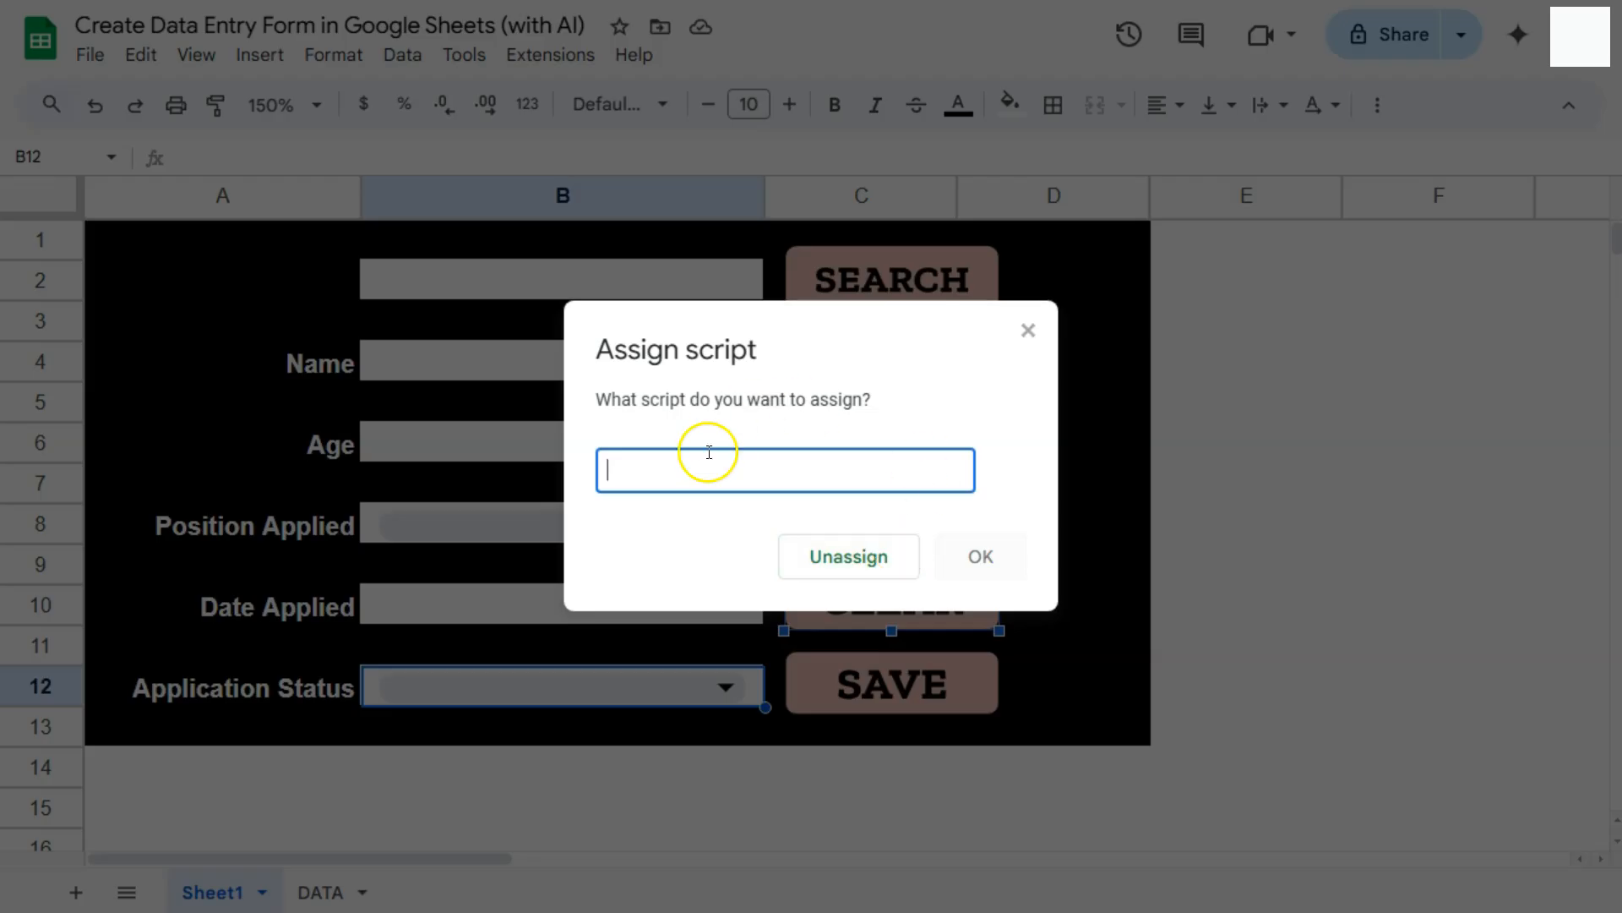
{"action": "left_click", "coordinate": [1117, 2]}
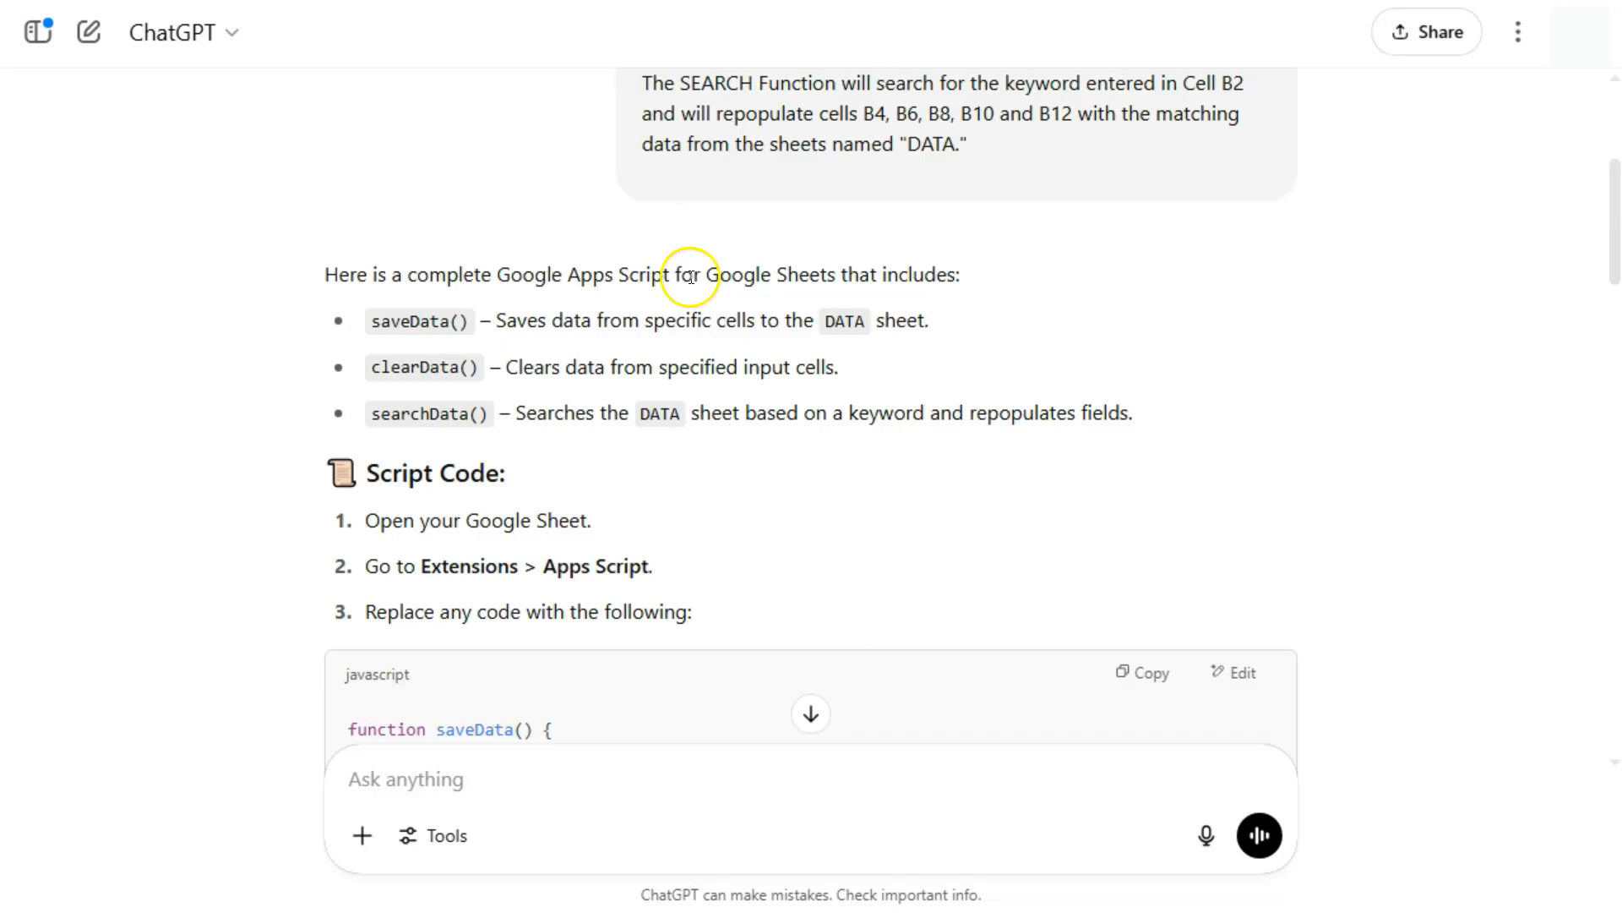
{"action": "left_click_drag", "start_coordinate": [475, 366], "coordinate": [373, 367]}
{"action": "key", "text": "ctrl+c"}
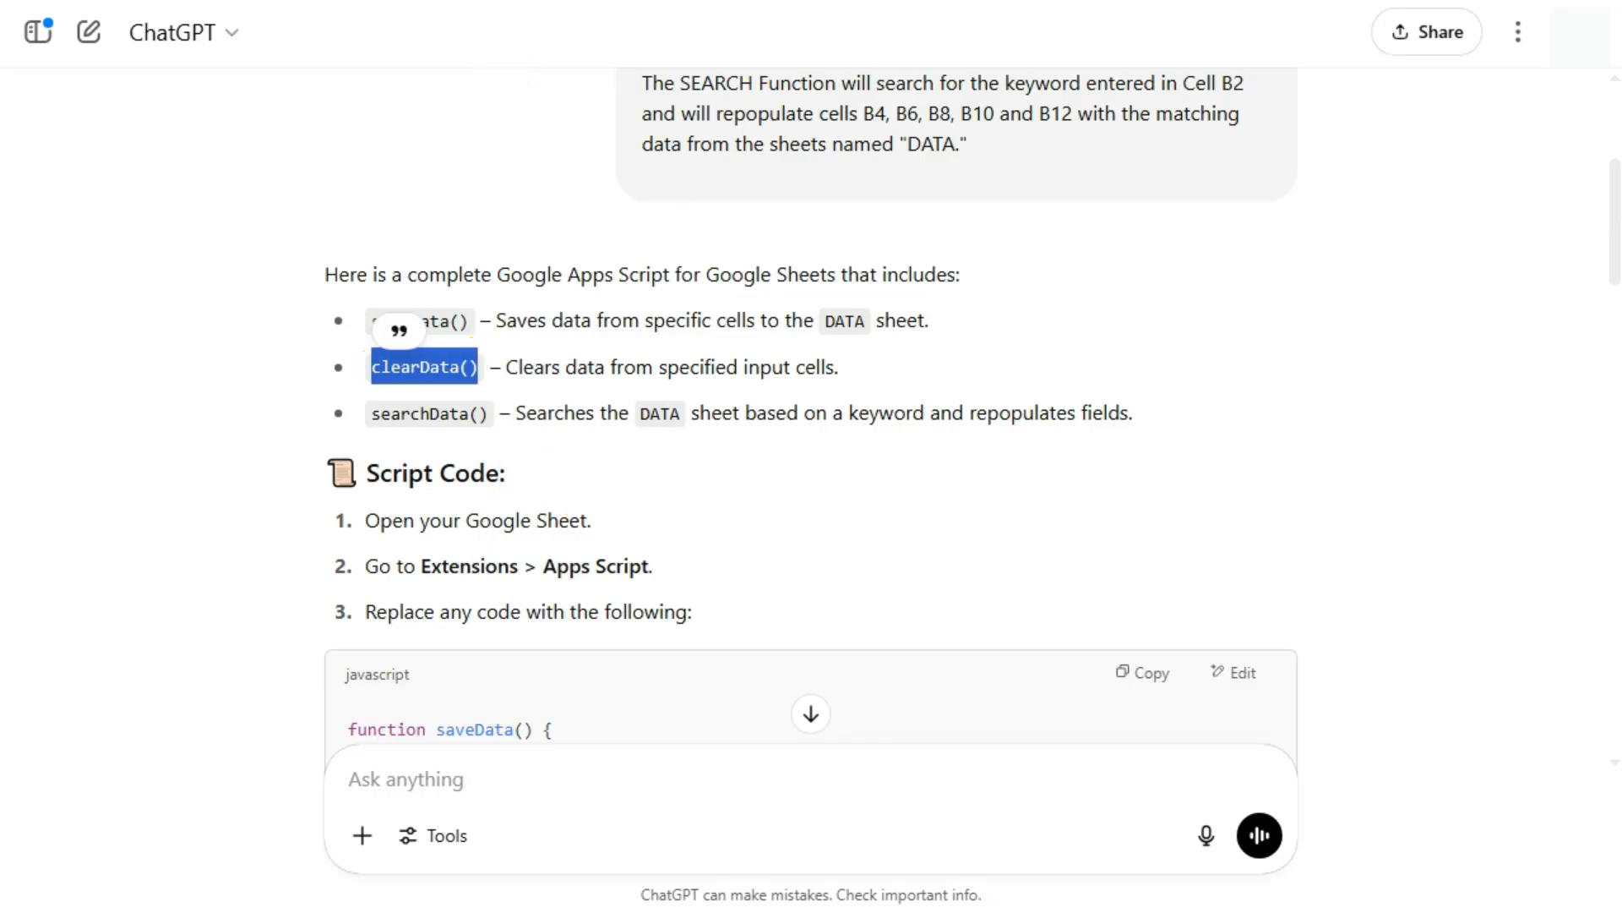
Switch to the Google Sheets form and assign the copied function name clearData() as the script of the CLEAR button.
{"action": "left_click", "coordinate": [600, 2]}
{"action": "left_click", "coordinate": [698, 448]}
{"action": "key", "text": "ctrl+v"}
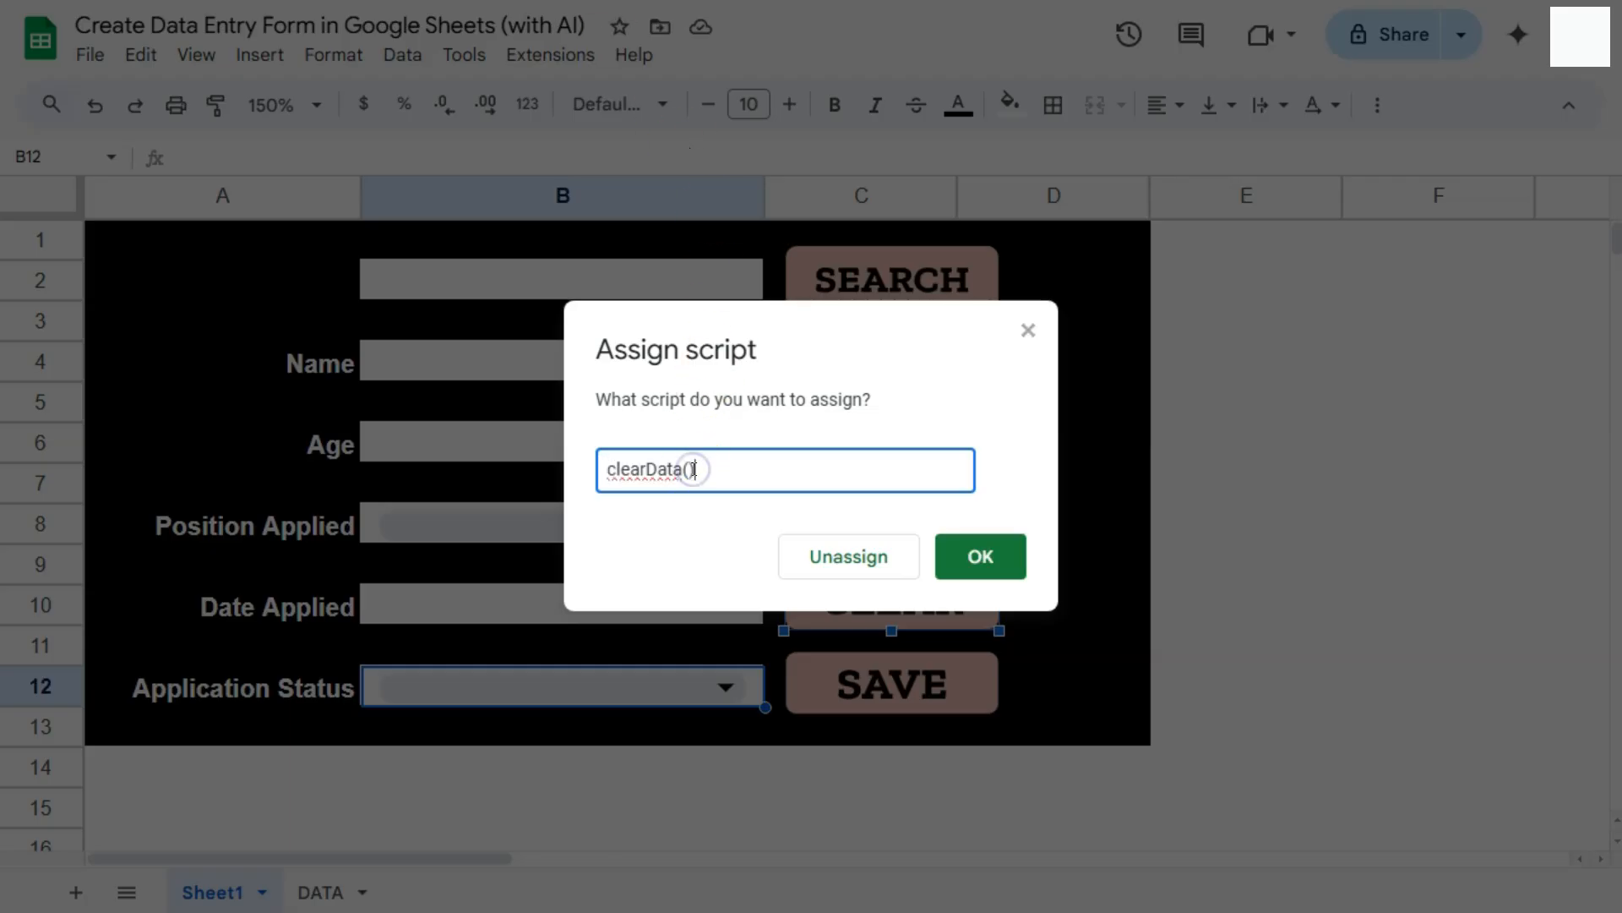
{"action": "left_click", "coordinate": [976, 557]}
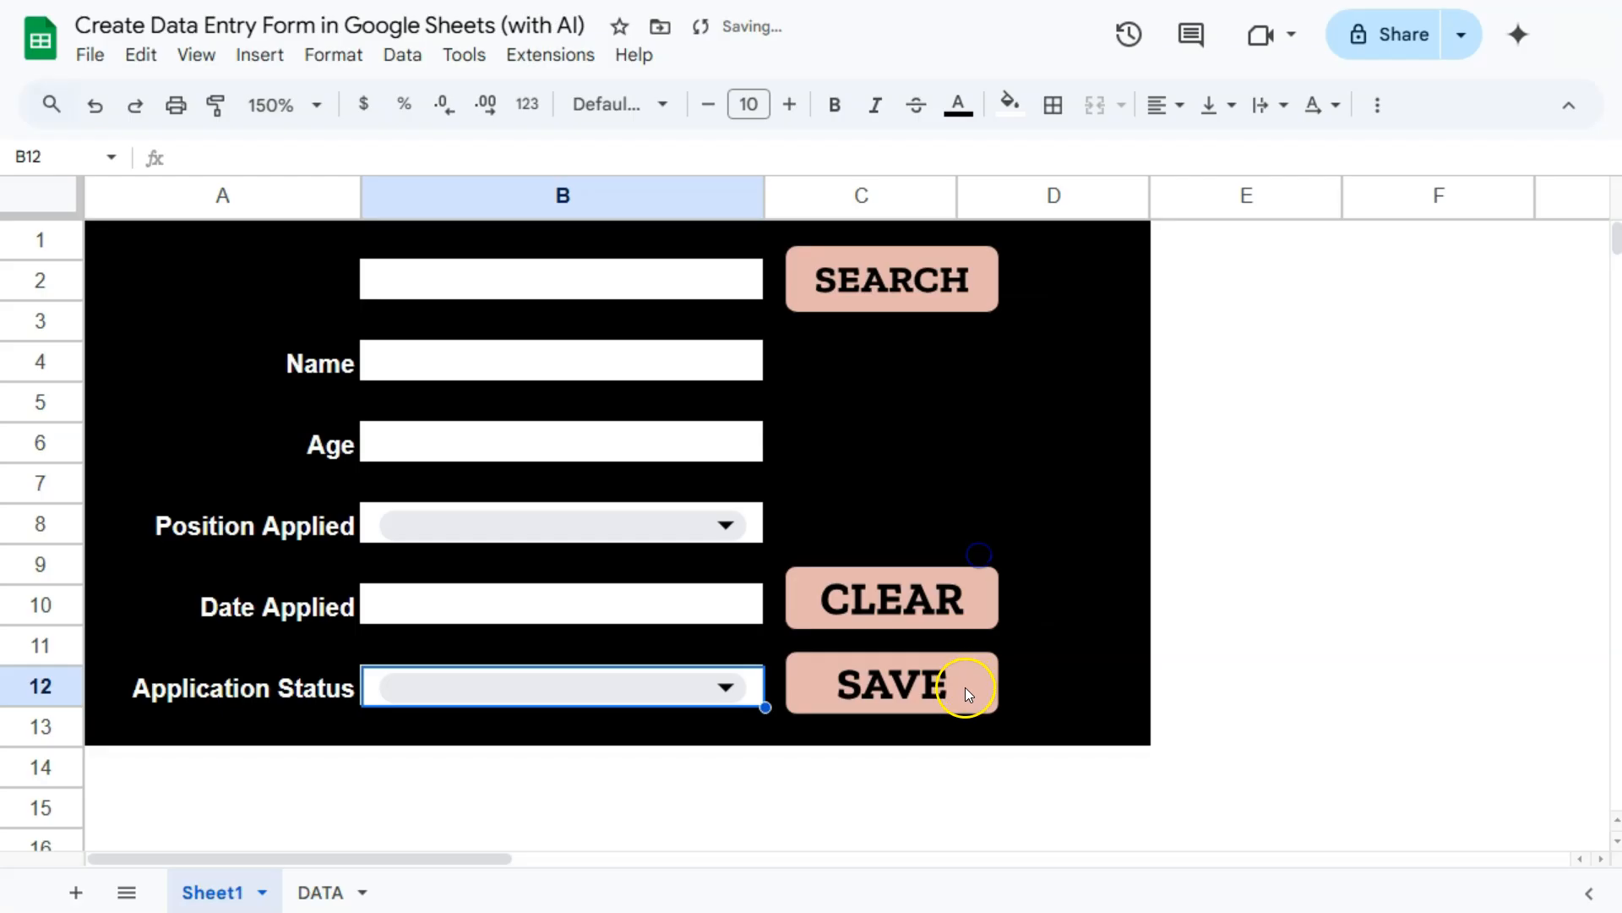
Enter a sample first name in the Name field and 50 as the Age, and run the CLEAR button's script.
{"action": "left_click", "coordinate": [914, 620]}
{"action": "left_click", "coordinate": [450, 363]}
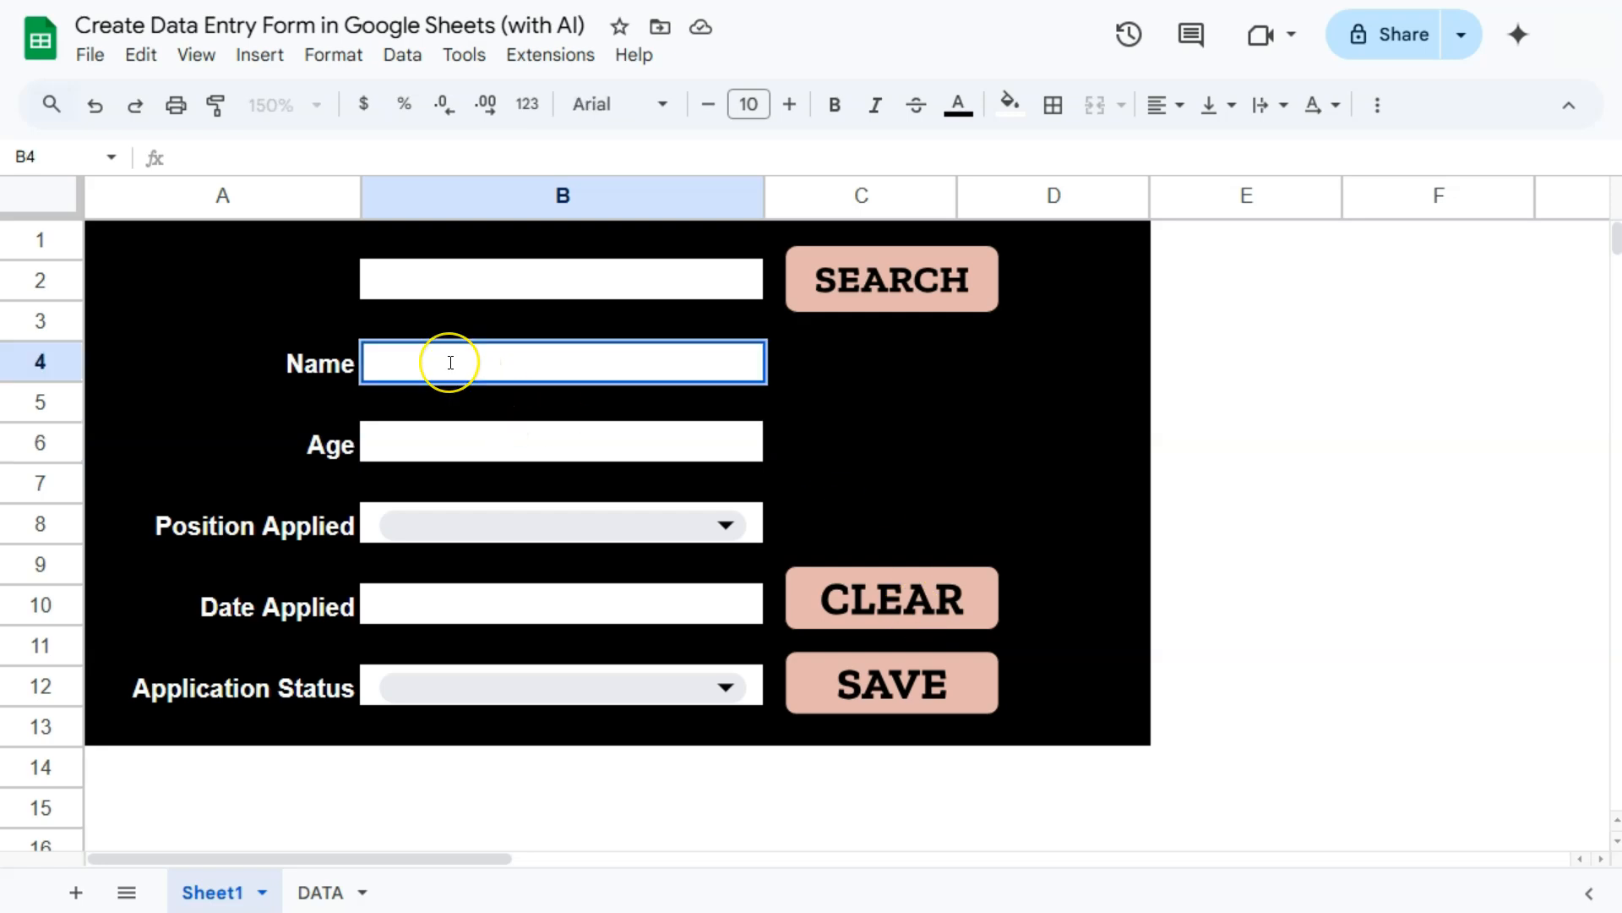
{"action": "type", "text": "Thomas"}
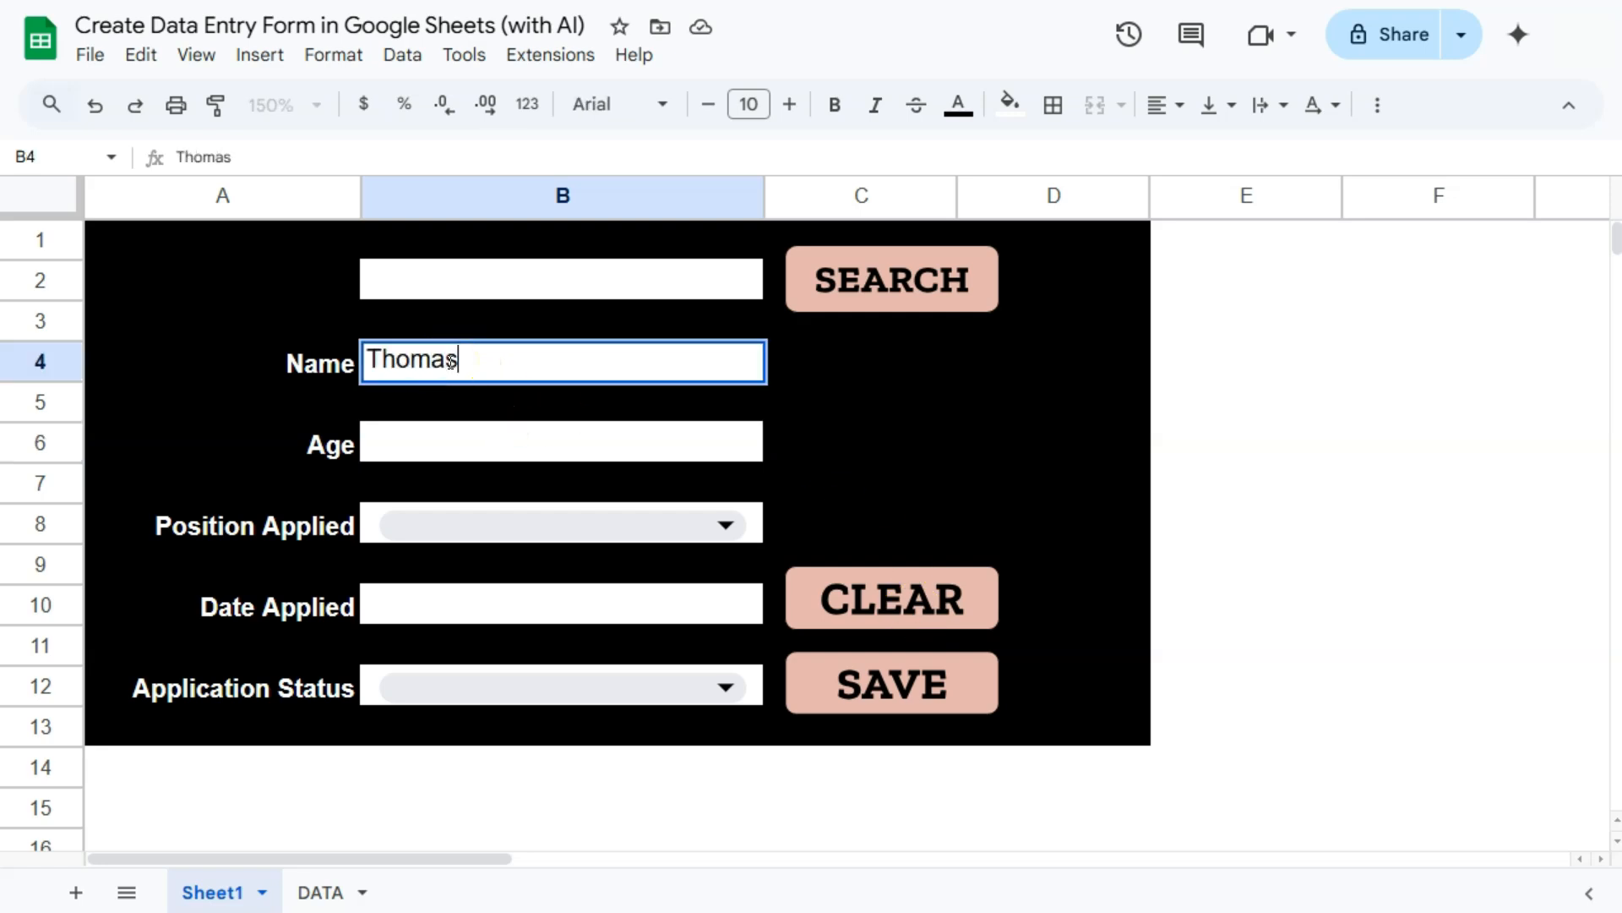
{"action": "left_click", "coordinate": [462, 444]}
{"action": "type", "text": "50"}
{"action": "key", "text": "Return"}
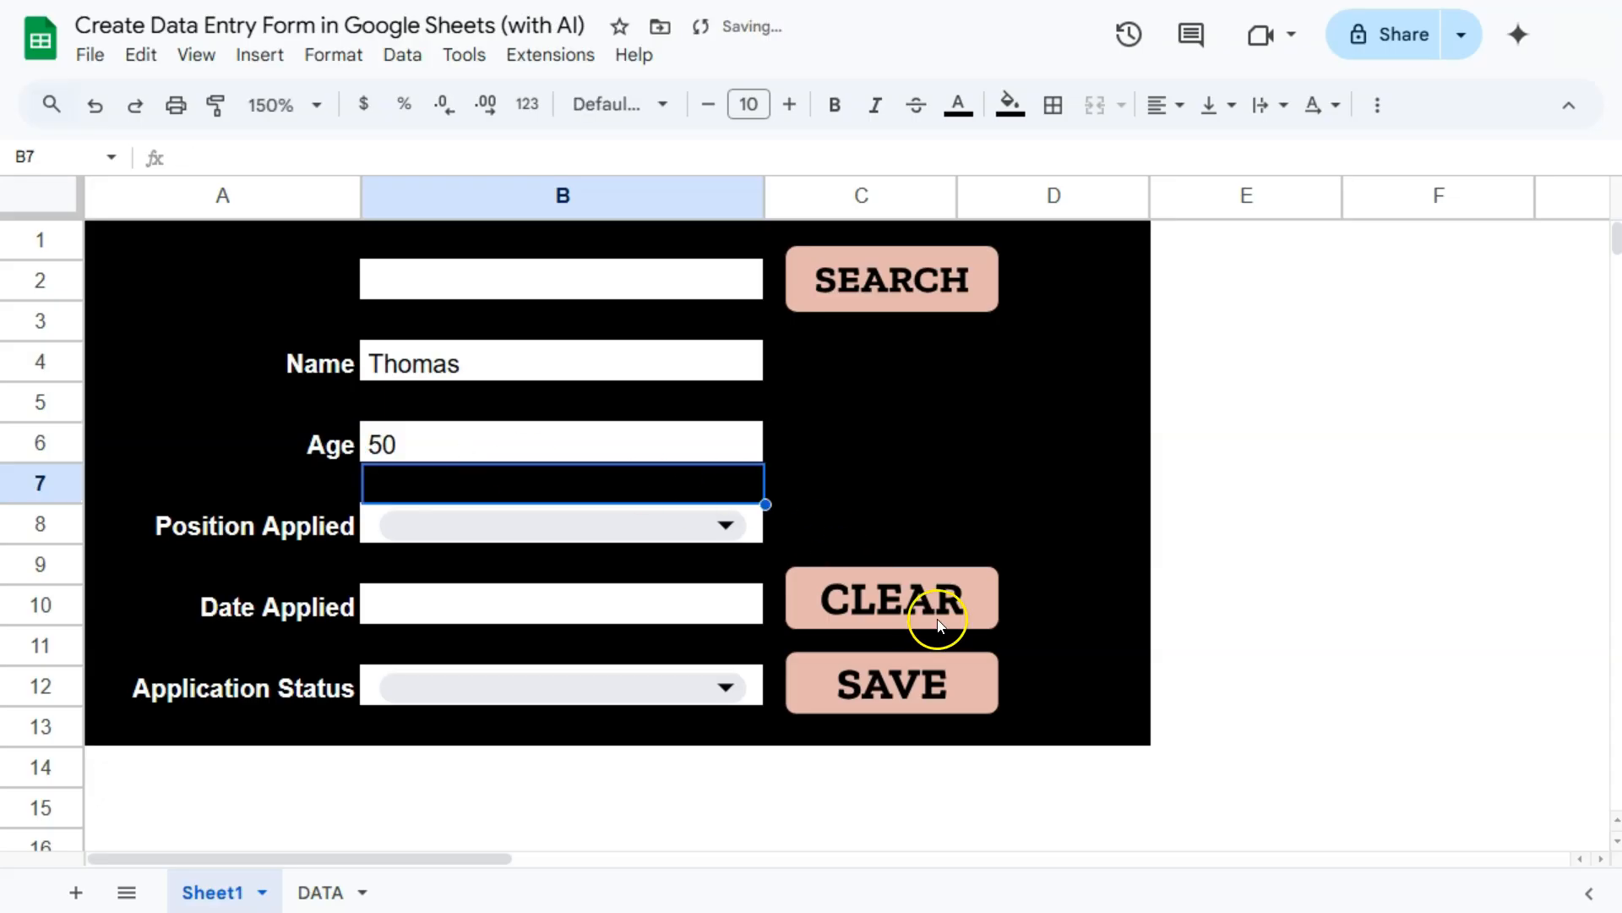
{"action": "left_click", "coordinate": [910, 605]}
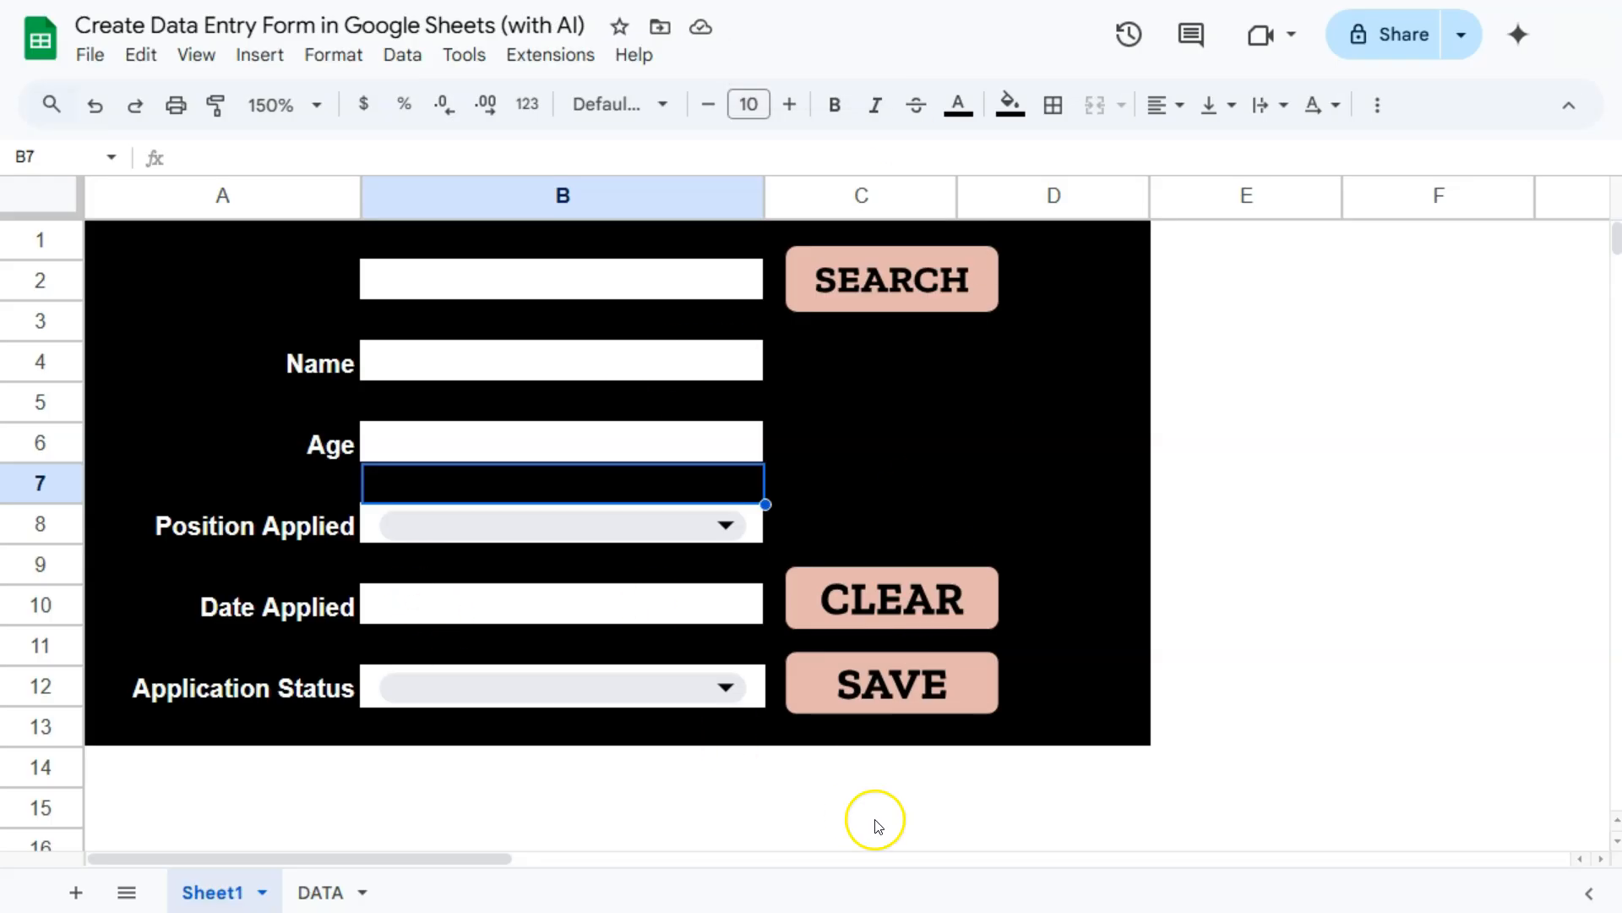
Check the Name, Age, Position Applied, Date Applied and Application Status input cells one by one.
{"action": "left_click", "coordinate": [550, 360]}
{"action": "left_click", "coordinate": [558, 446]}
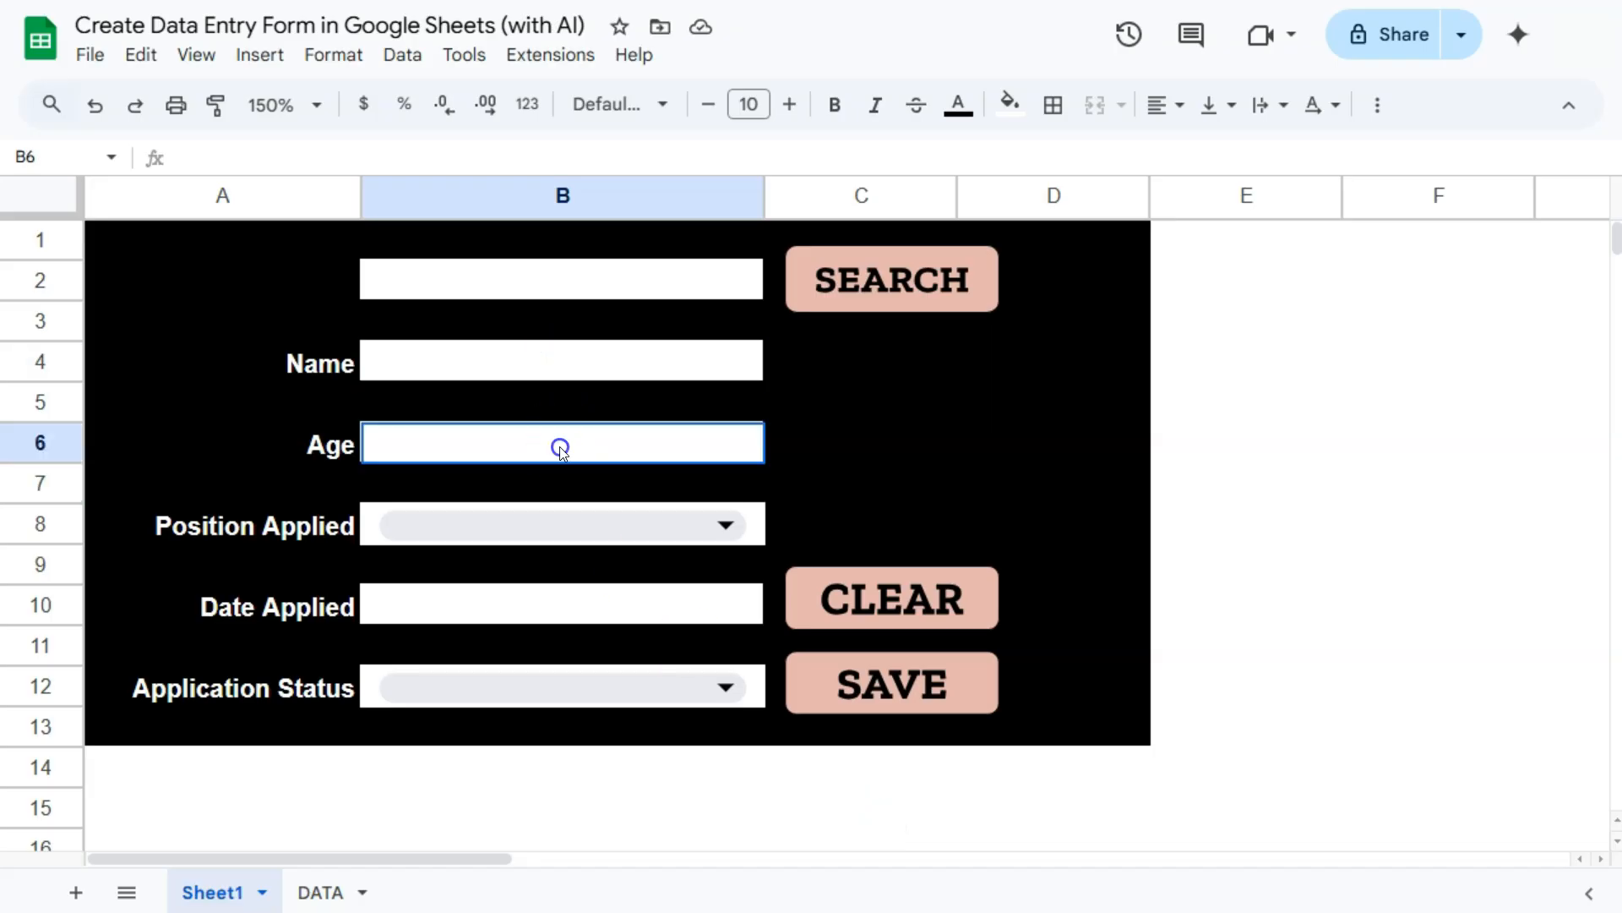
{"action": "left_click", "coordinate": [758, 538]}
{"action": "left_click", "coordinate": [760, 608]}
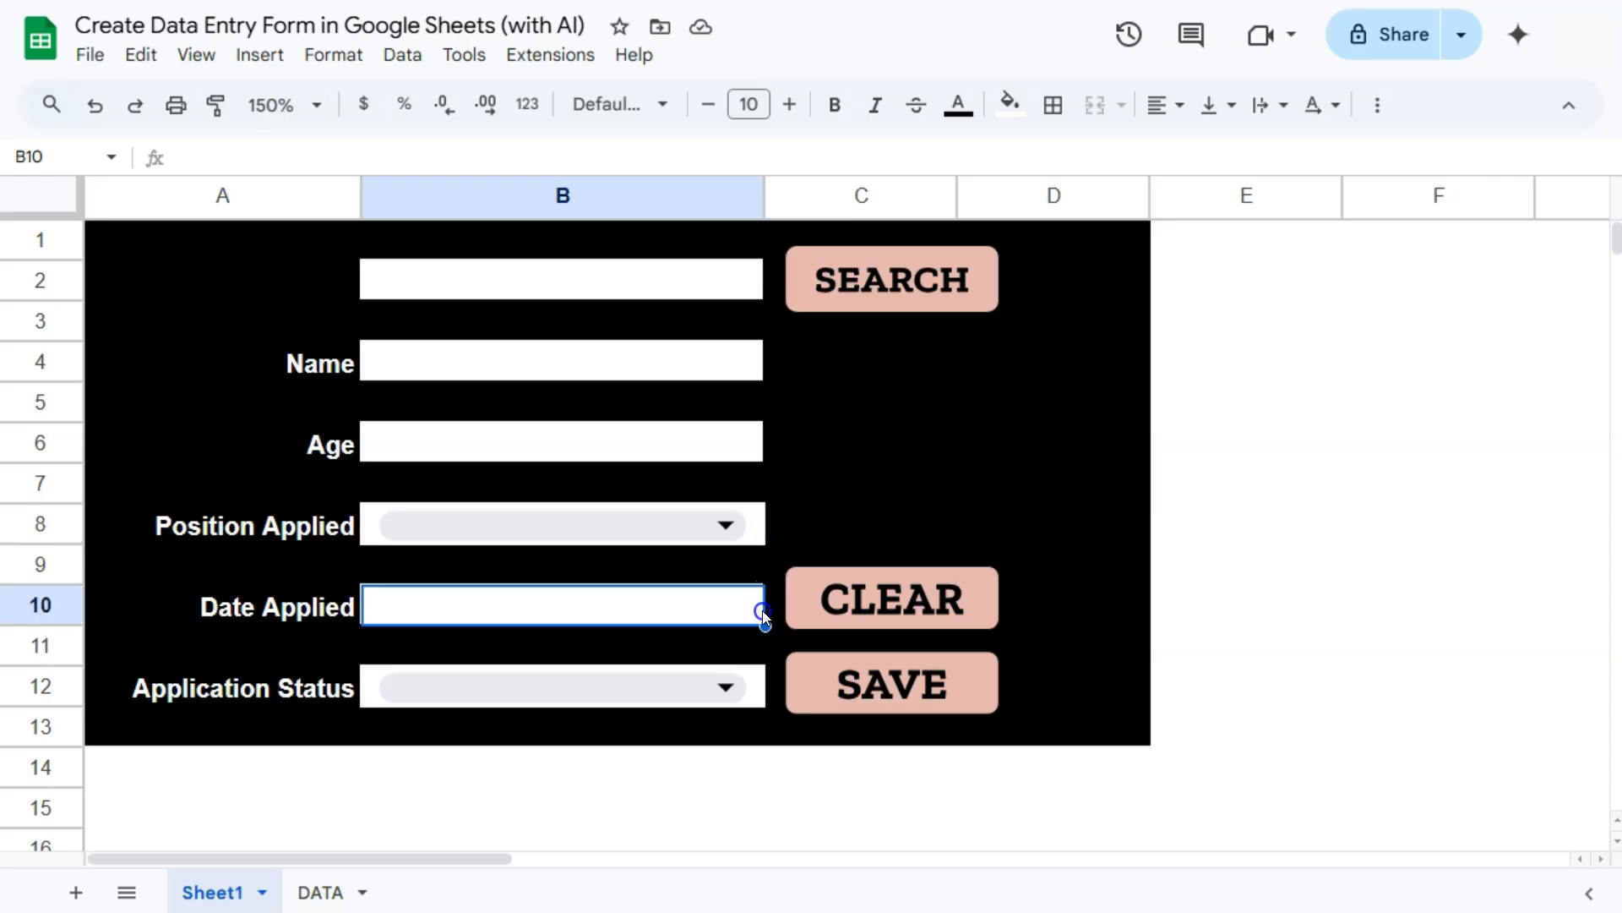
{"action": "left_click", "coordinate": [764, 691]}
Enter an applicant's first name as the search keyword in cell B2 and run the SEARCH button's script.
{"action": "left_click", "coordinate": [753, 283]}
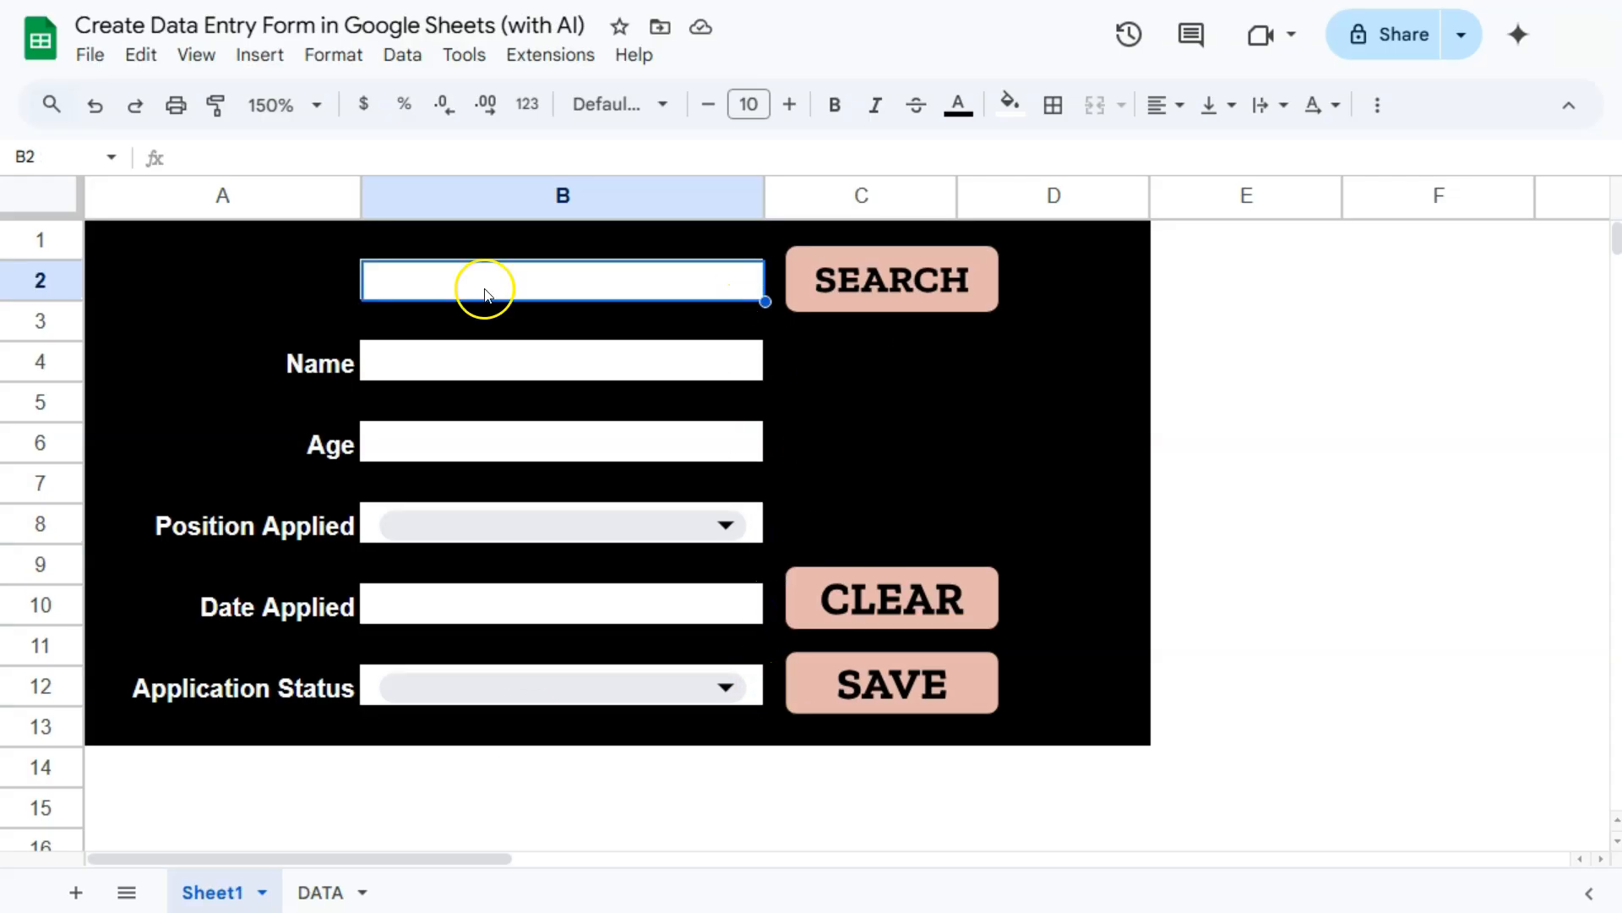
{"action": "type", "text": "Jasmine"}
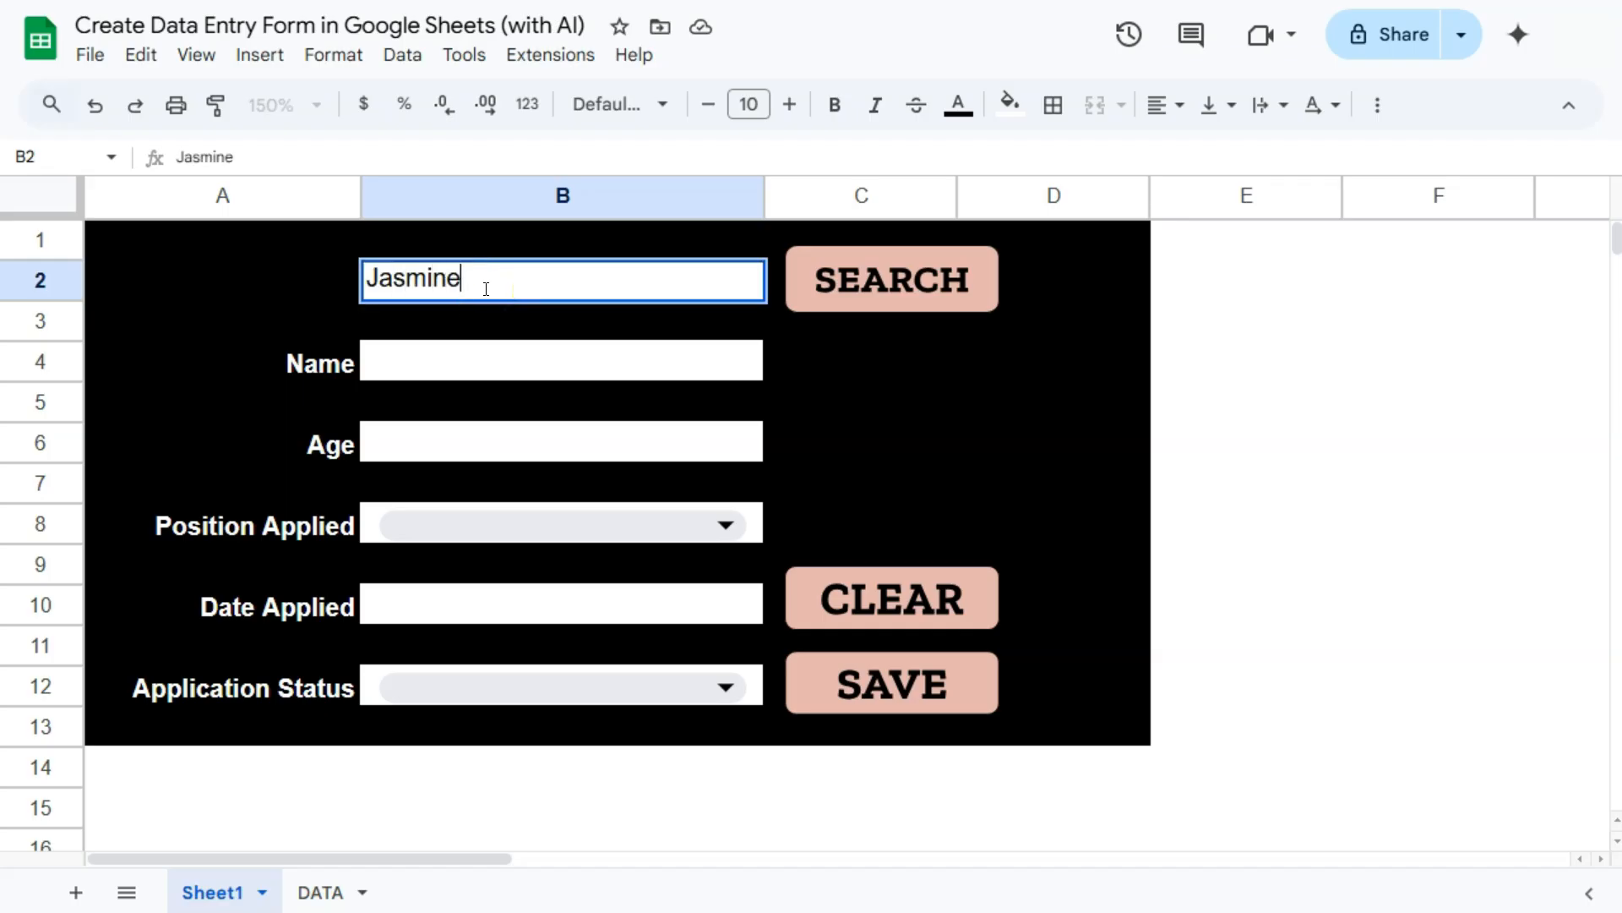
{"action": "key", "text": "Return"}
{"action": "left_click", "coordinate": [889, 259]}
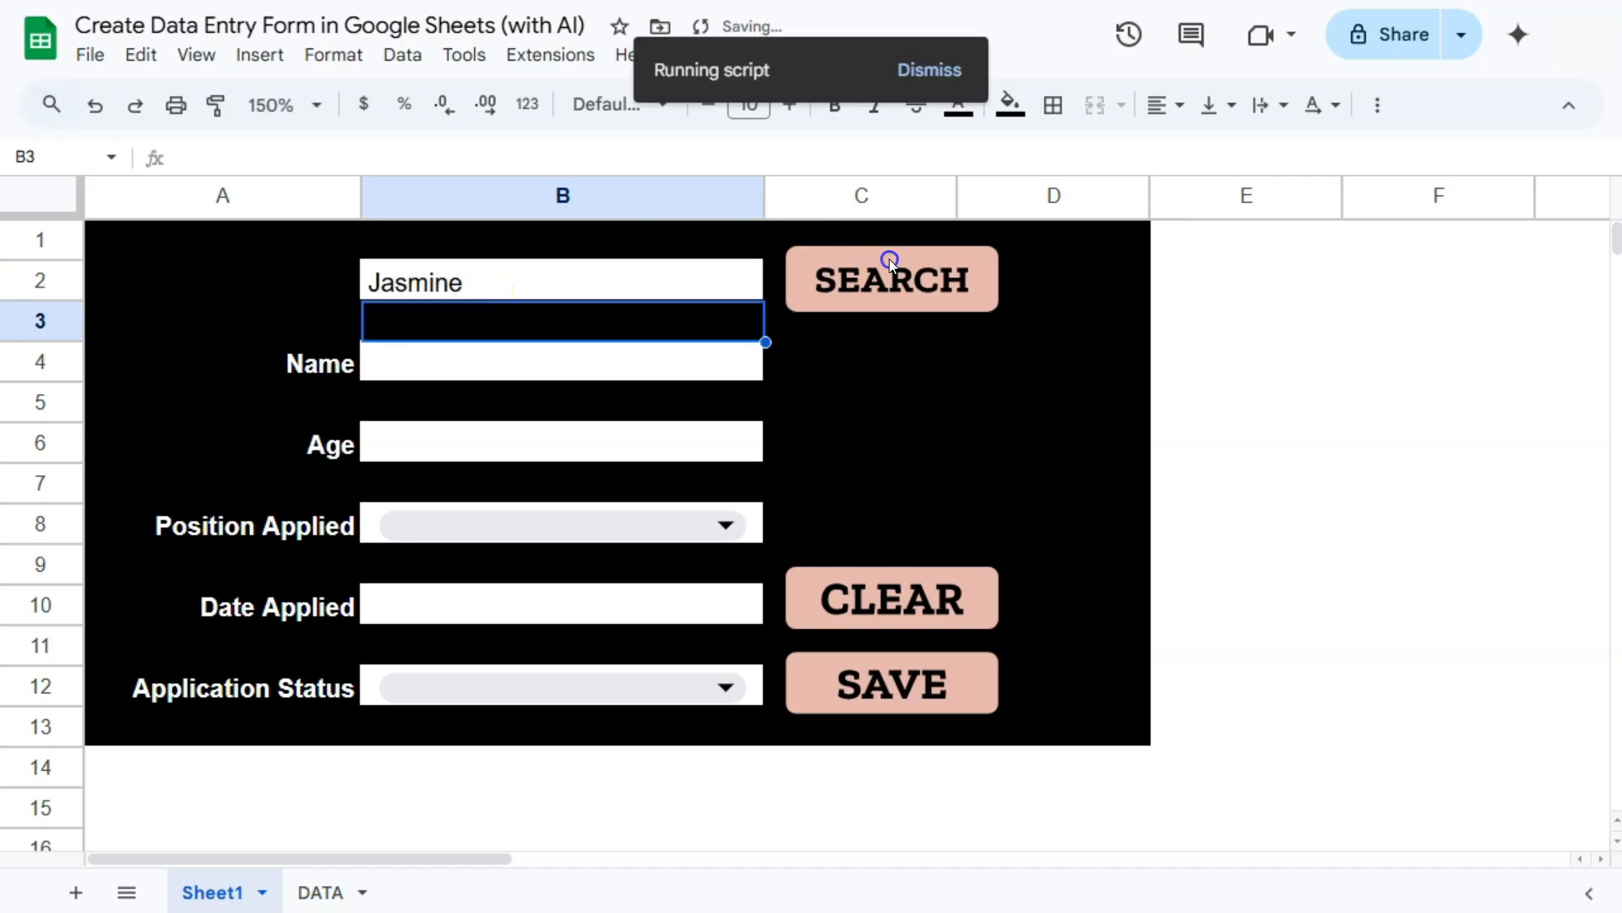